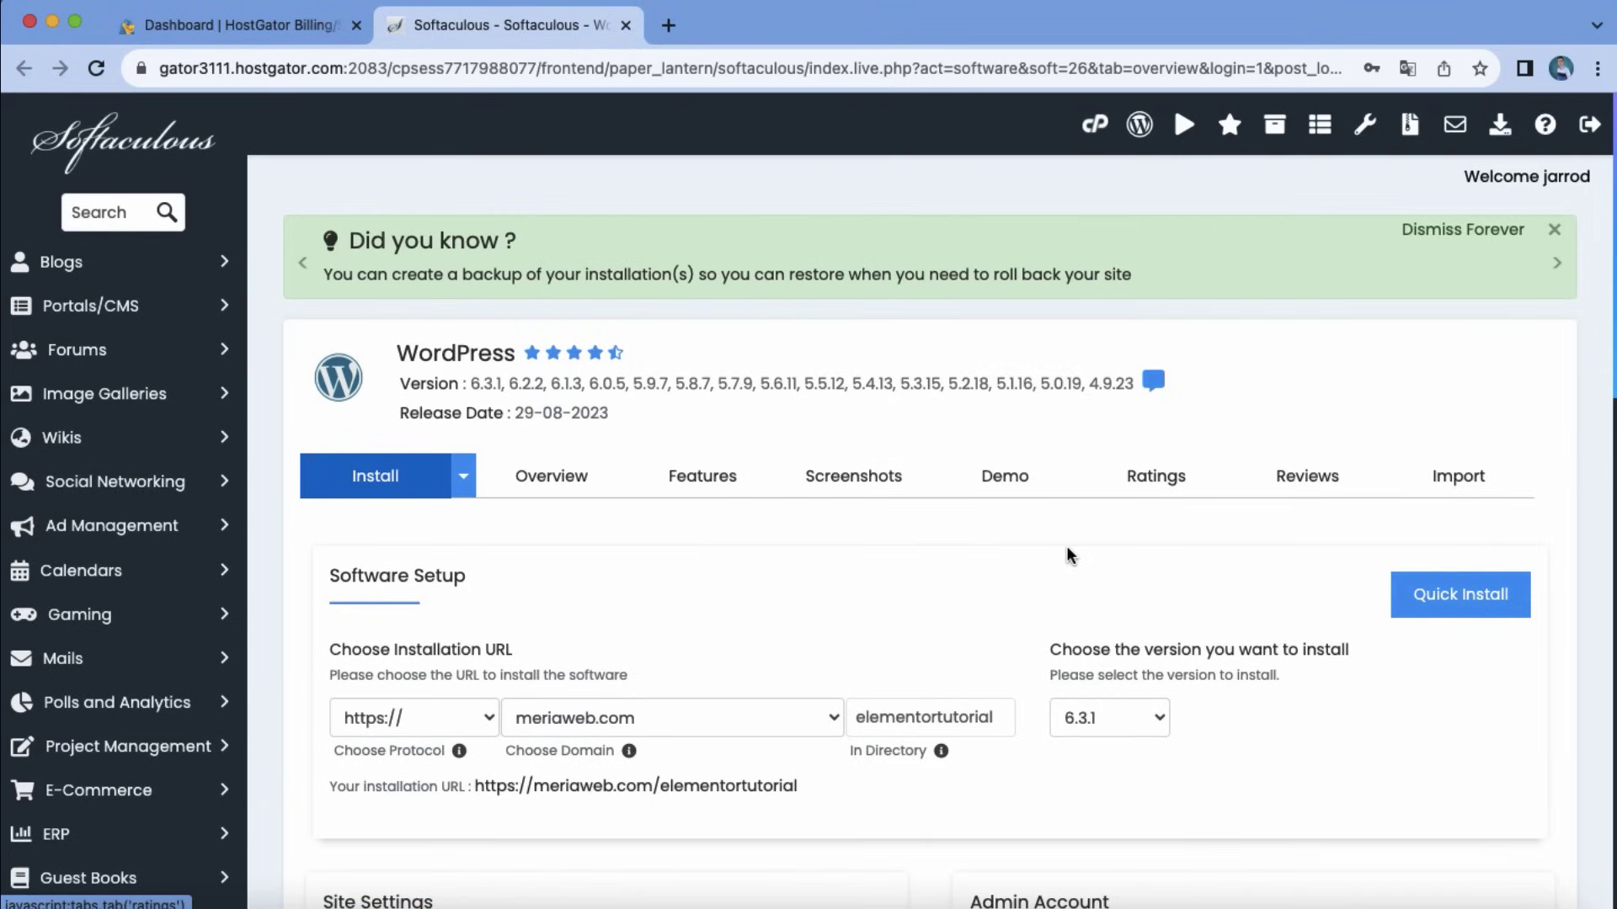
# - Name the site "Your New Website In Wordpress" and install WordPress 6.3.1 at meriaweb.com/elementortutorial
pyautogui.scroll(-5, 917, 676)
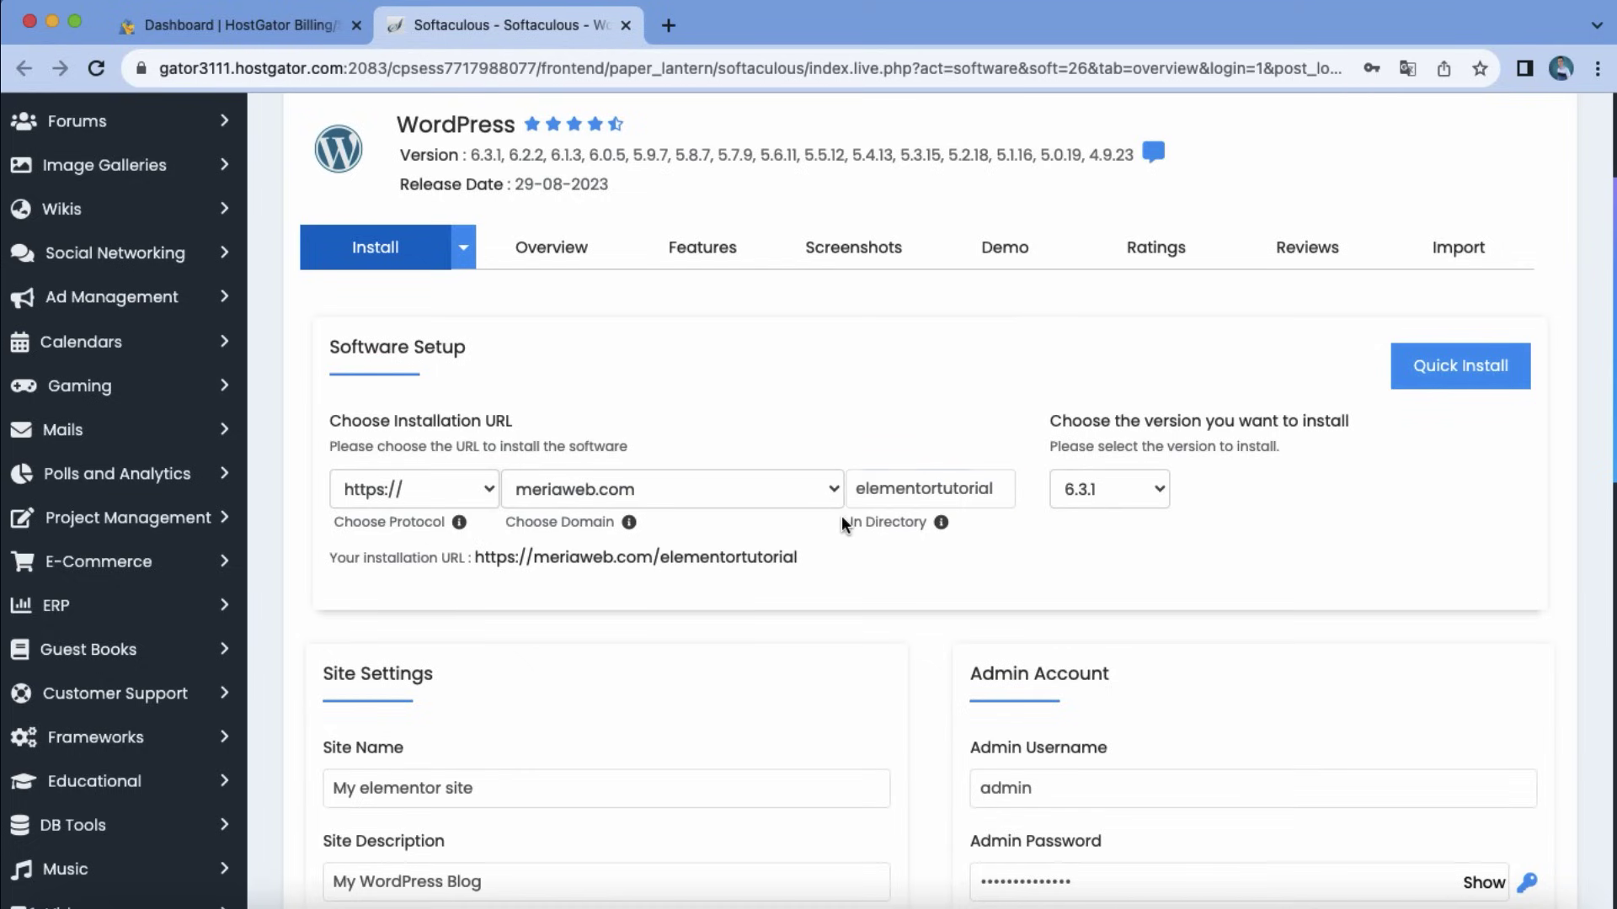
pyautogui.scroll(-10, 854, 556)
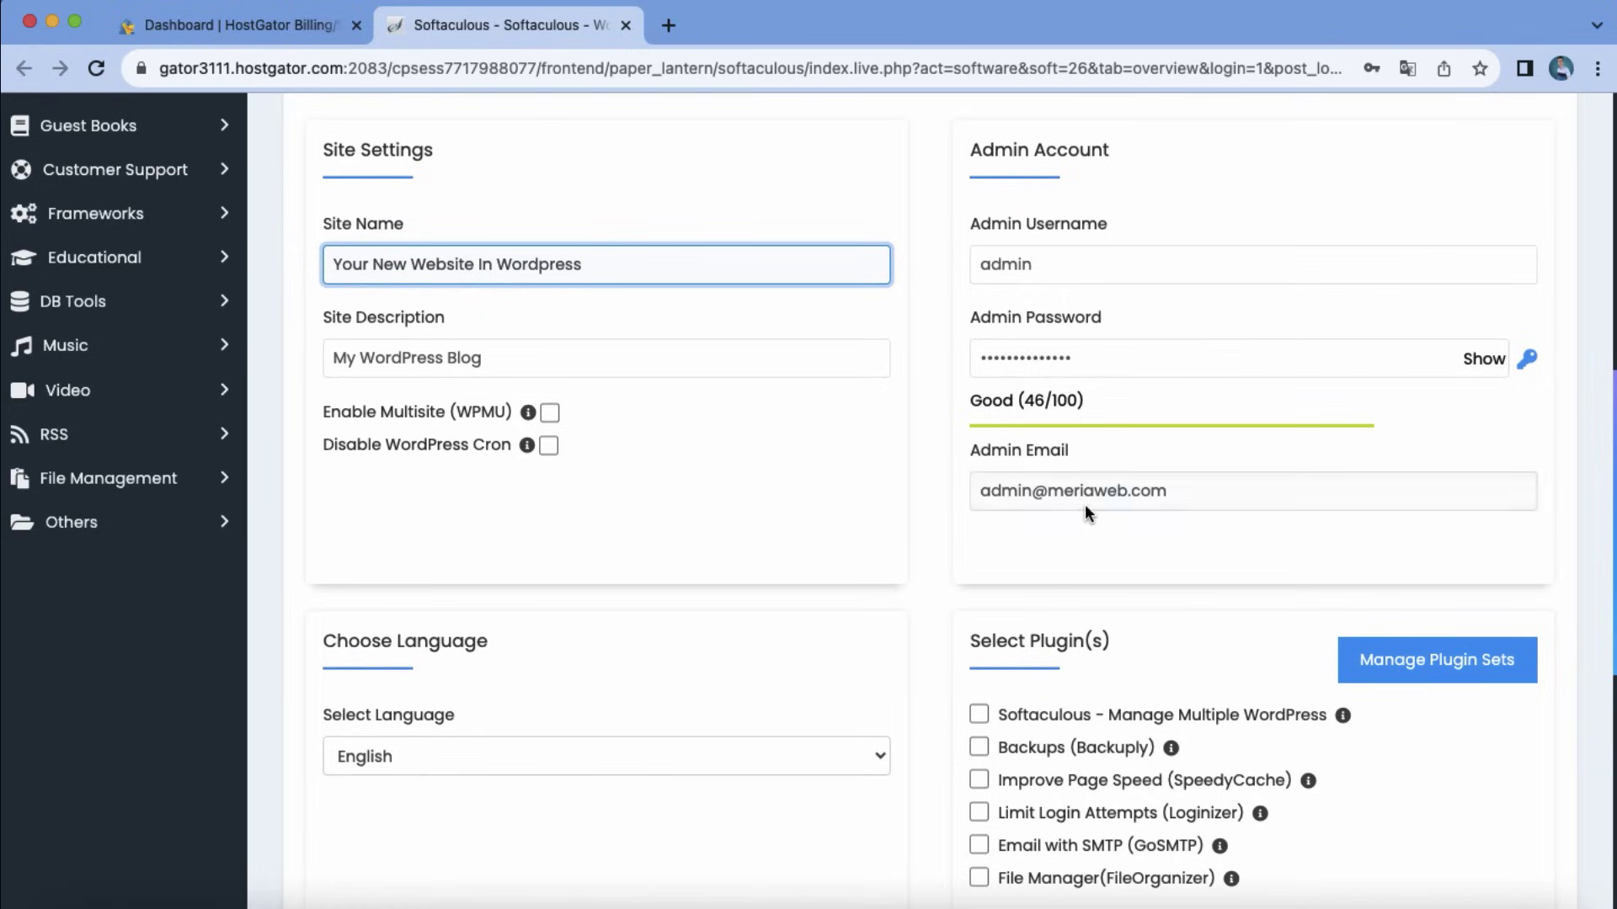
pyautogui.scroll(-5, 947, 496)
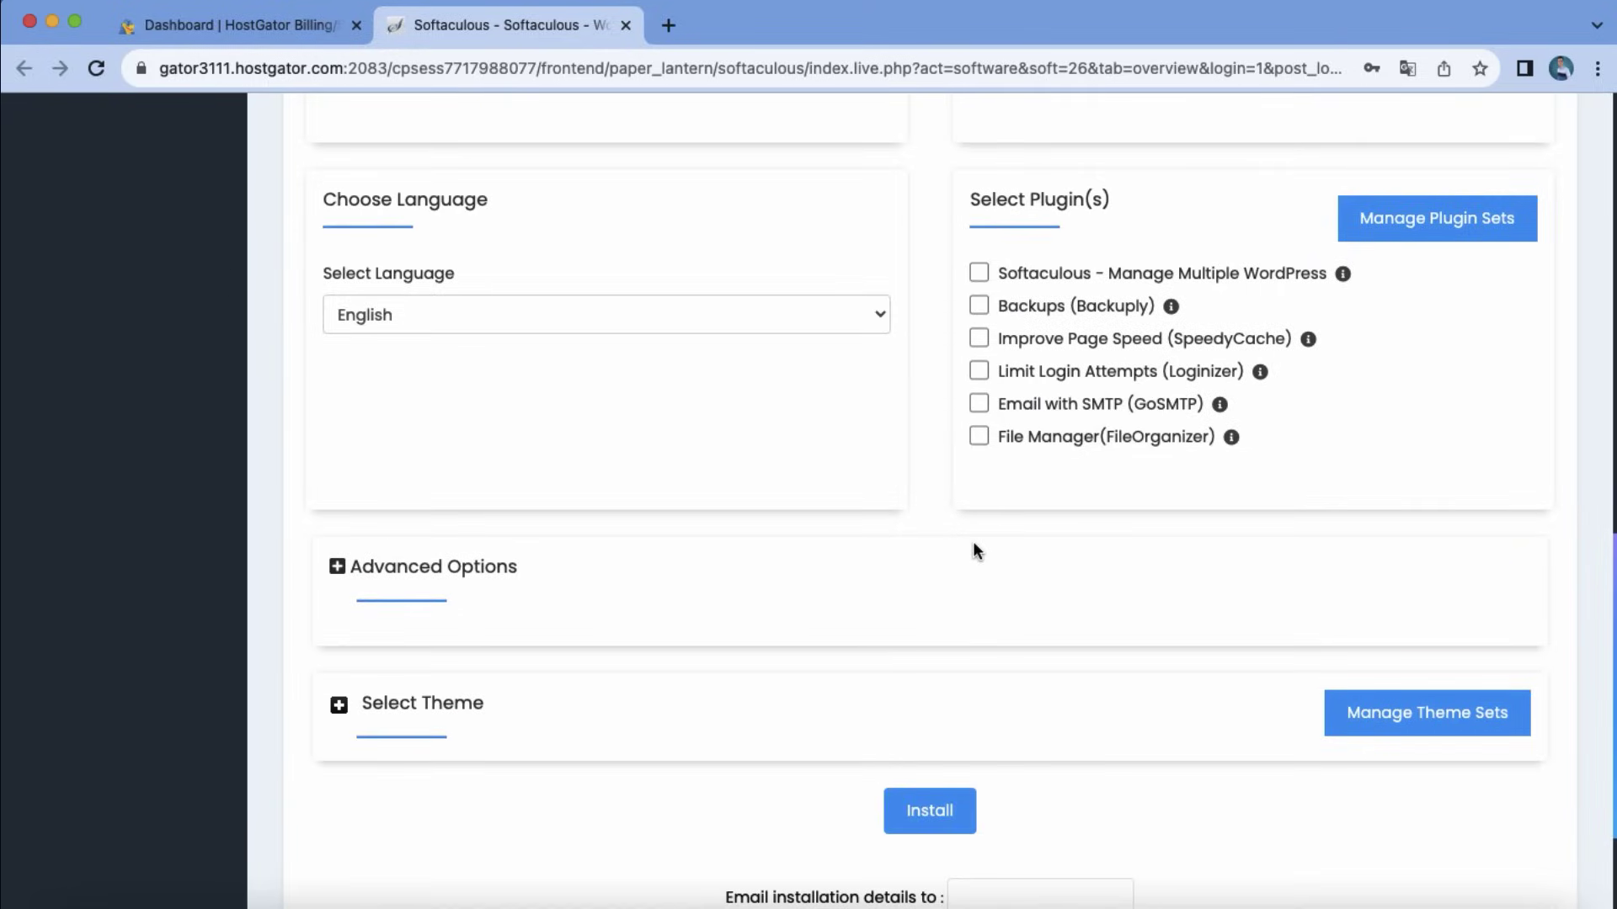
pyautogui.scroll(-3, 1036, 623)
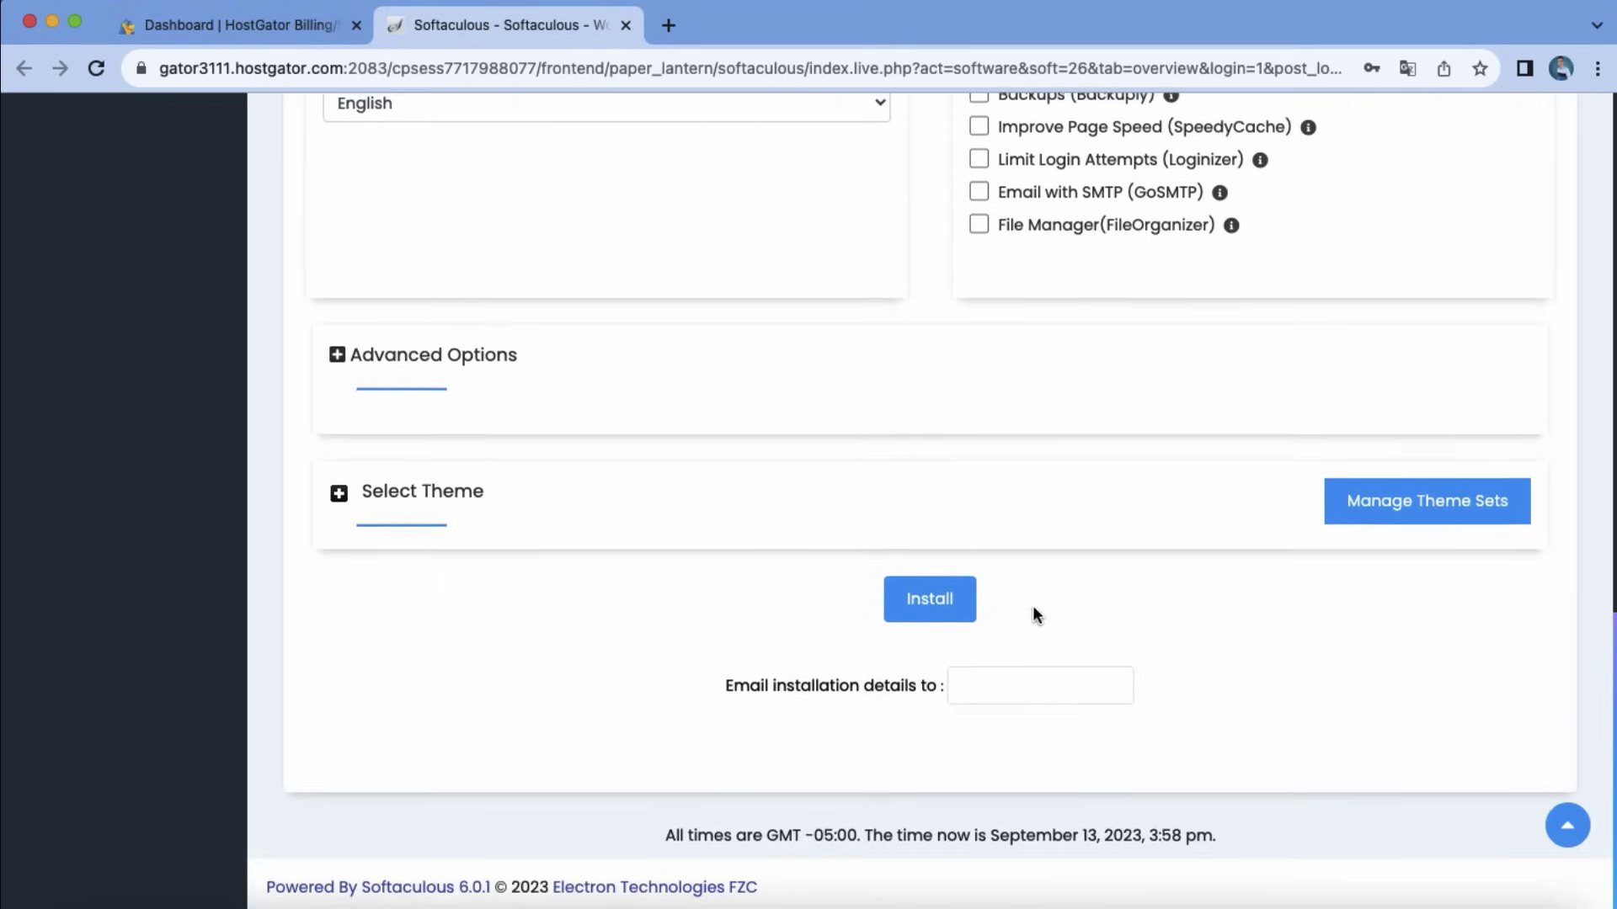
pyautogui.click(949, 607)
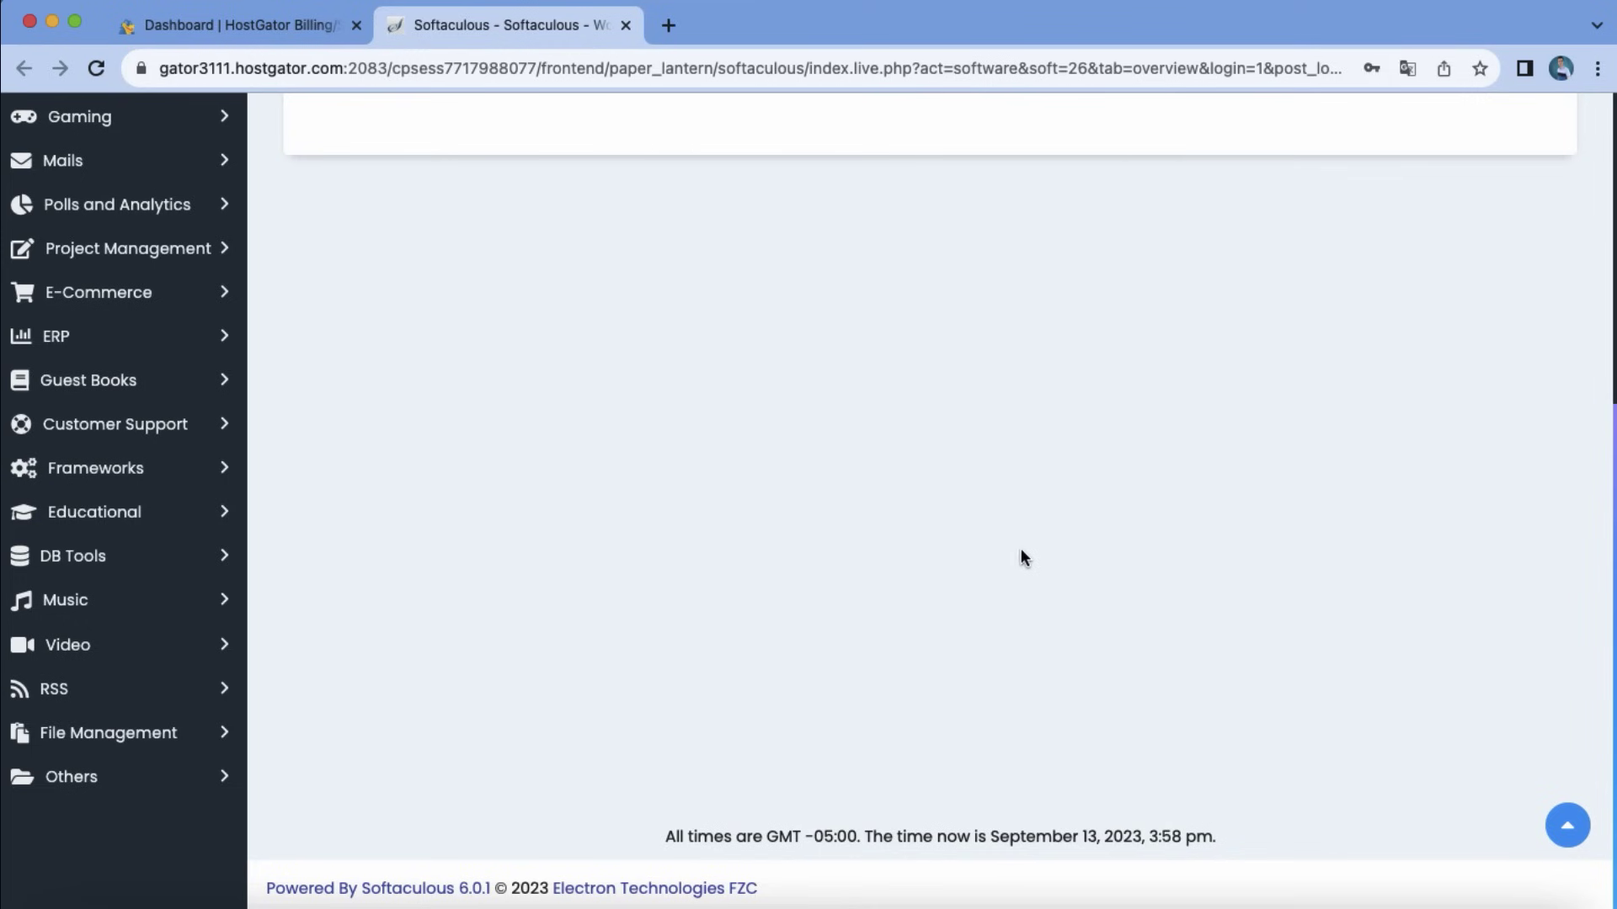
pyautogui.click(1299, 408)
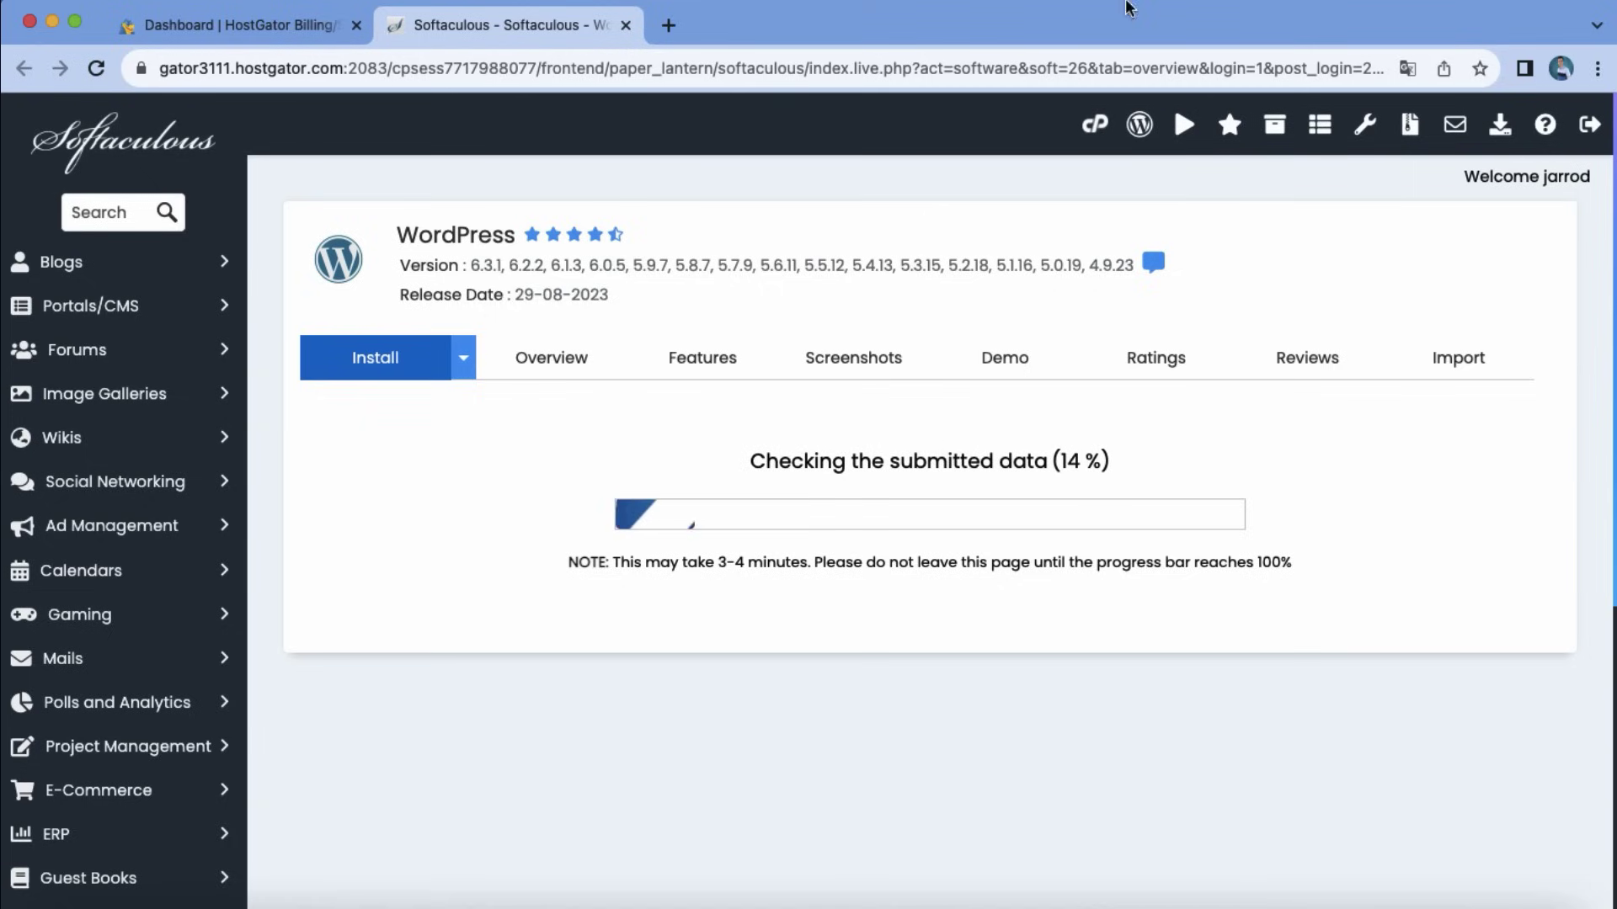
# - Switch to the WordPress admin dashboard at meriaweb.com/elementorr and check the site's front end before returning to the dashboard
pyautogui.click(1222, 4)
pyautogui.click(1222, 15)
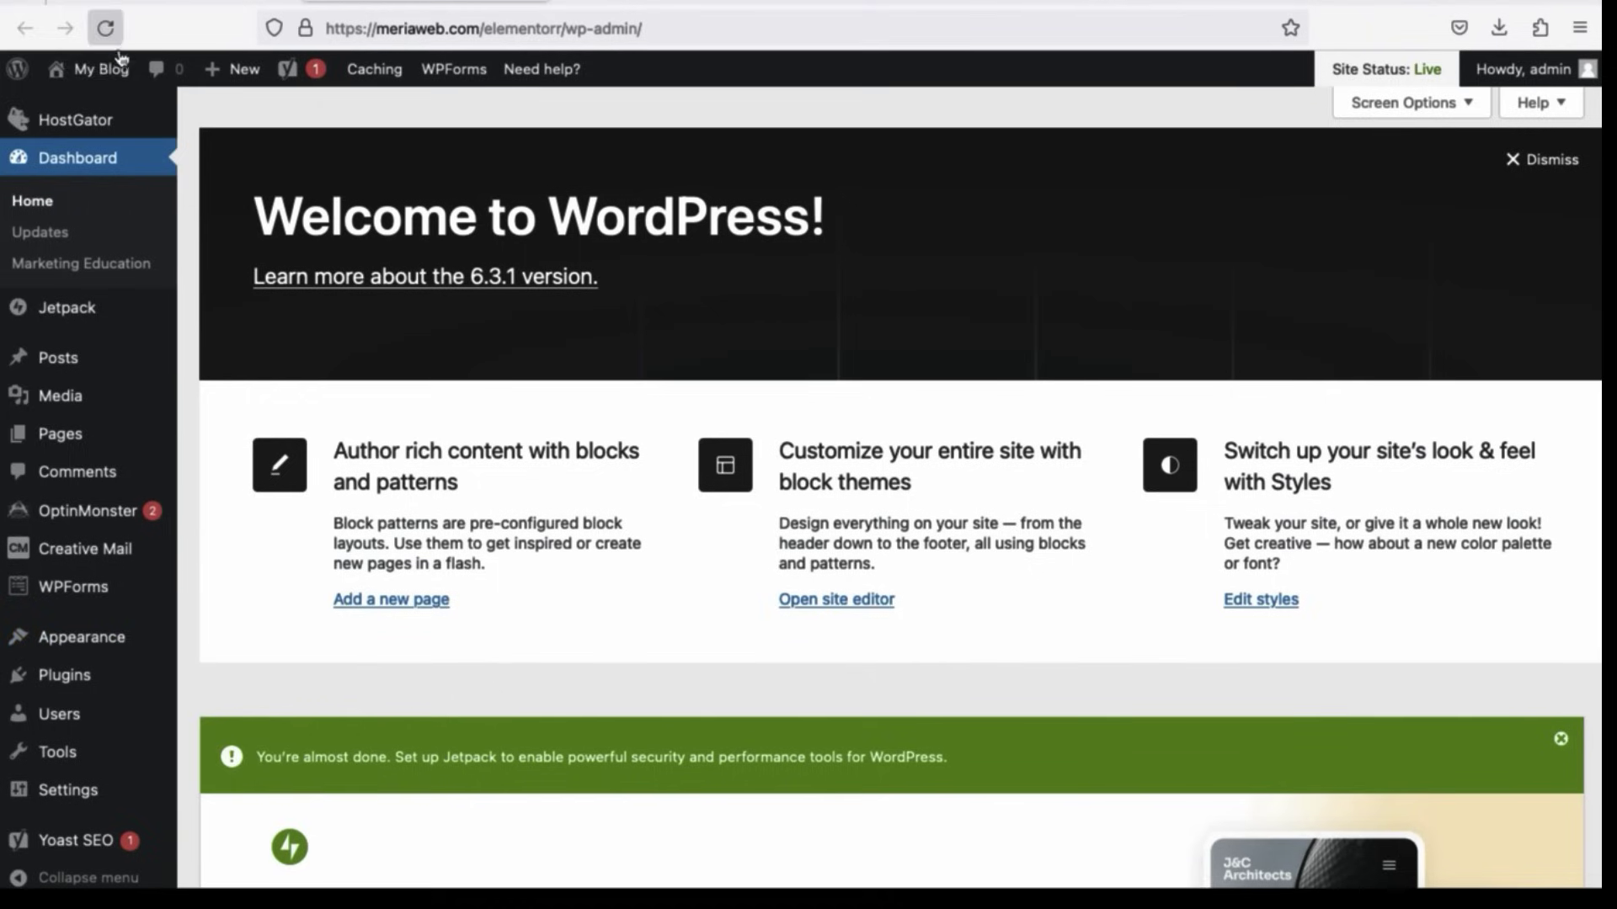
pyautogui.moveTo(123, 133)
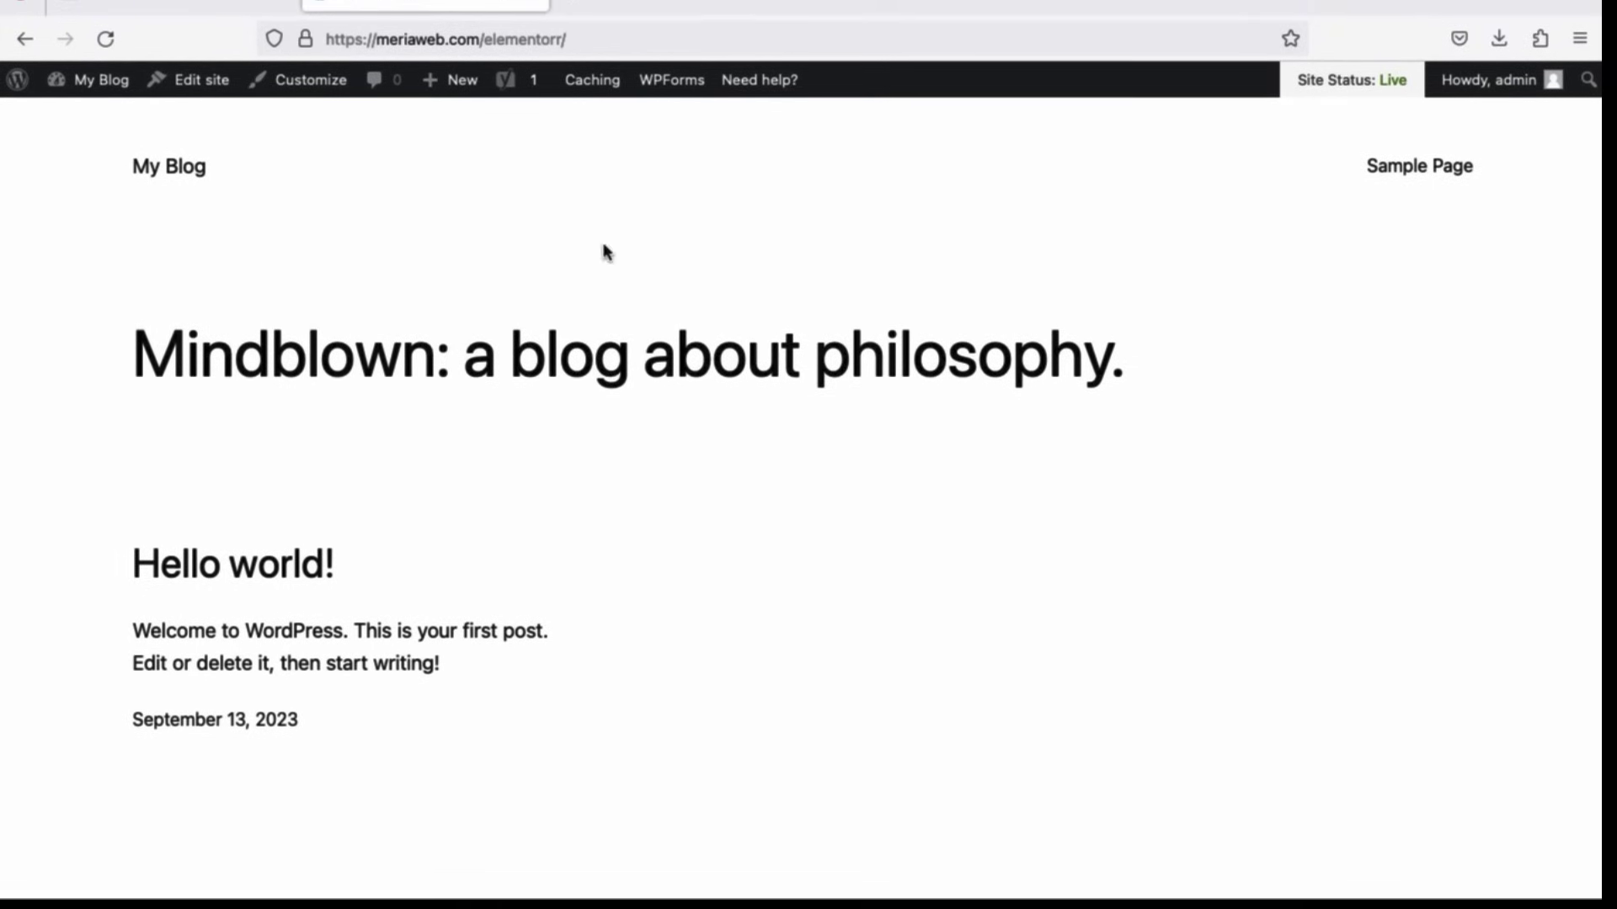
pyautogui.moveTo(75, 78)
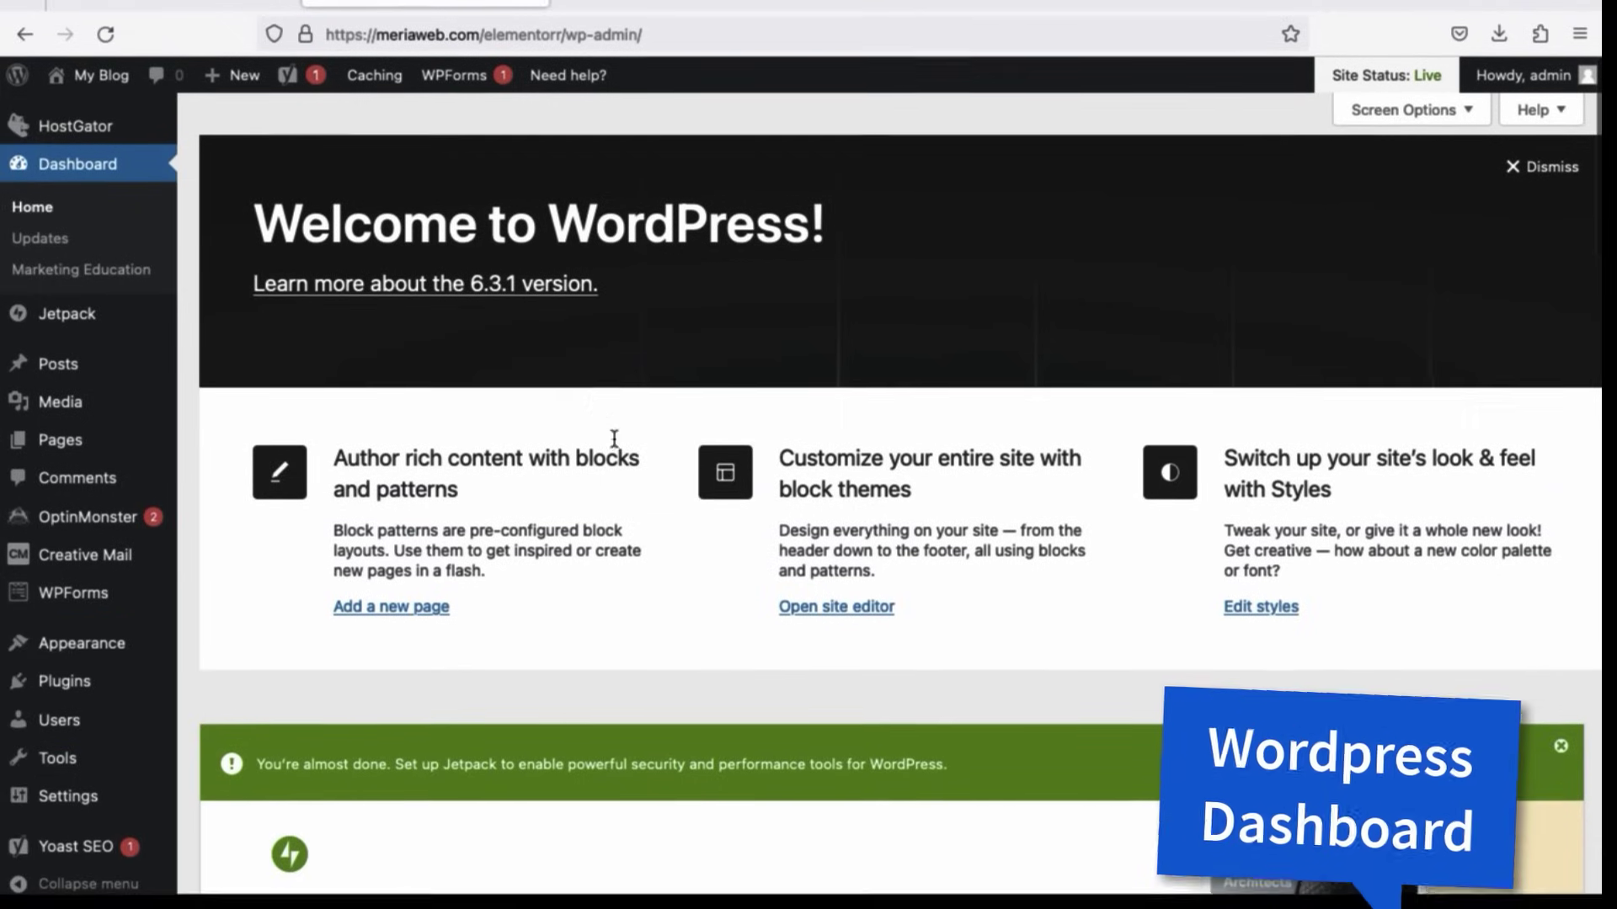
# - Find the Astra theme in the WordPress theme directory, then install and activate it
pyautogui.scroll(-3, 640, 455)
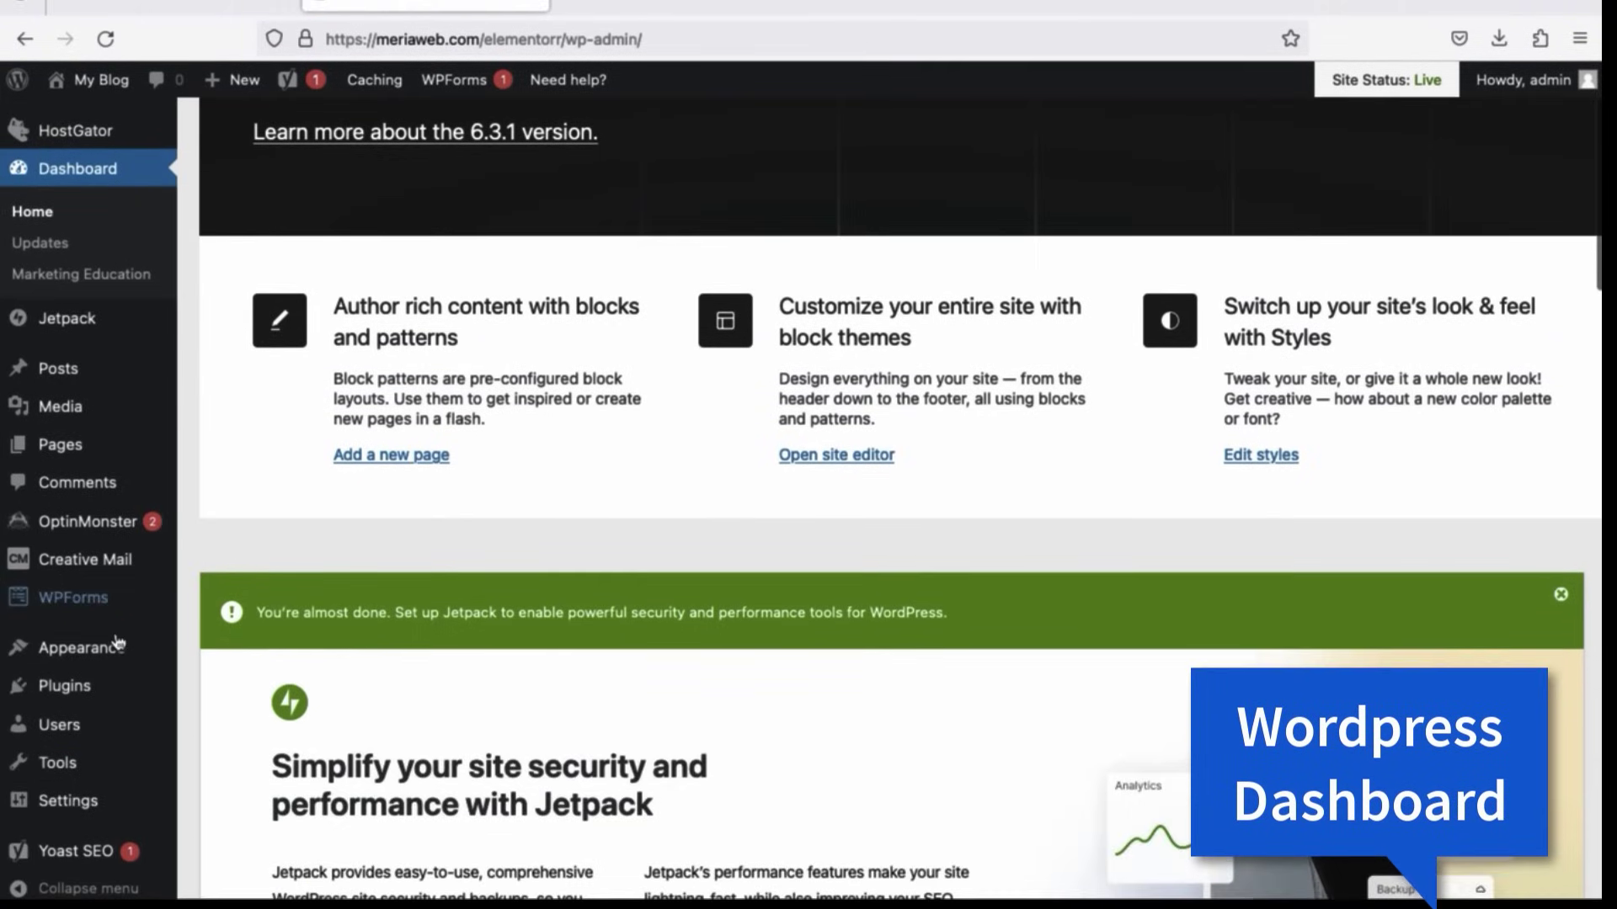
pyautogui.moveTo(89, 687)
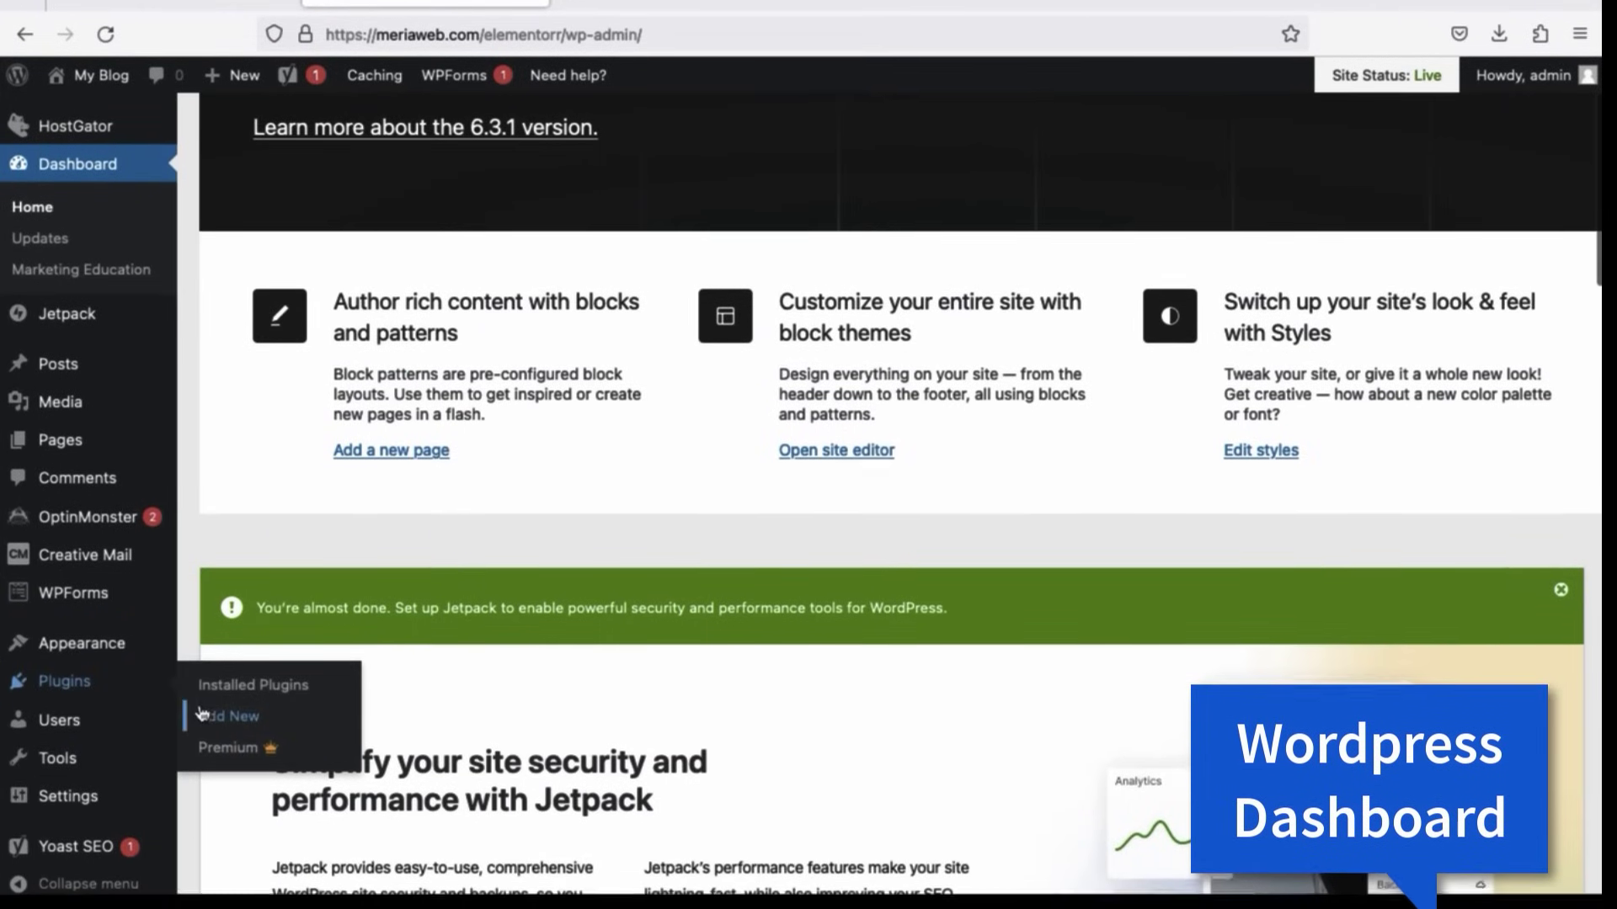
pyautogui.moveTo(94, 647)
pyautogui.click(226, 640)
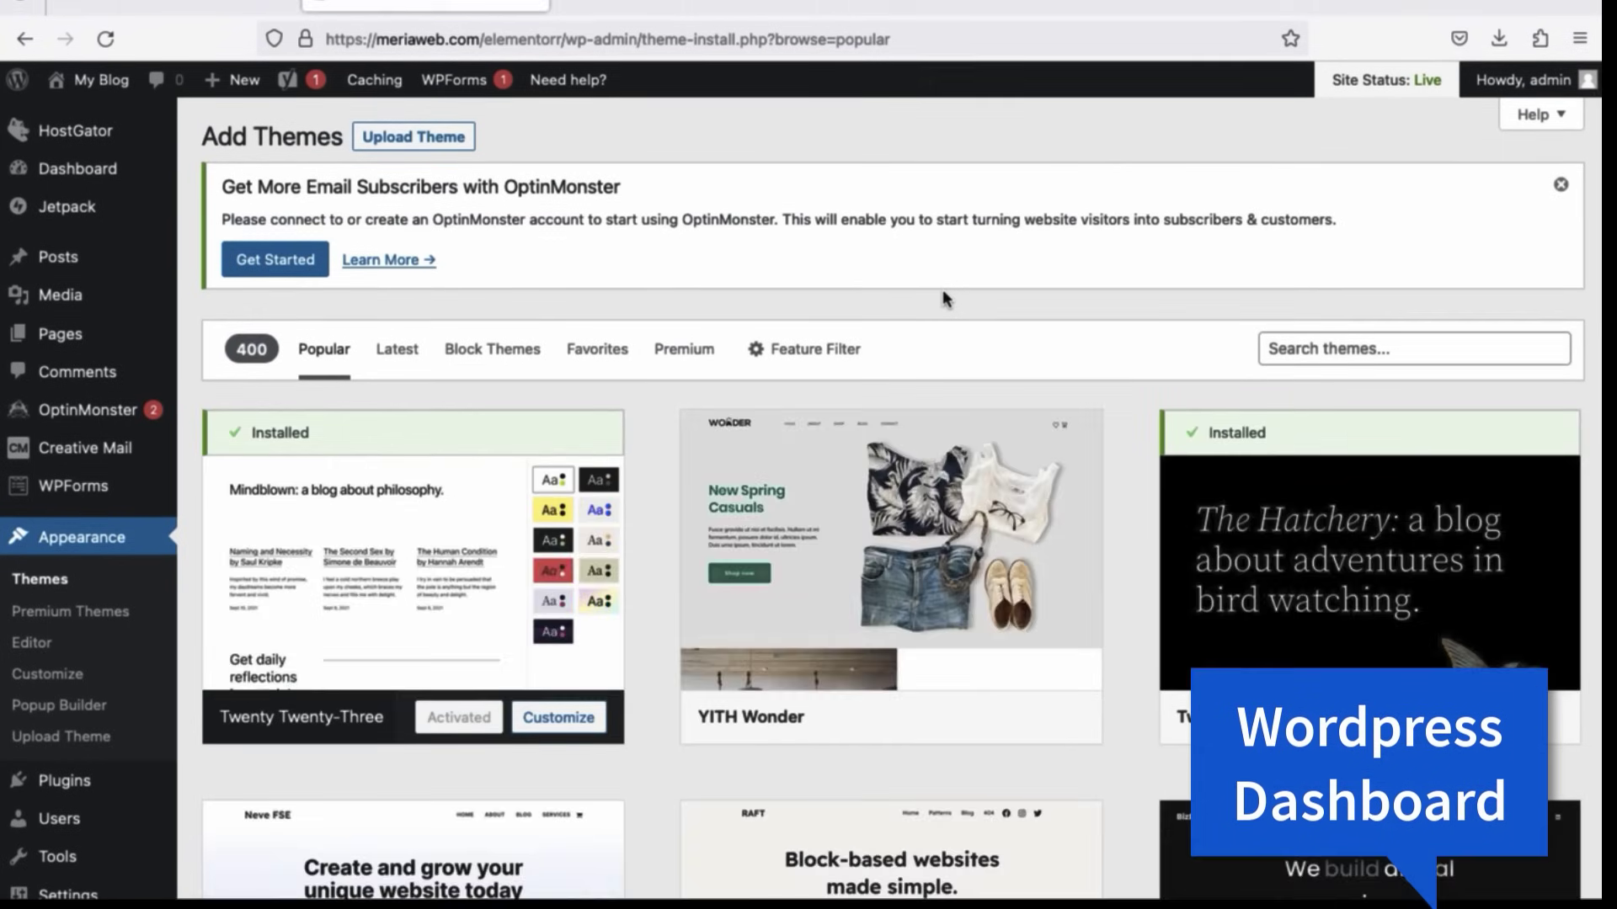
pyautogui.click(1281, 347)
pyautogui.write('Astra')
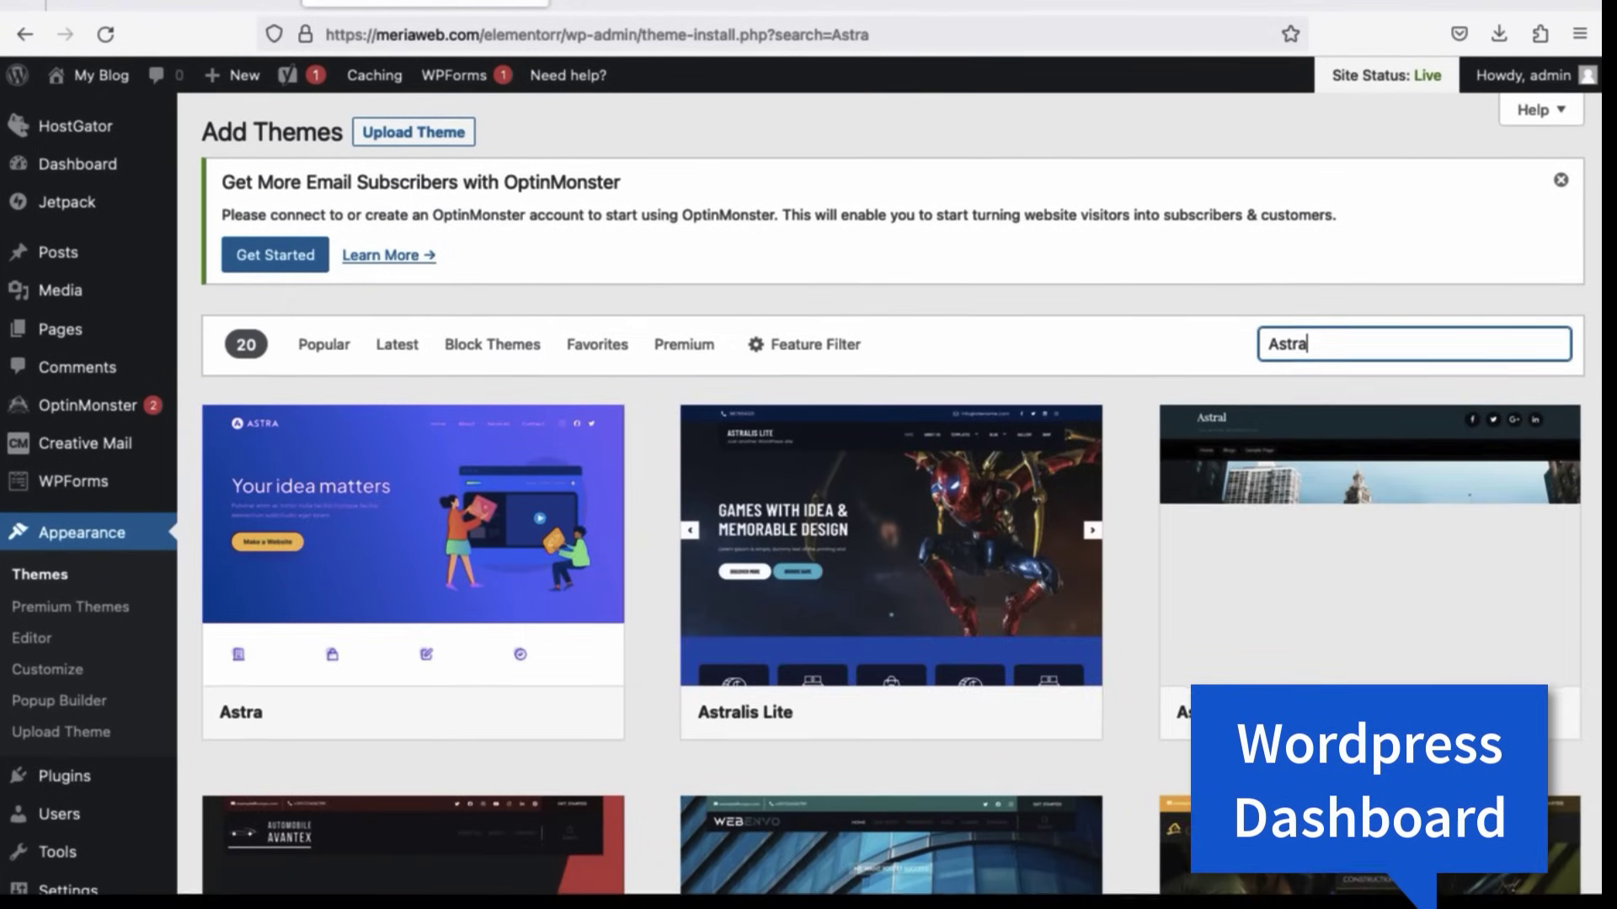
pyautogui.moveTo(497, 589)
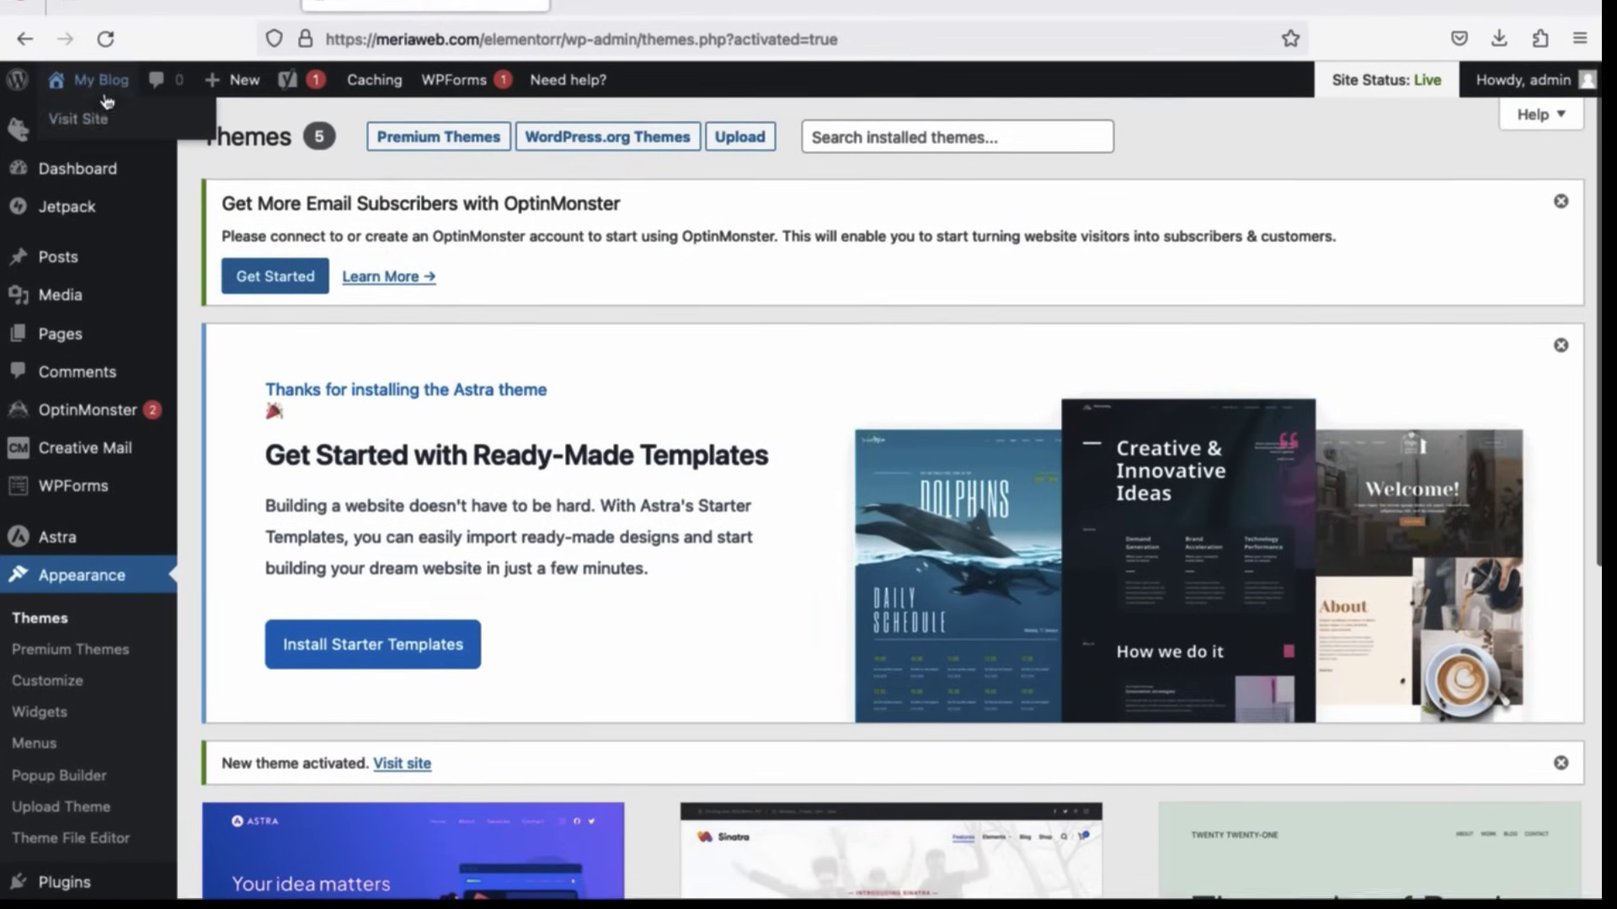
# - View the site's front end with the Astra theme applied and return to the dashboard
pyautogui.rightClick(105, 122)
pyautogui.click(88, 91)
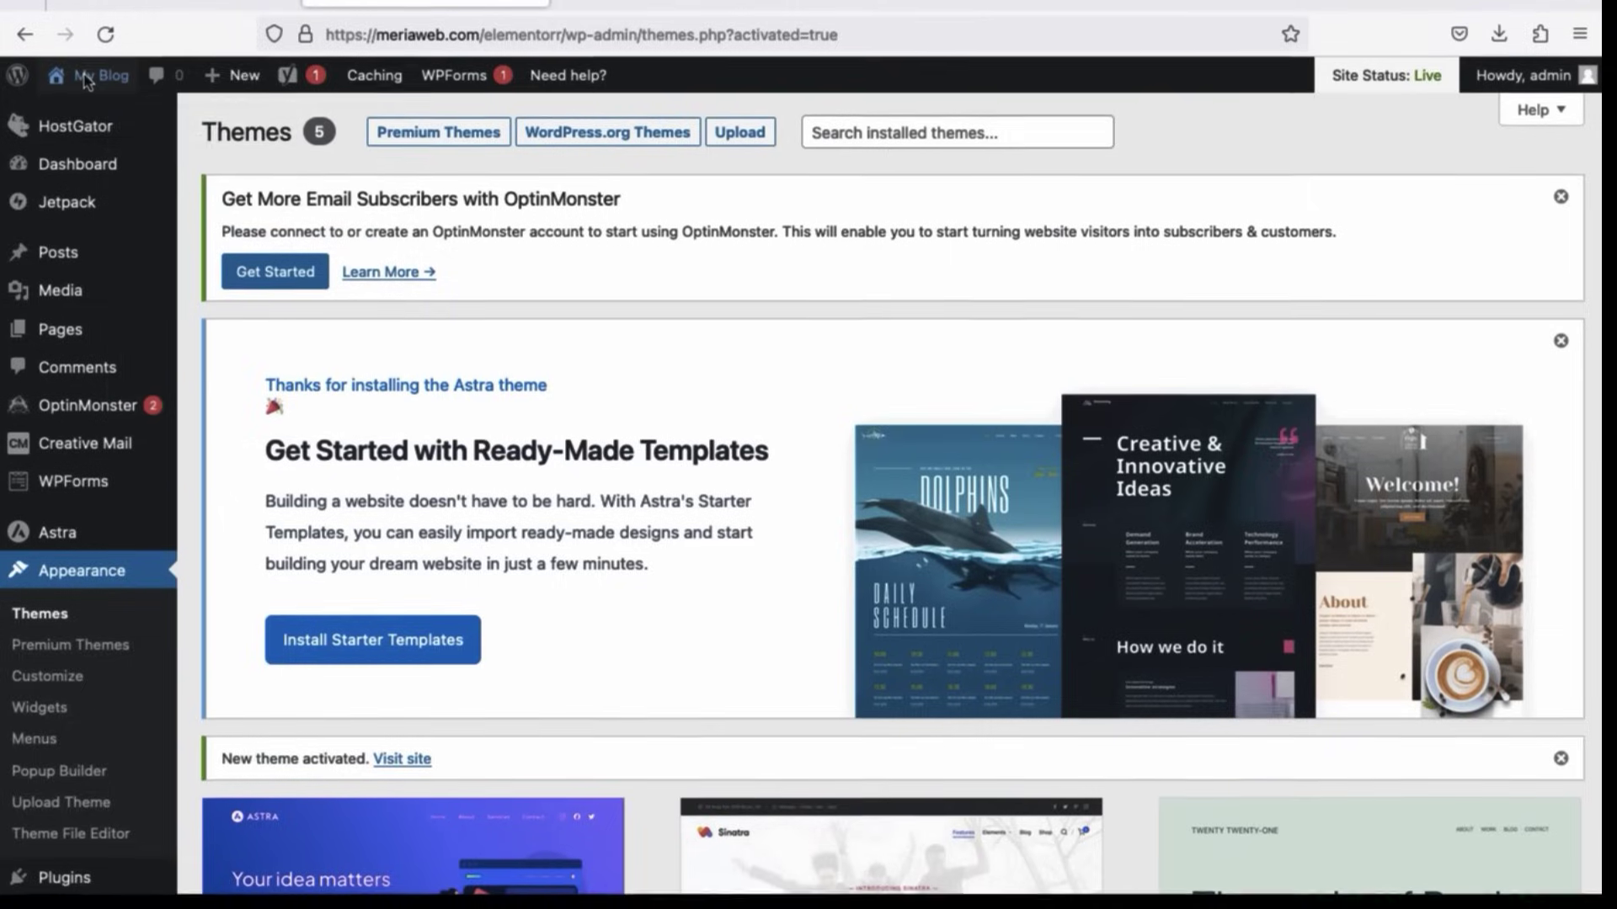
pyautogui.moveTo(87, 90)
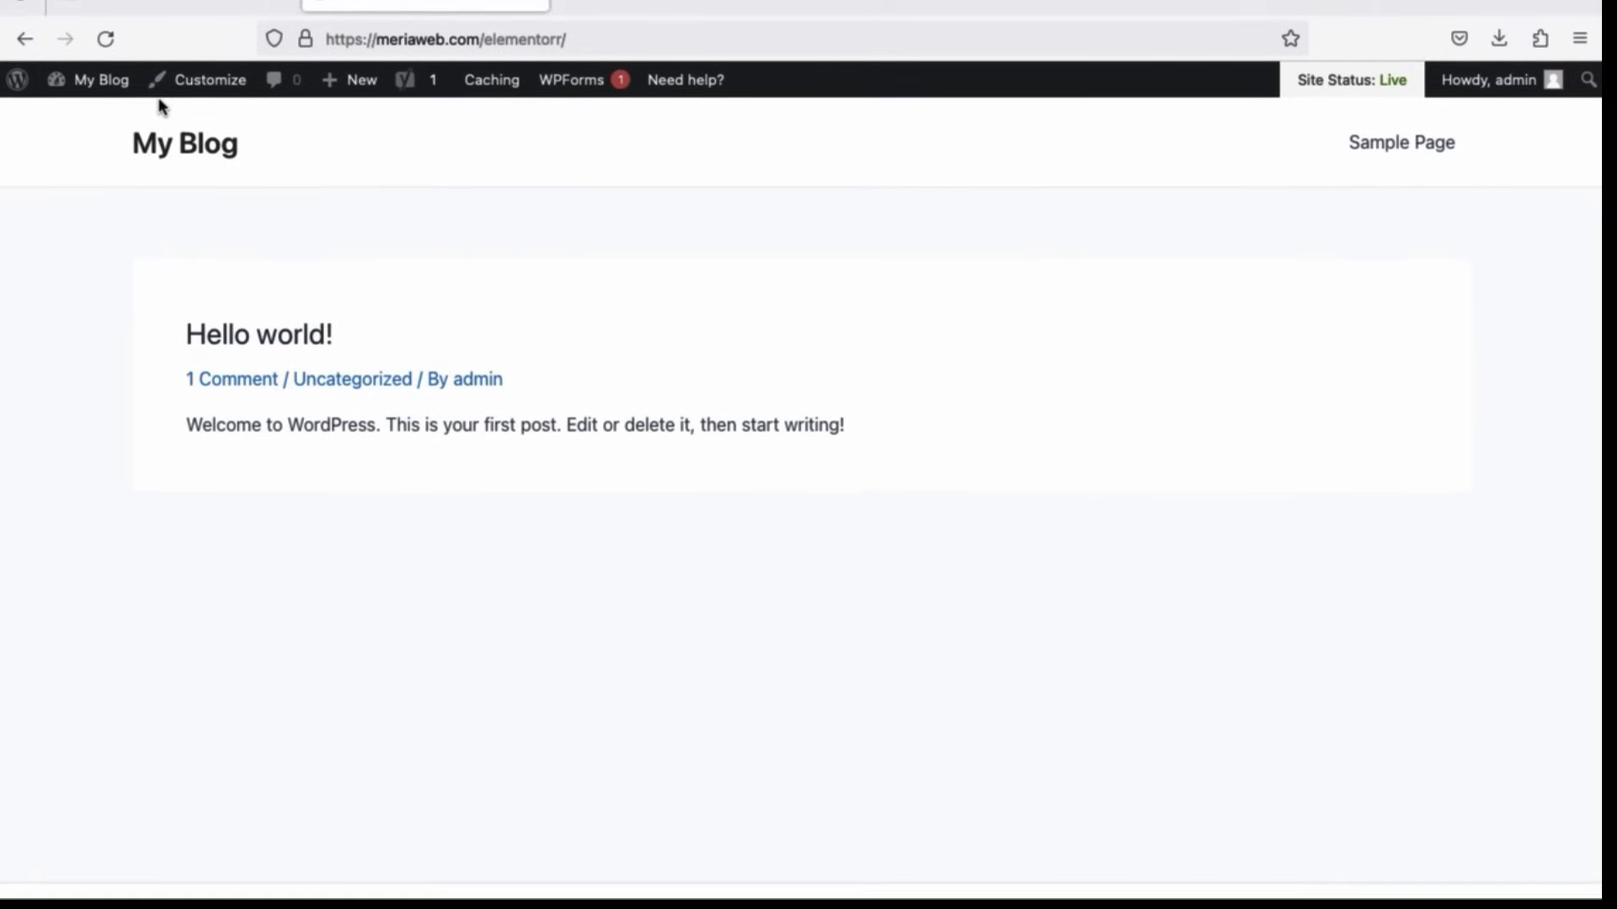
pyautogui.click(81, 107)
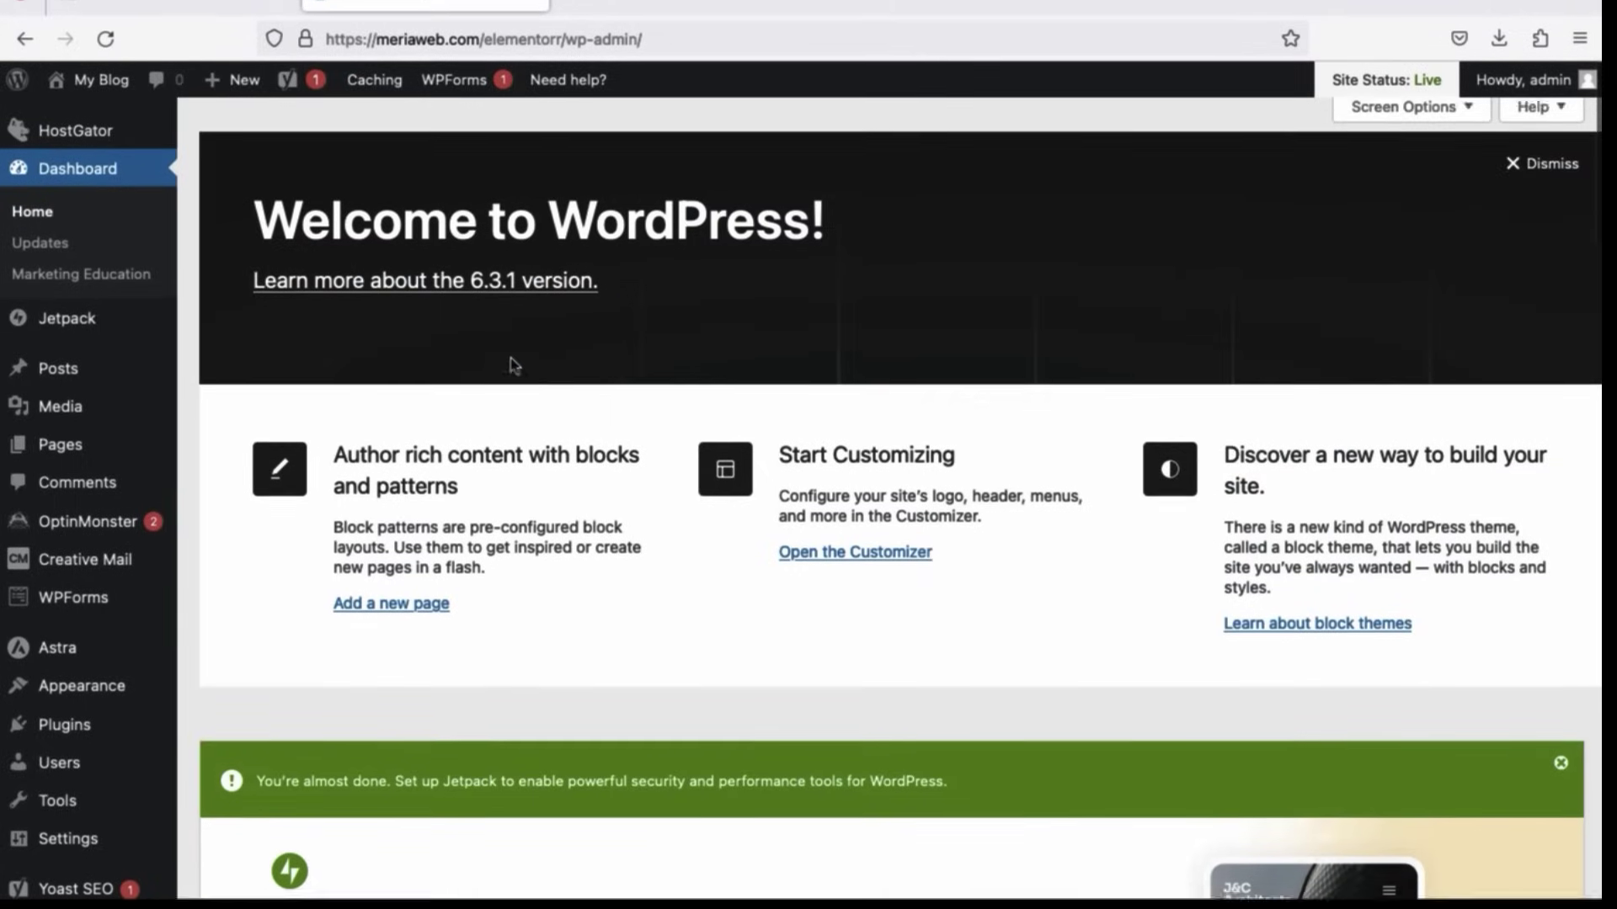
# - Search the WordPress plugin directory for "elementor"
pyautogui.scroll(-2, 351, 608)
pyautogui.moveTo(101, 719)
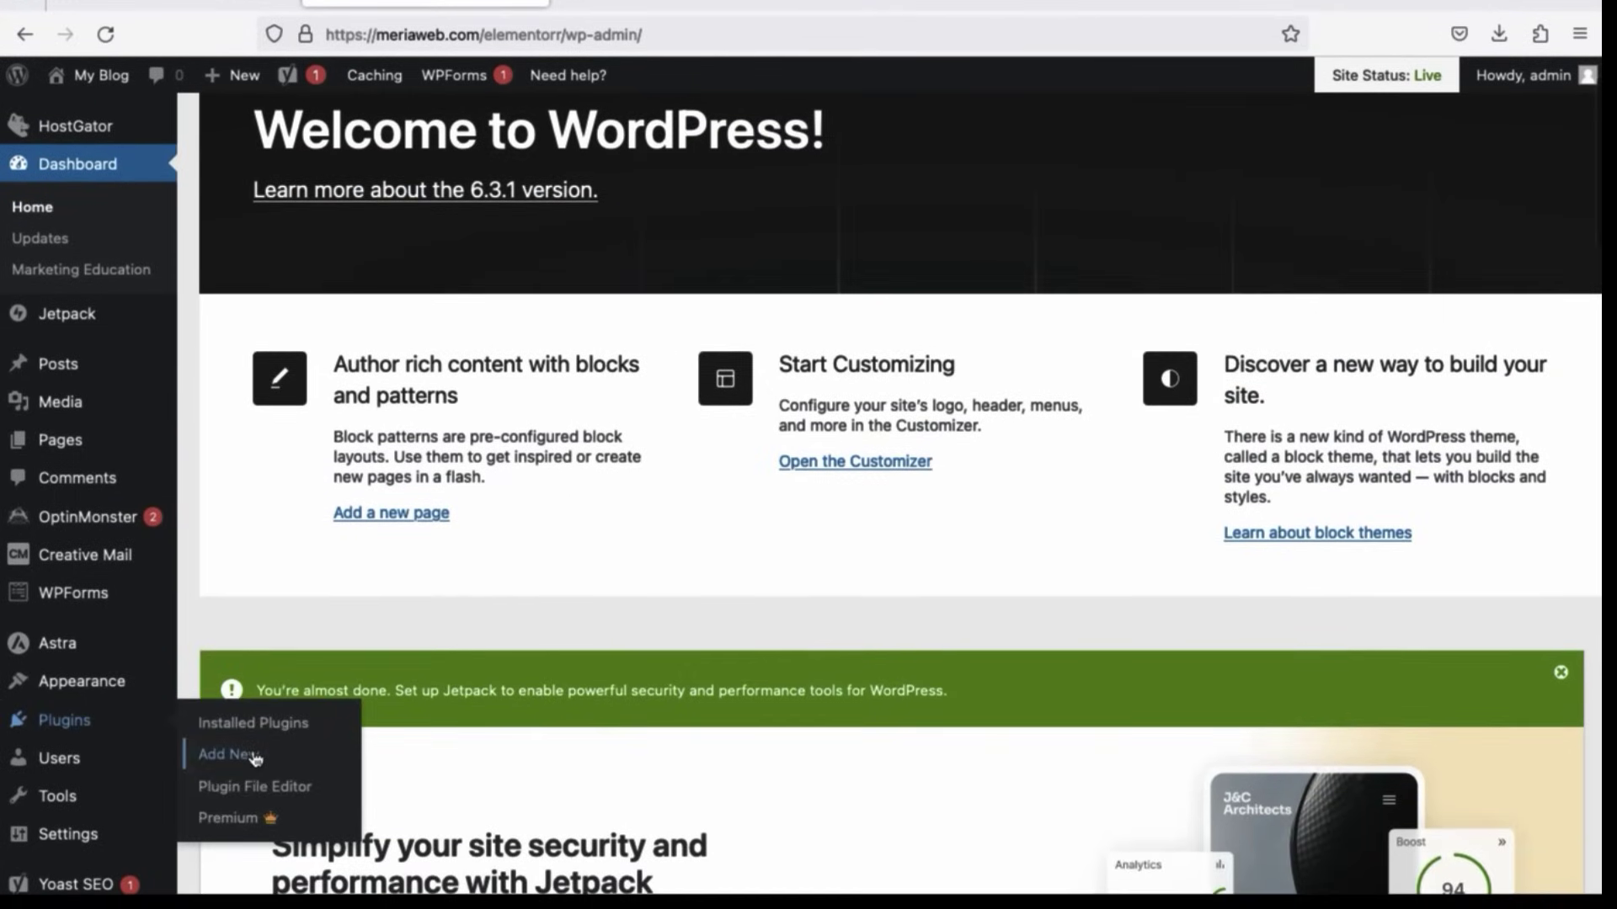
pyautogui.click(253, 765)
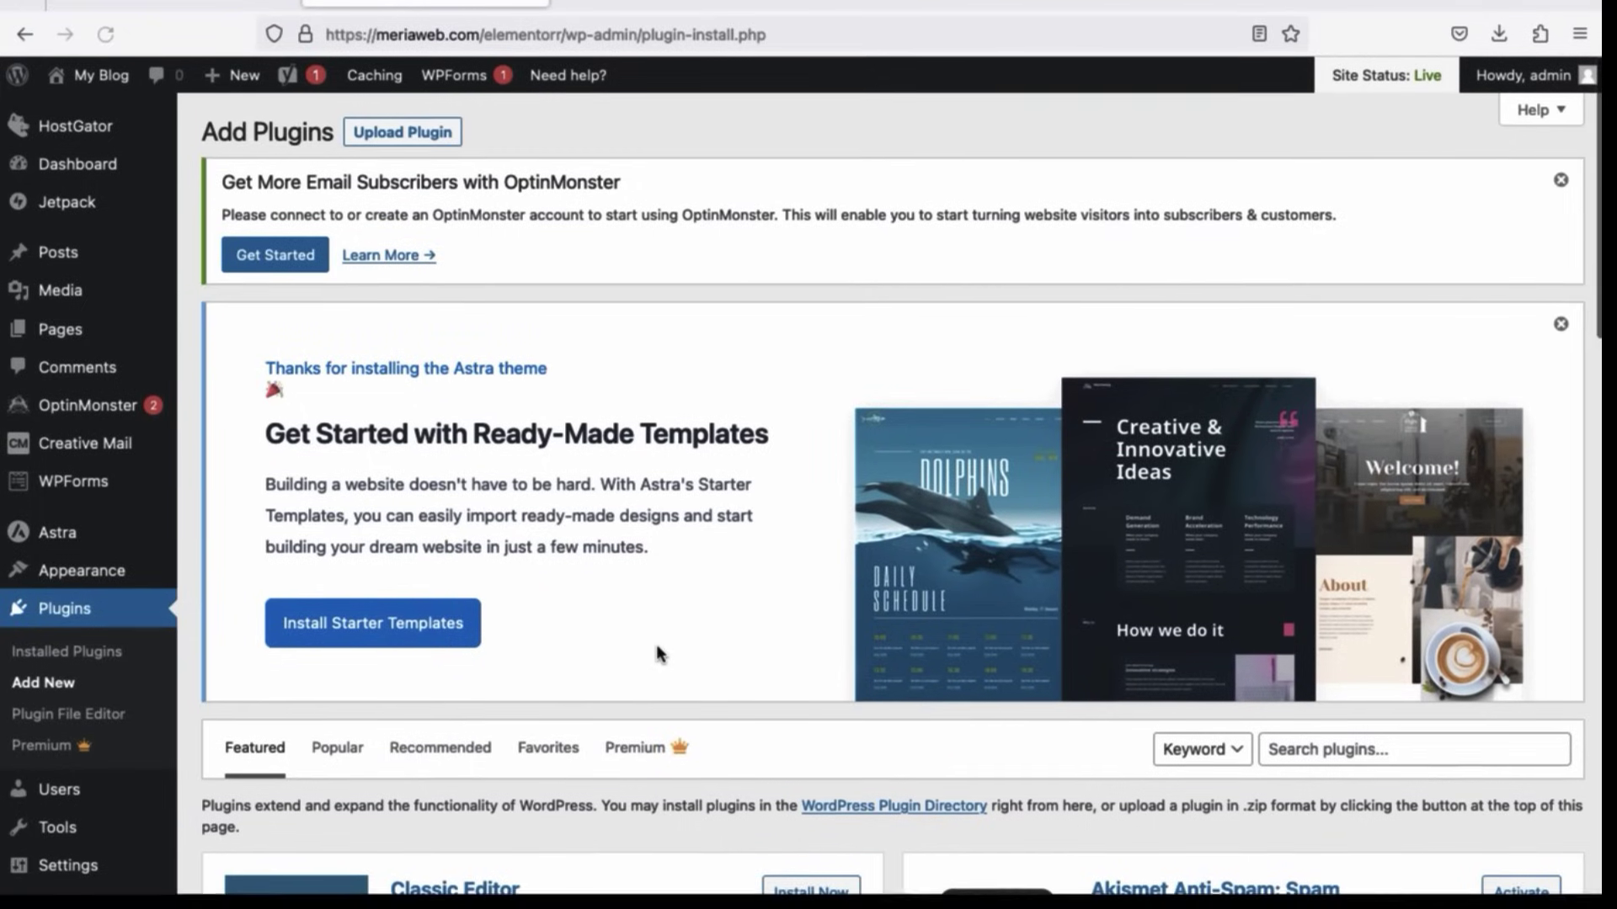
pyautogui.click(1341, 748)
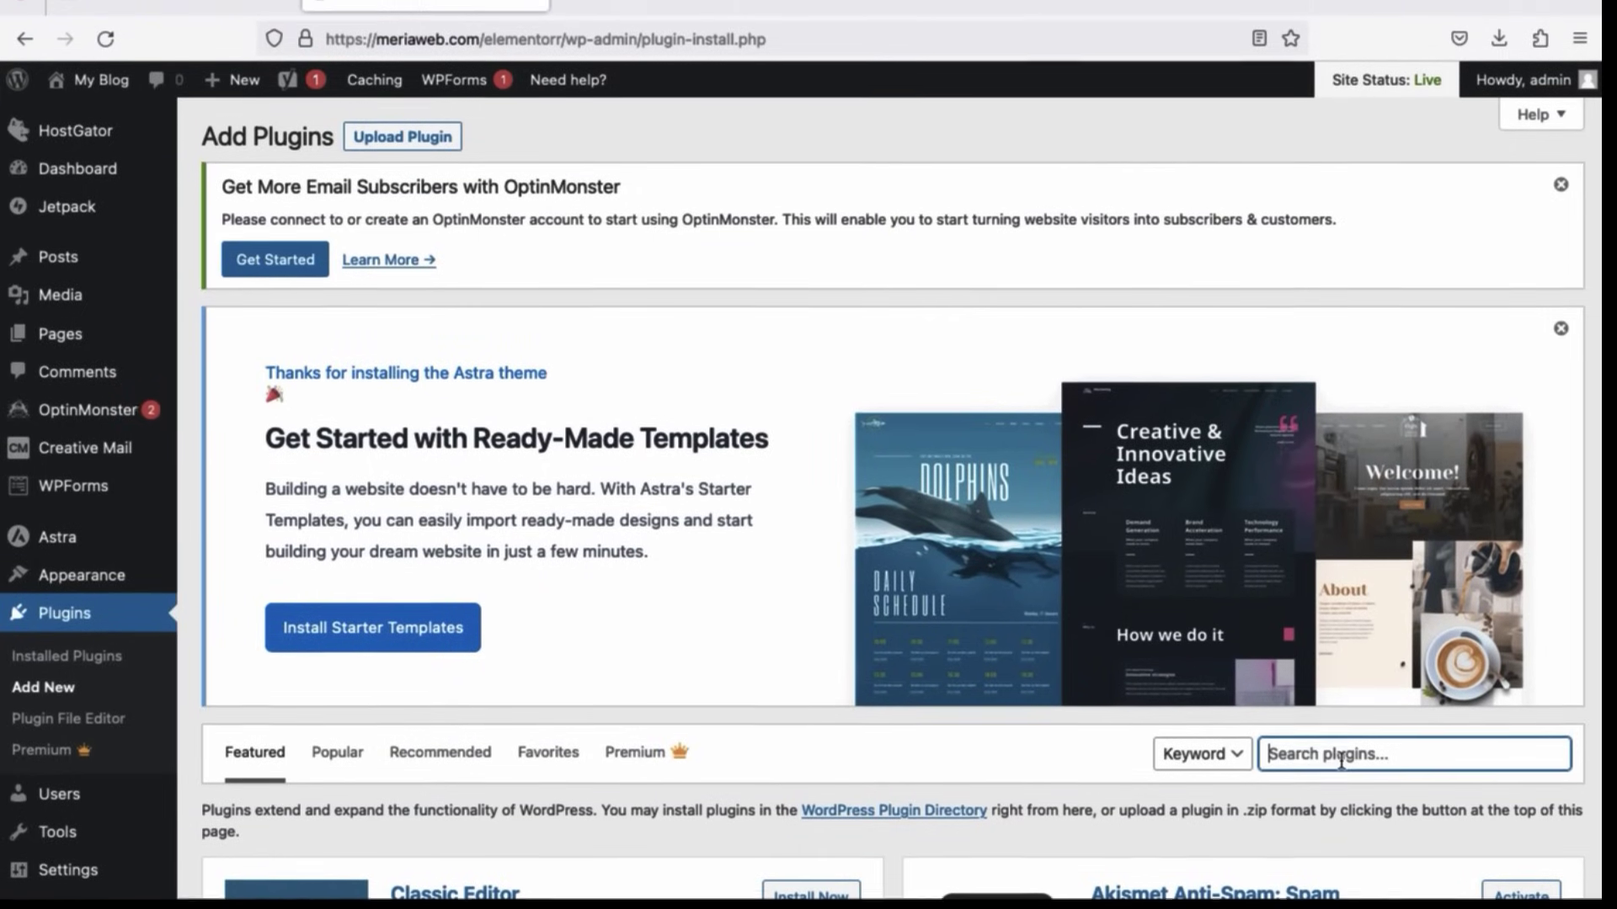
pyautogui.write('eleemn')
pyautogui.press('BackSpace')
pyautogui.press('BackSpace')
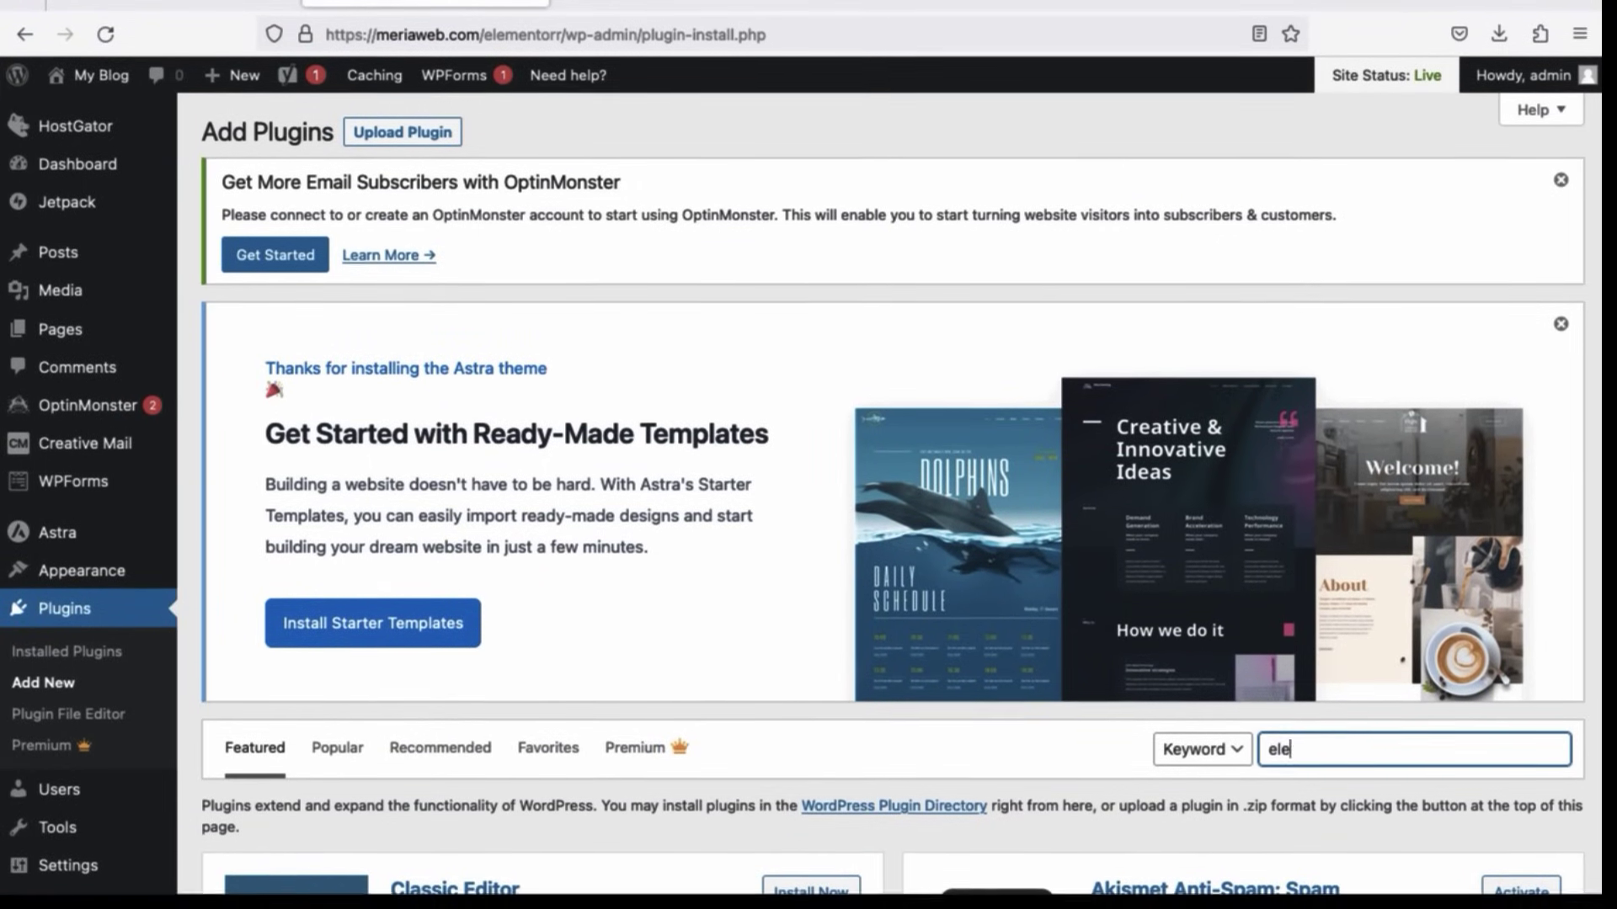
pyautogui.write('mentor')
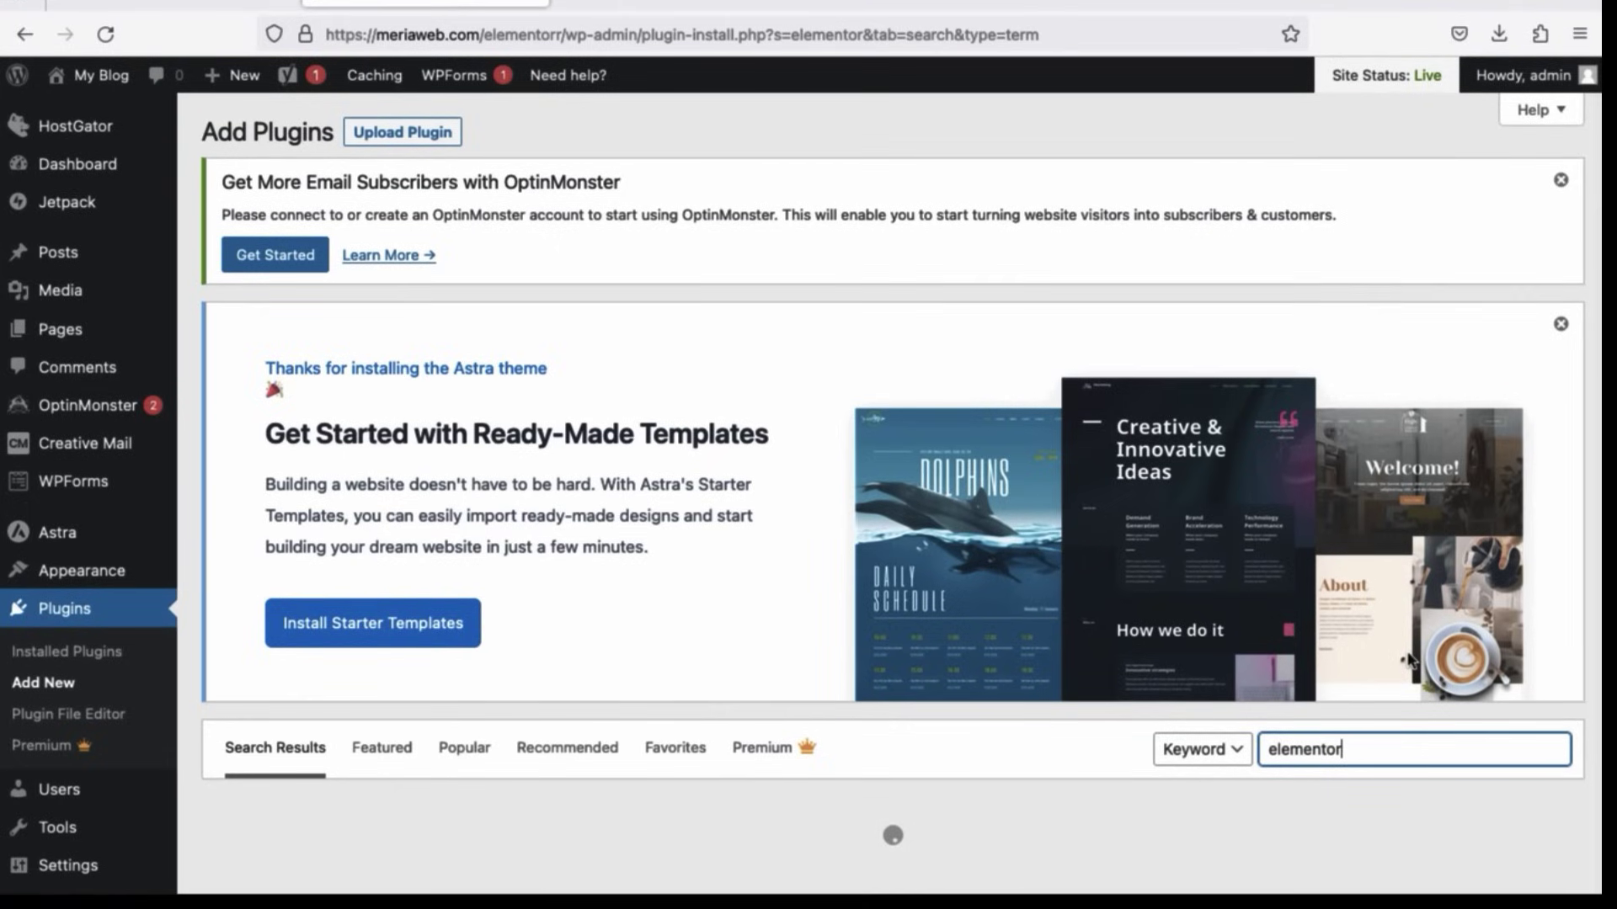
# - Install and activate the Elementor Website Builder plugin from the search results
pyautogui.scroll(-5, 1432, 421)
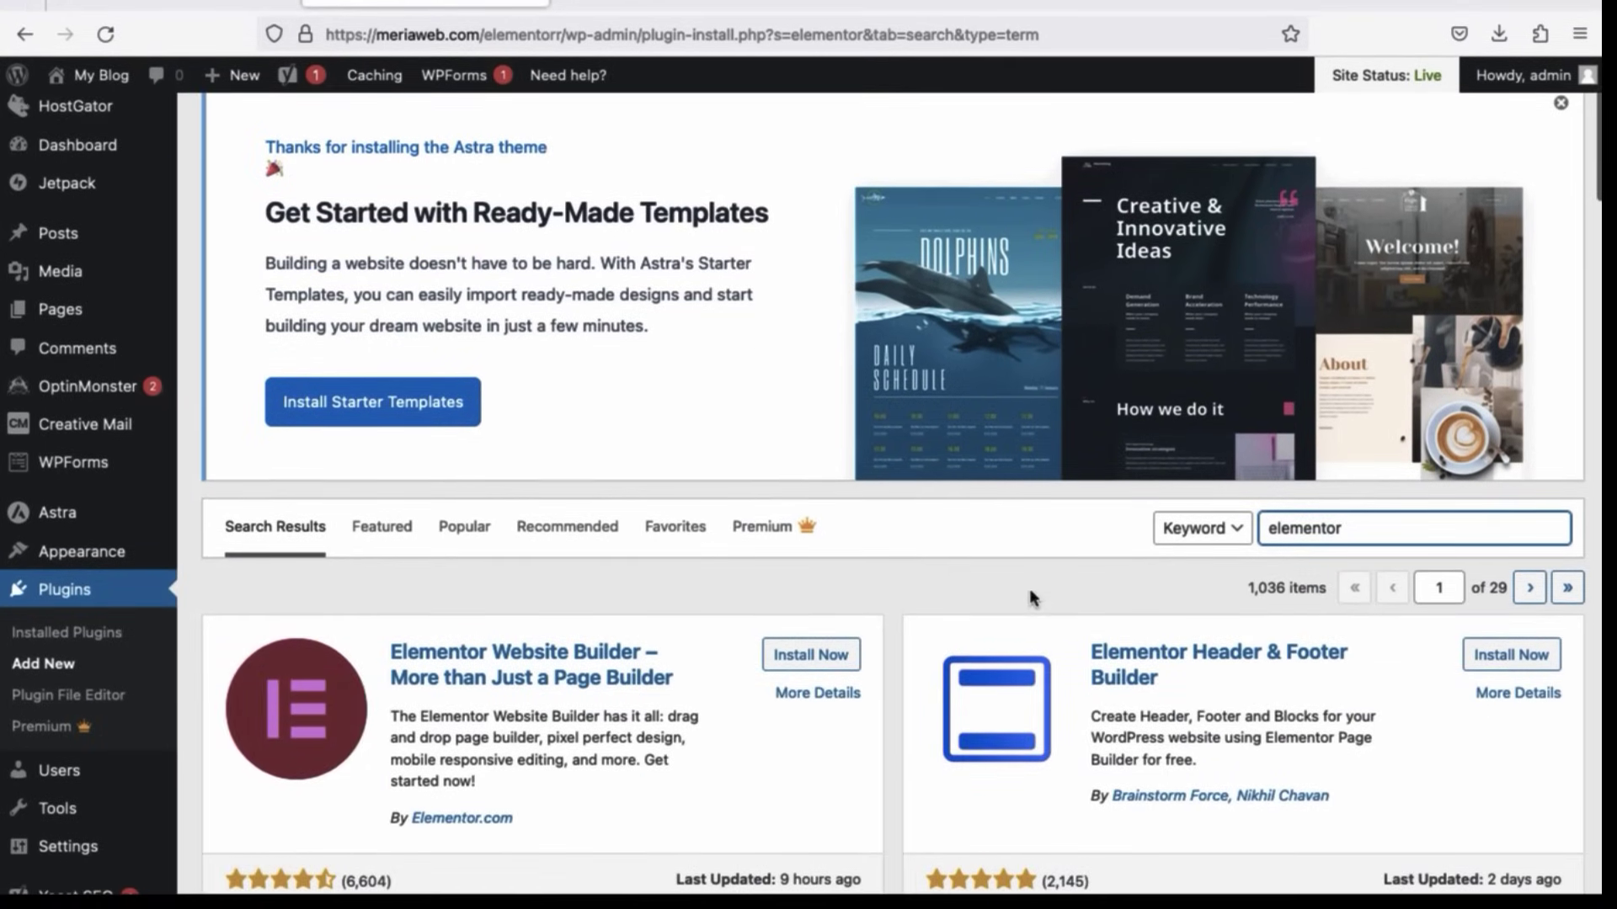
pyautogui.scroll(-3, 779, 437)
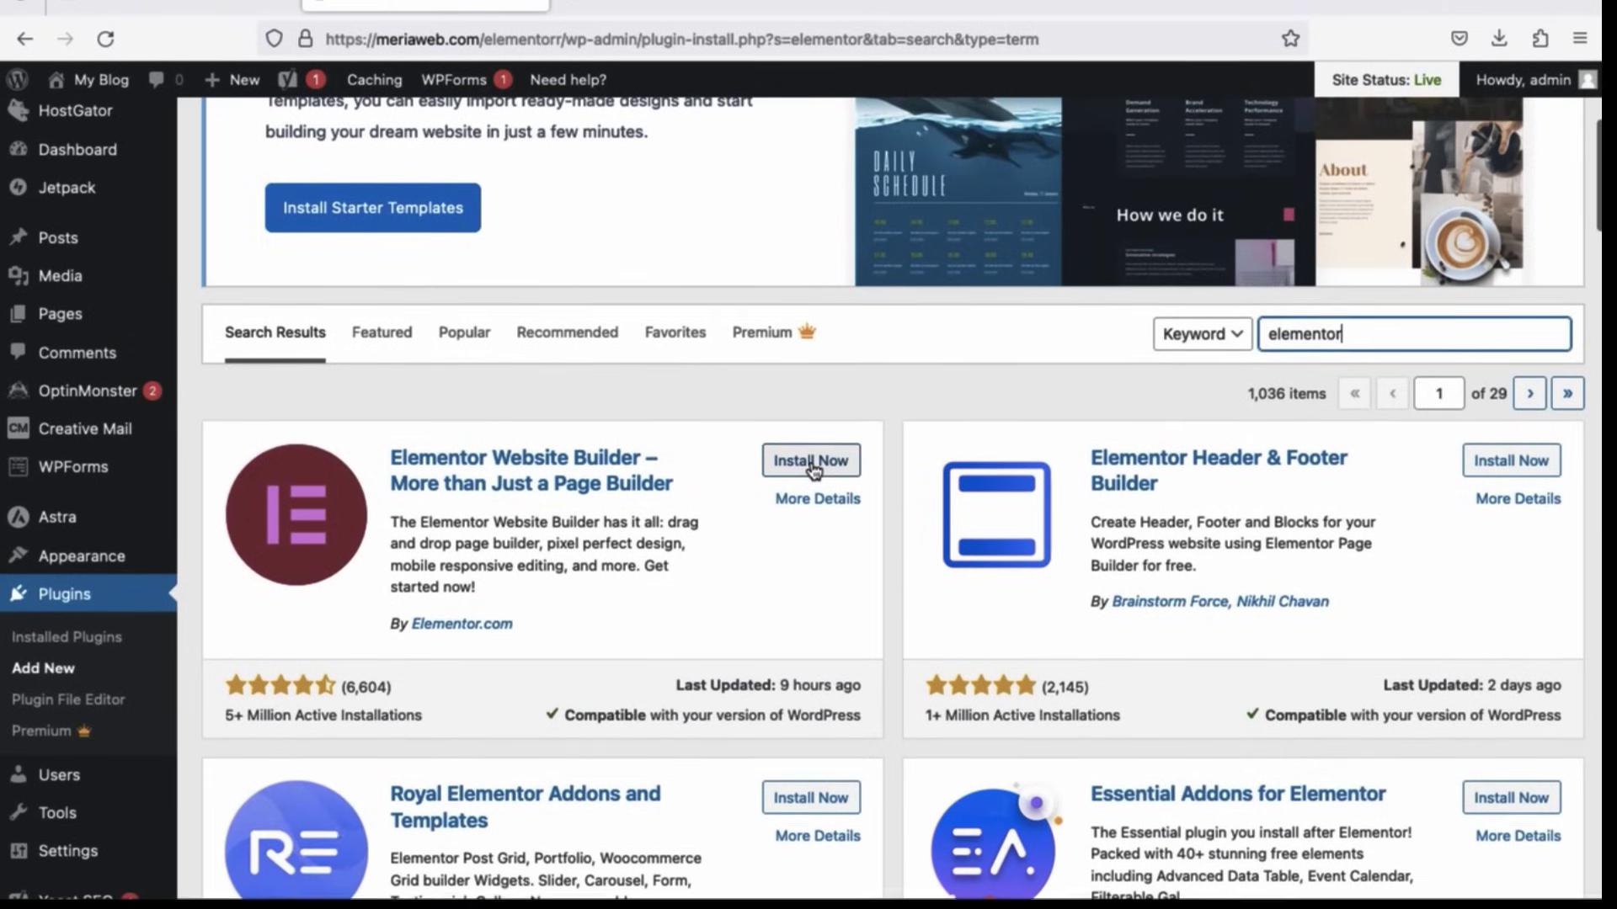
pyautogui.click(811, 452)
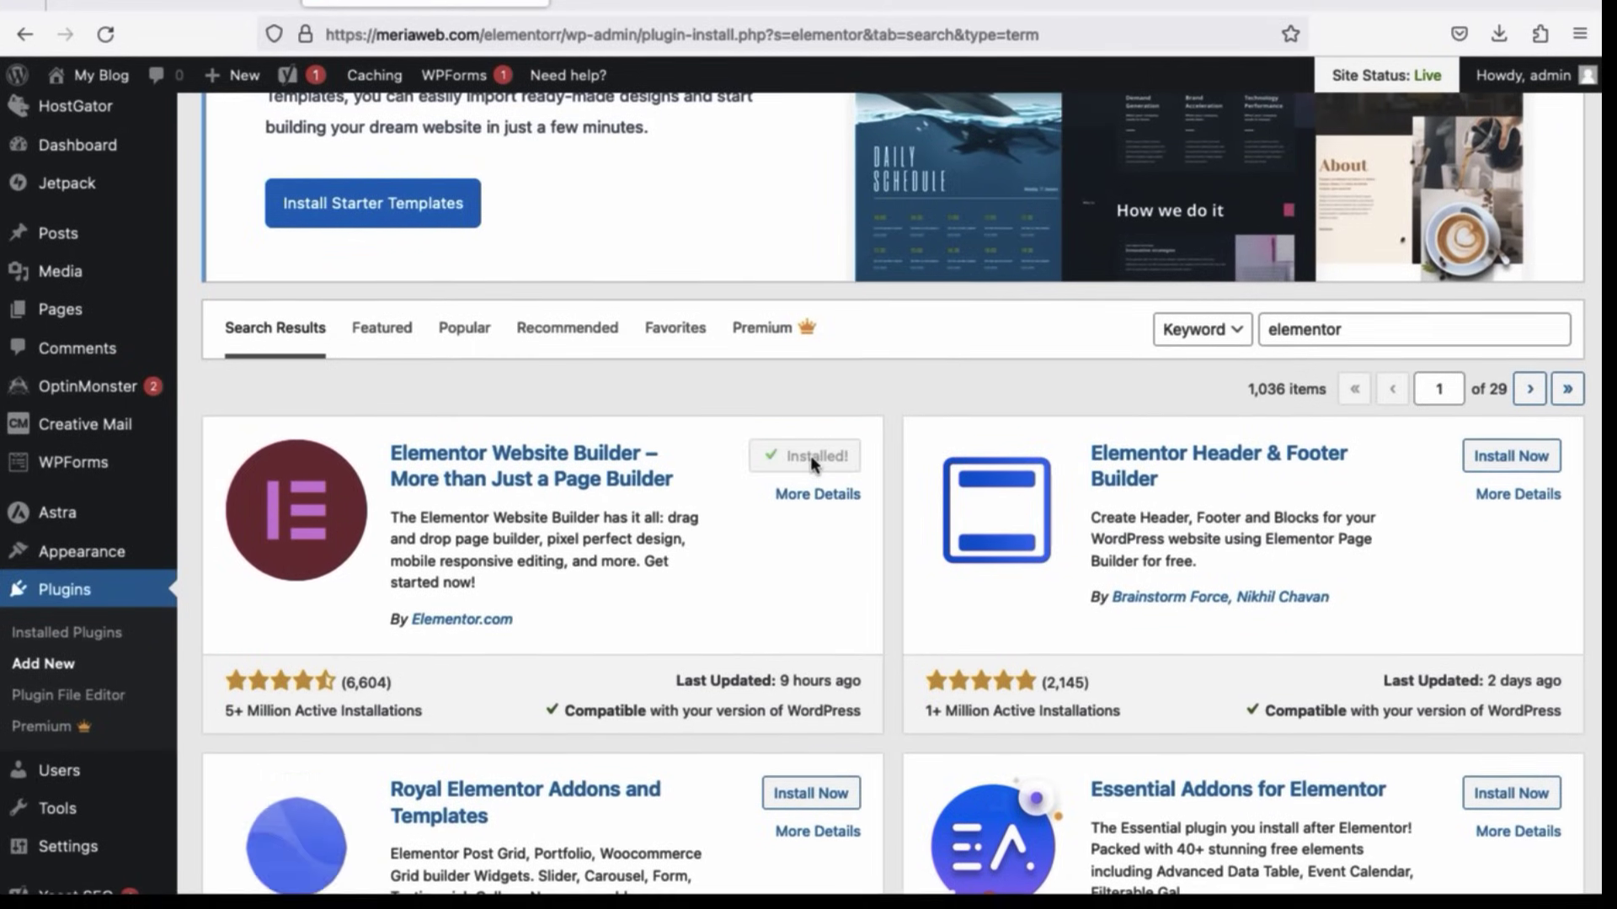
pyautogui.click(832, 460)
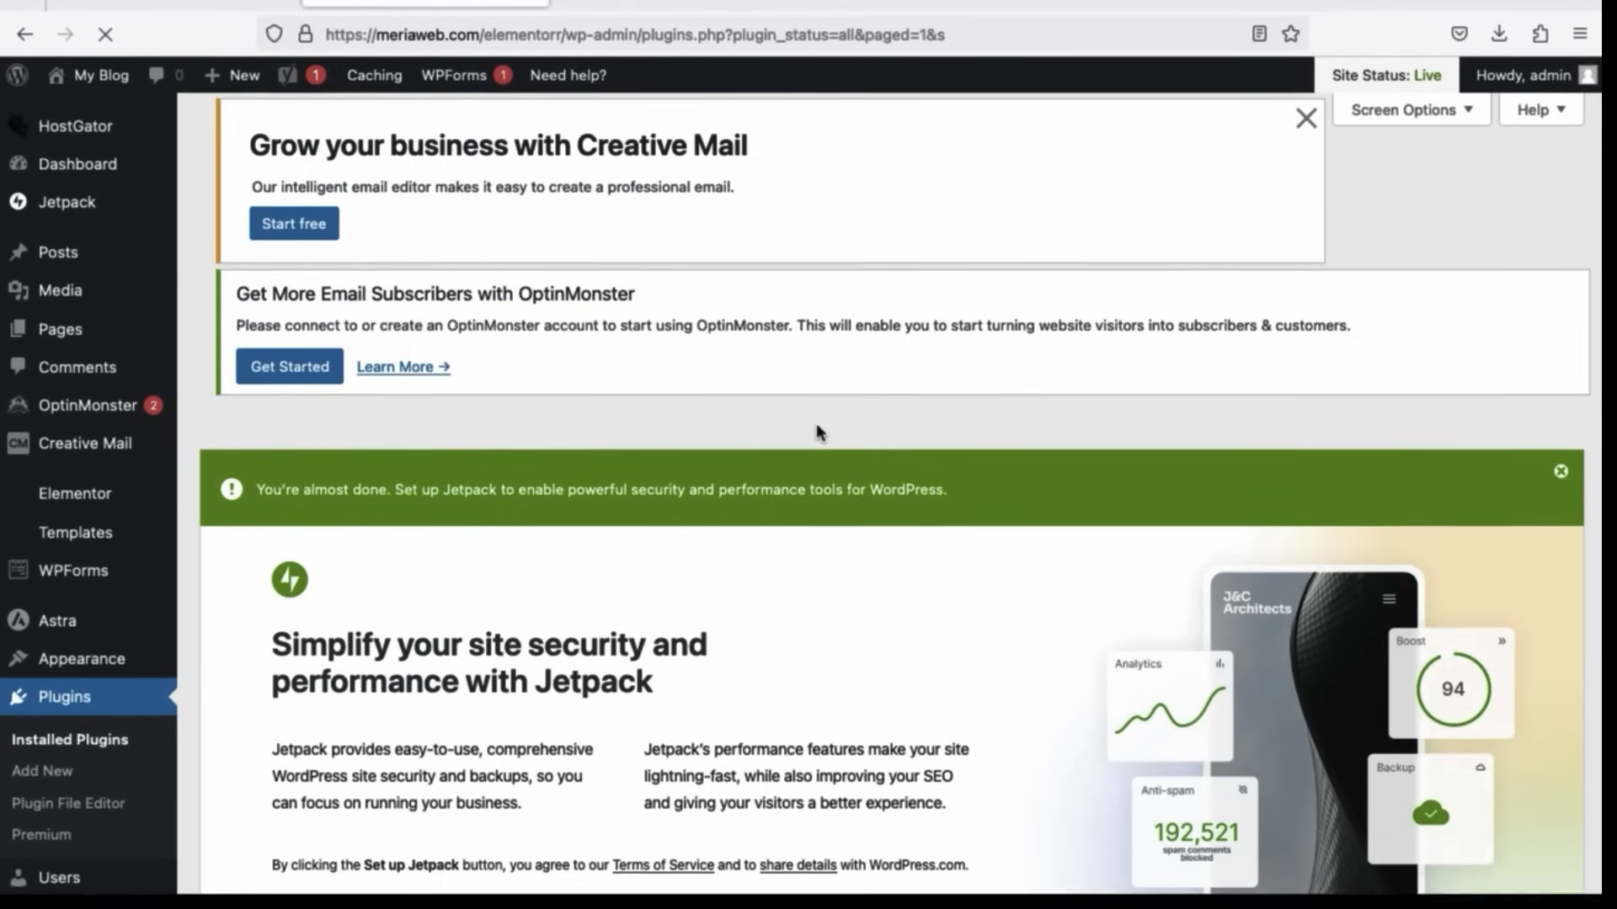
# - Look over the installed plugins page, then visit the site's front end and return to the dashboard
pyautogui.scroll(-6, 817, 383)
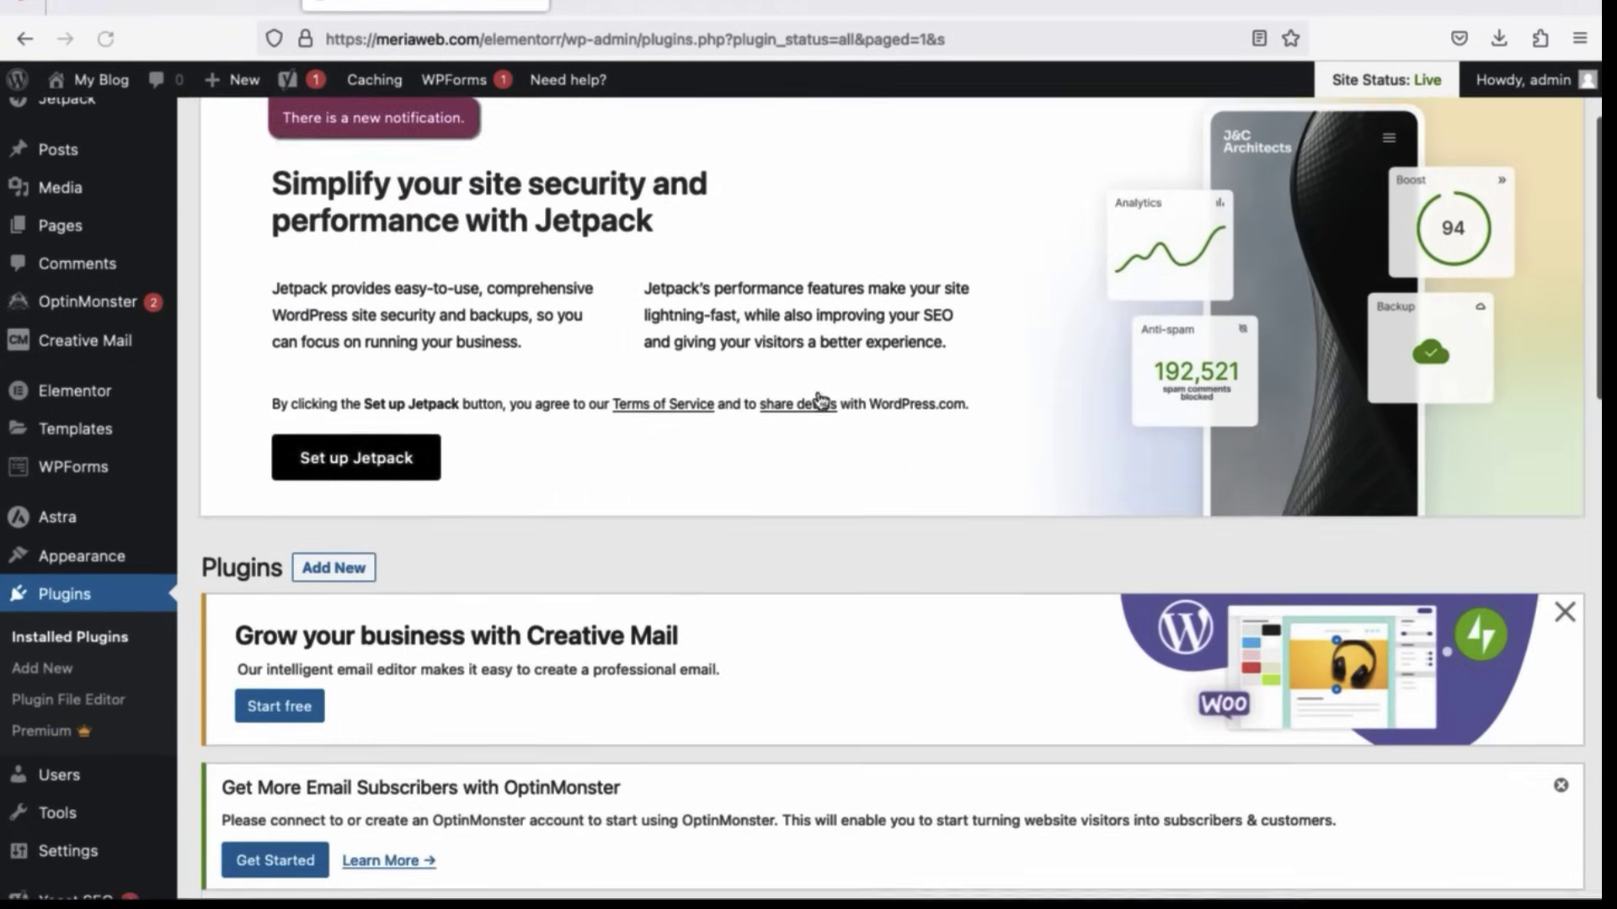
pyautogui.scroll(-3, 949, 560)
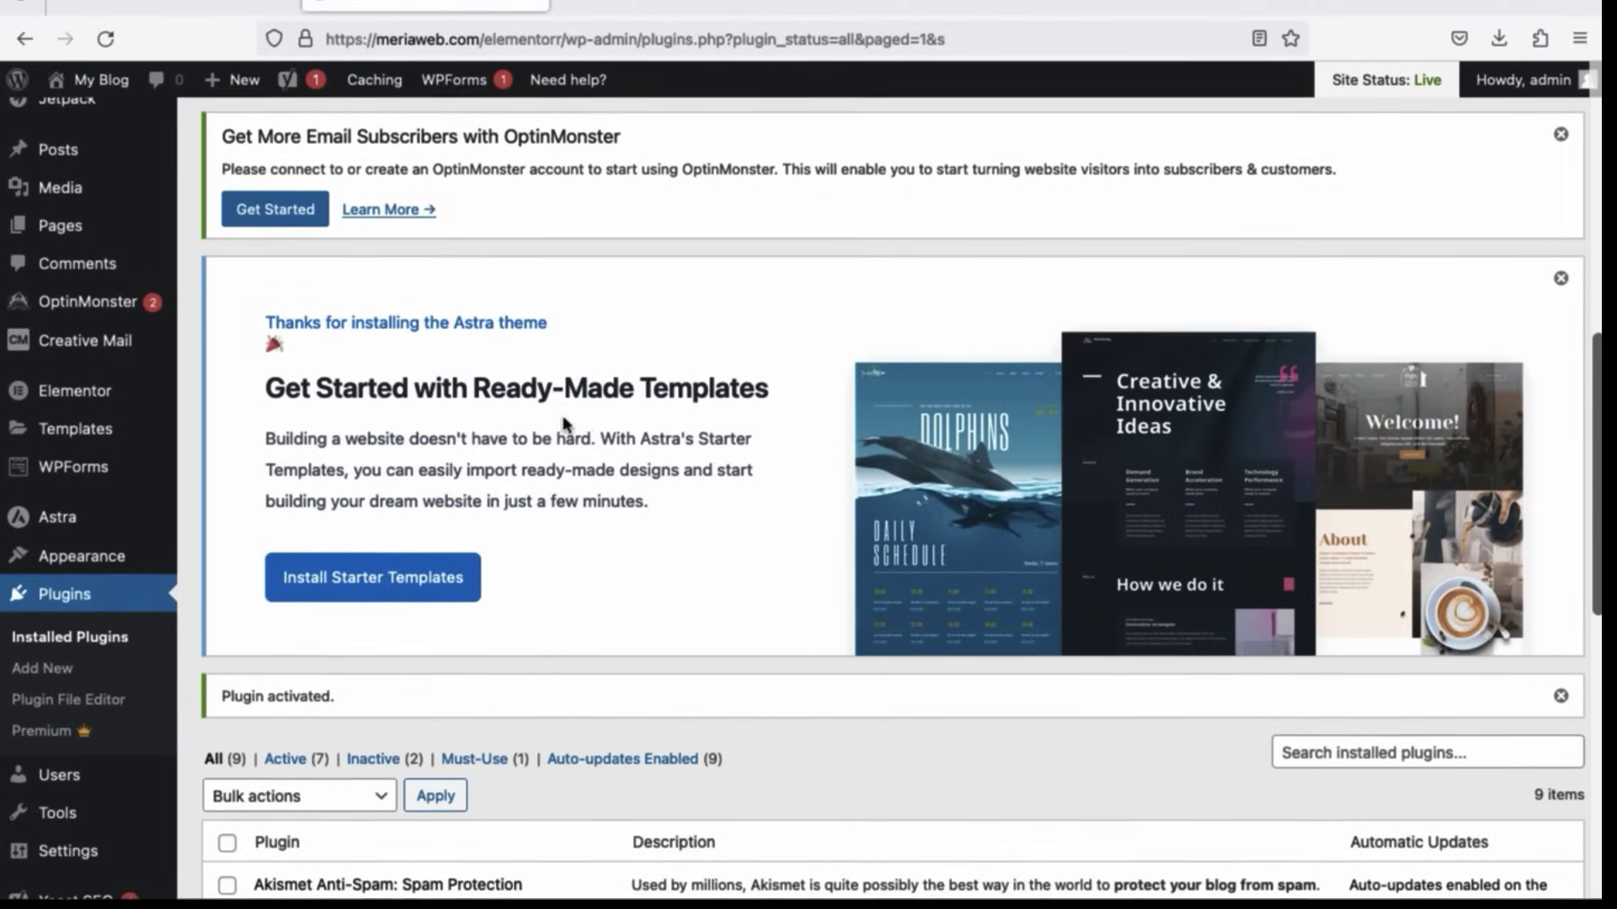
pyautogui.scroll(8, 471, 349)
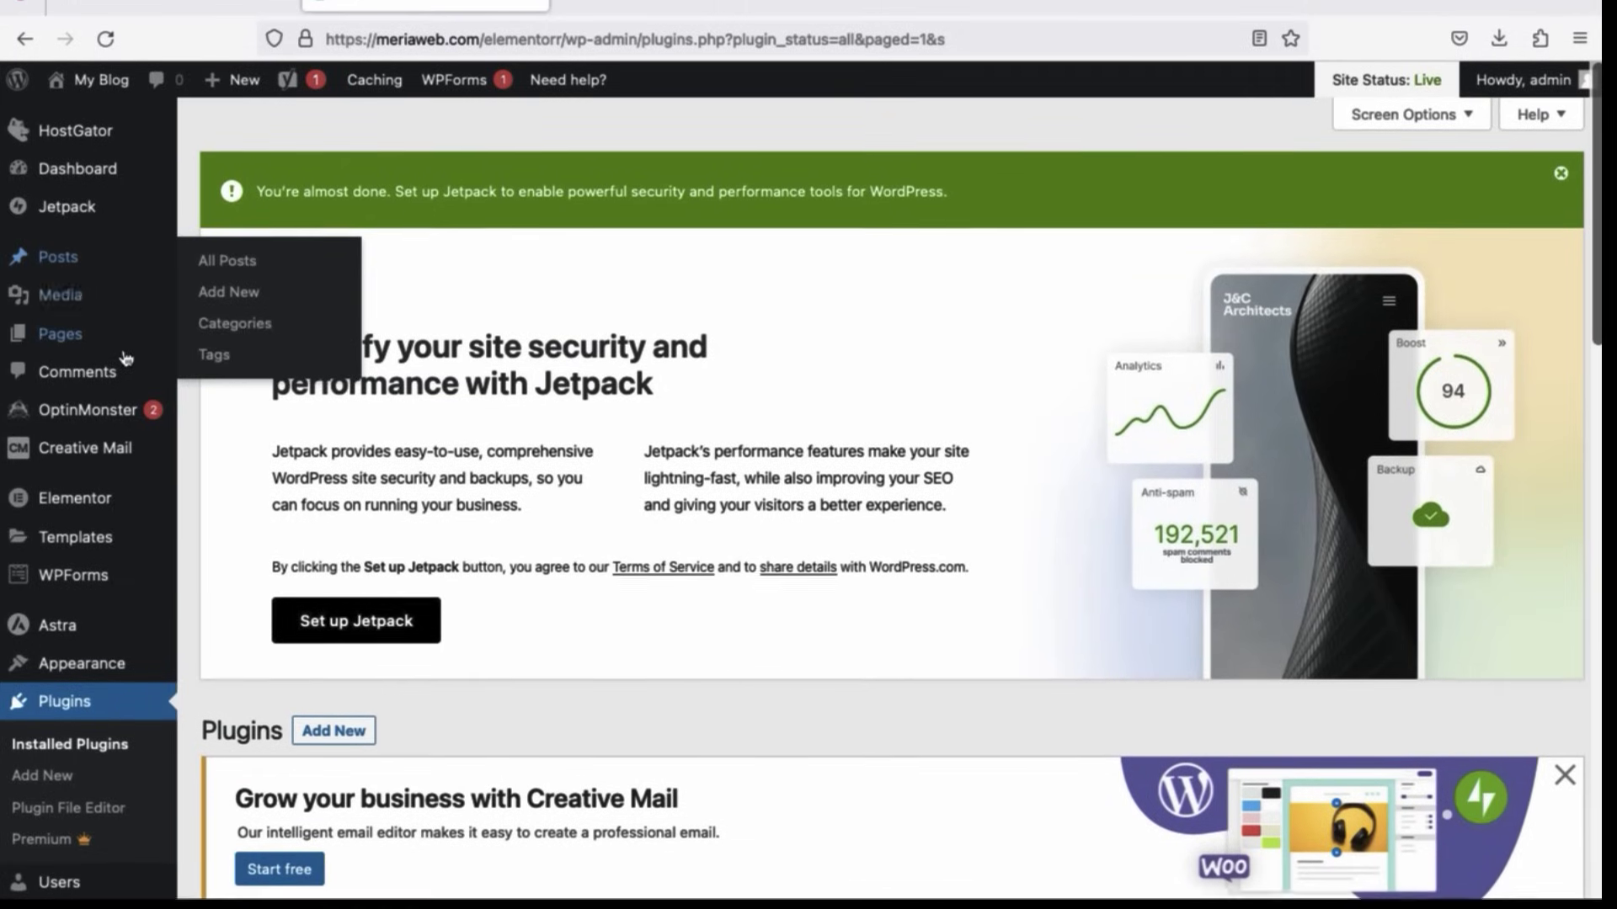
pyautogui.moveTo(105, 197)
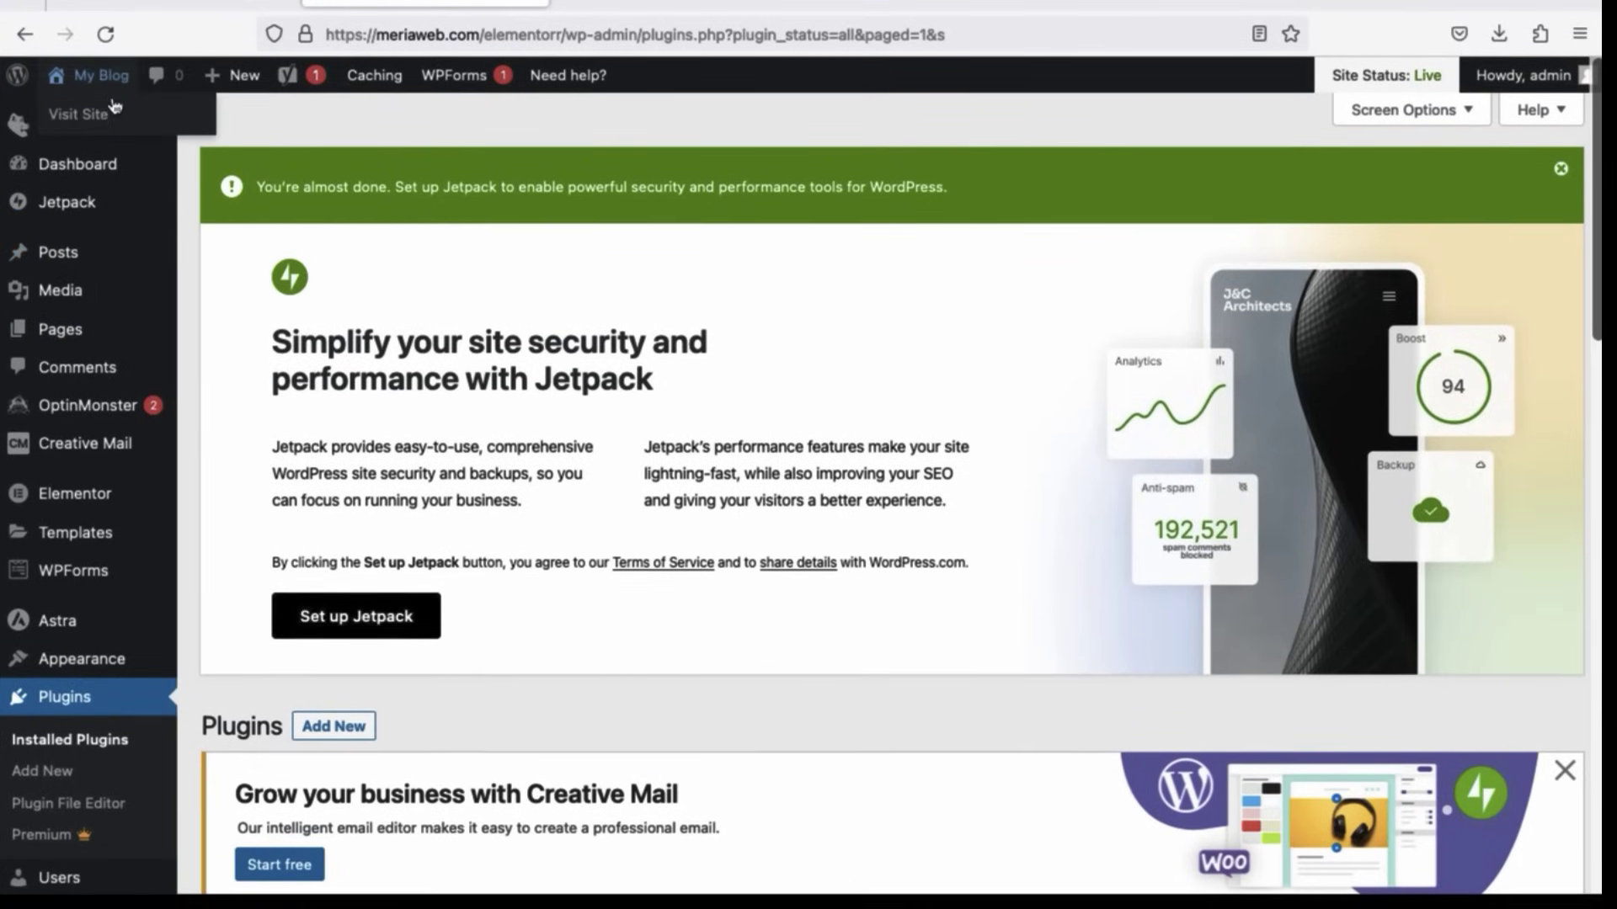
pyautogui.click(117, 130)
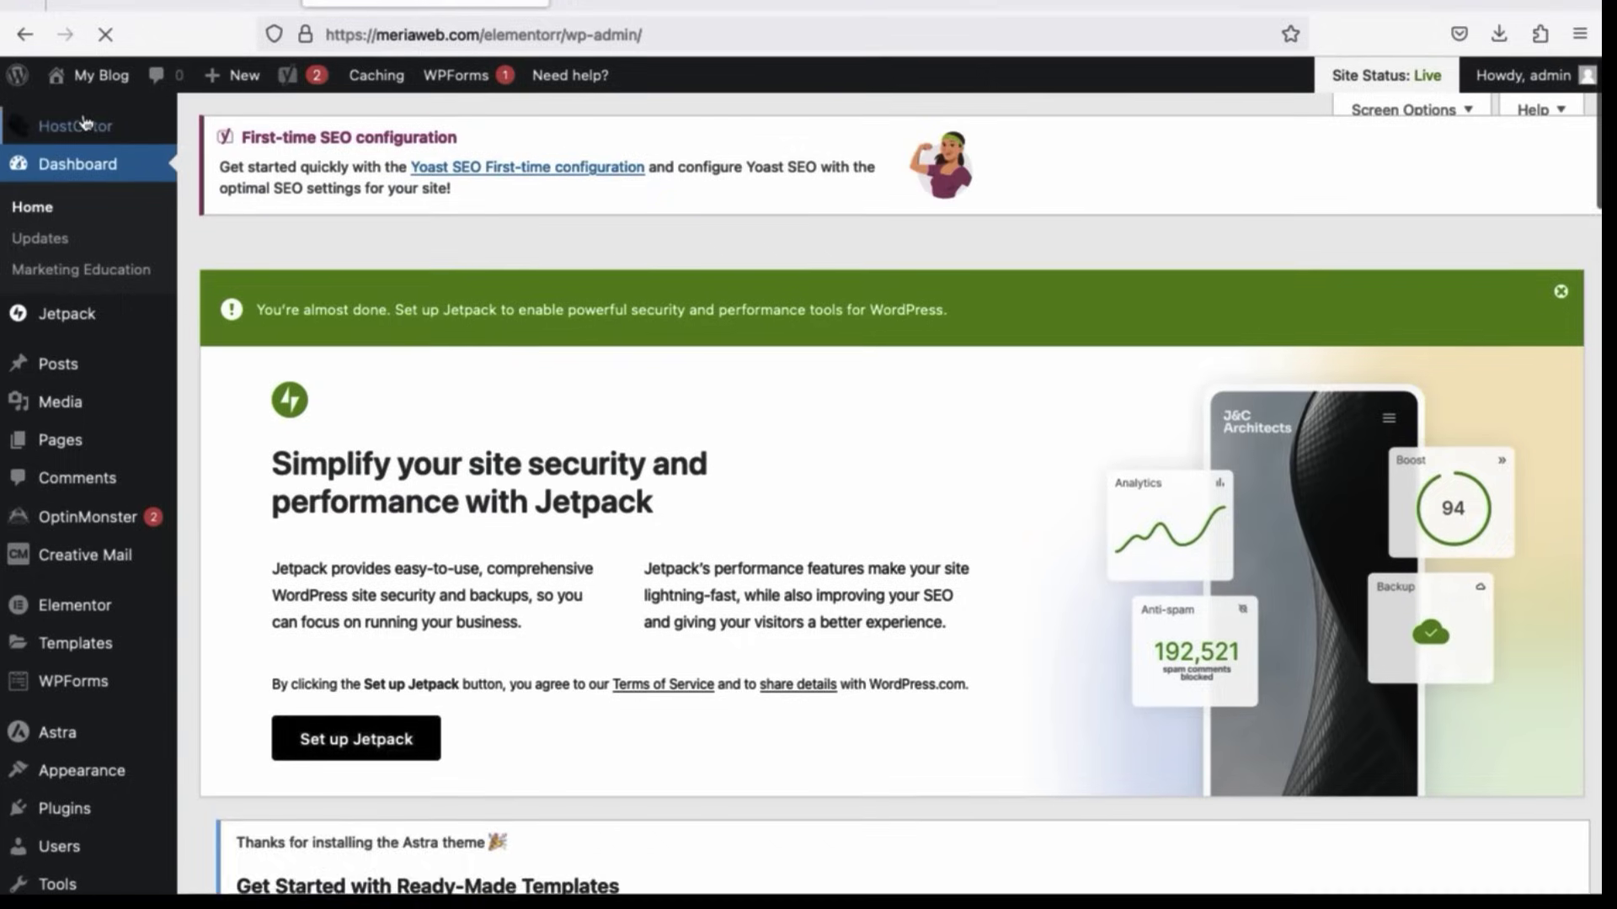
pyautogui.scroll(-2, 180, 665)
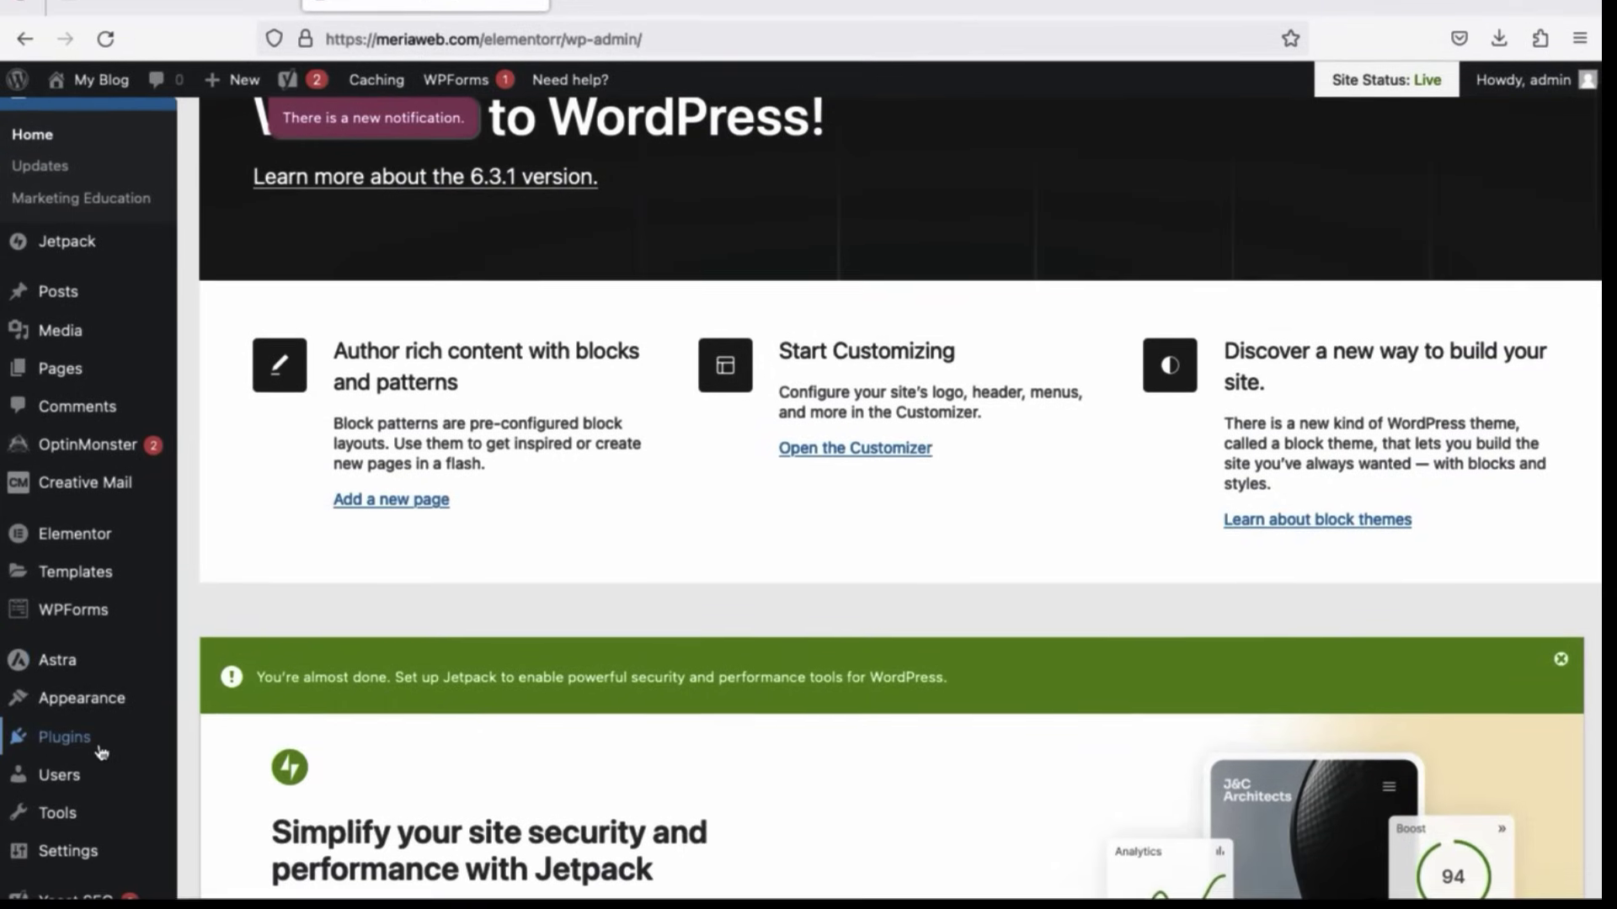
pyautogui.moveTo(102, 737)
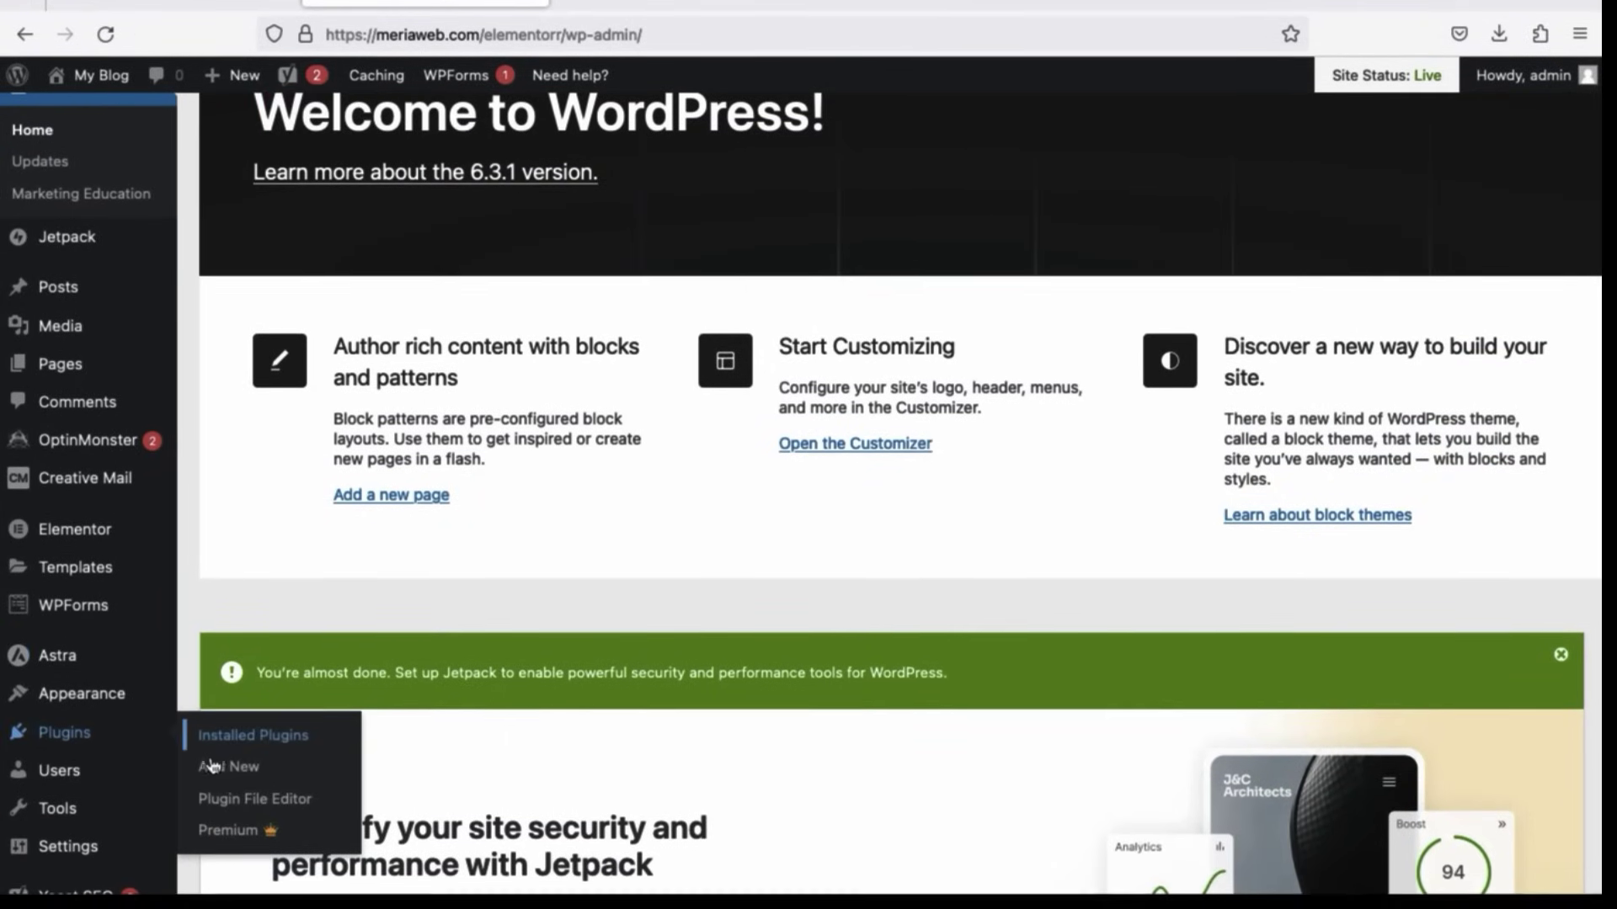
pyautogui.moveTo(150, 772)
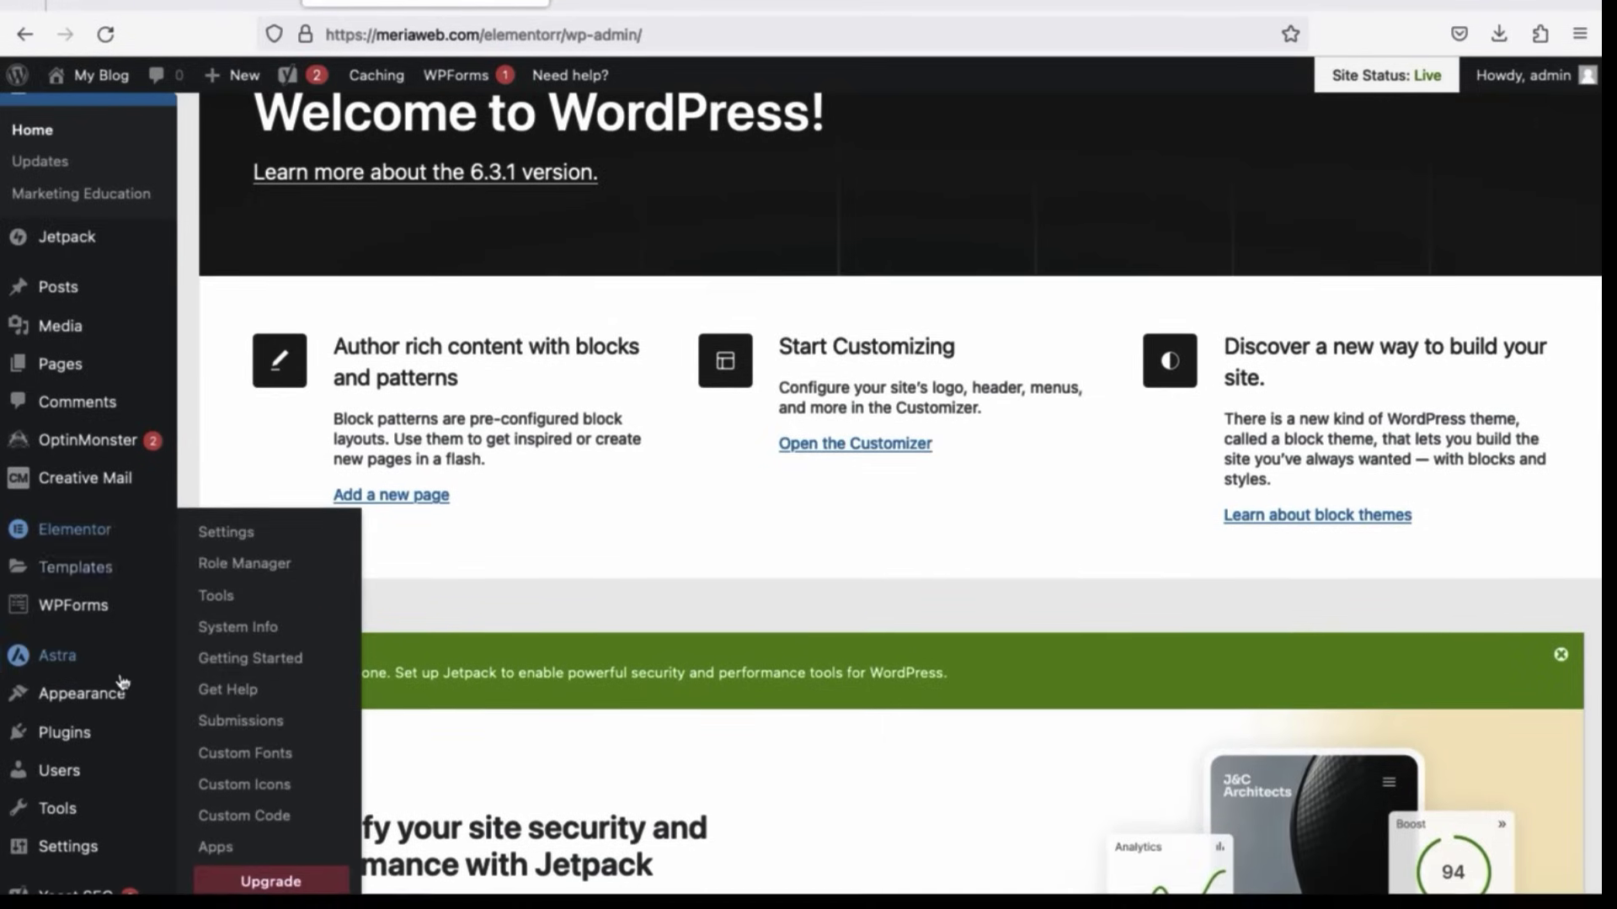
pyautogui.moveTo(123, 710)
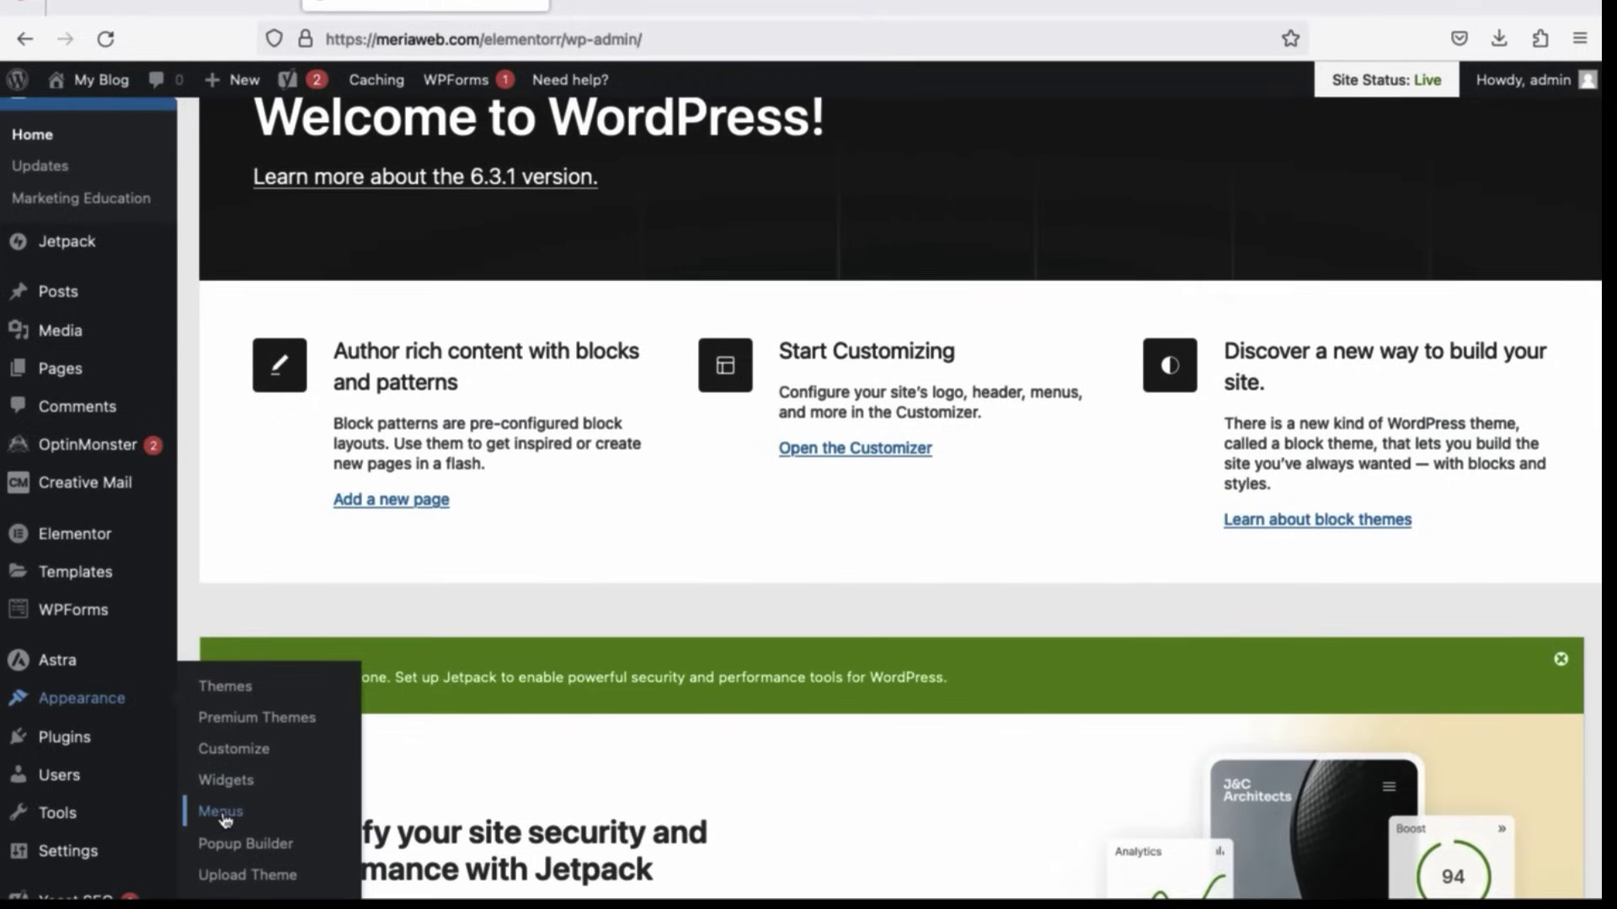
# - Create a navigation menu named "Menu 1" and assign it to the Primary Menu display location
pyautogui.click(221, 800)
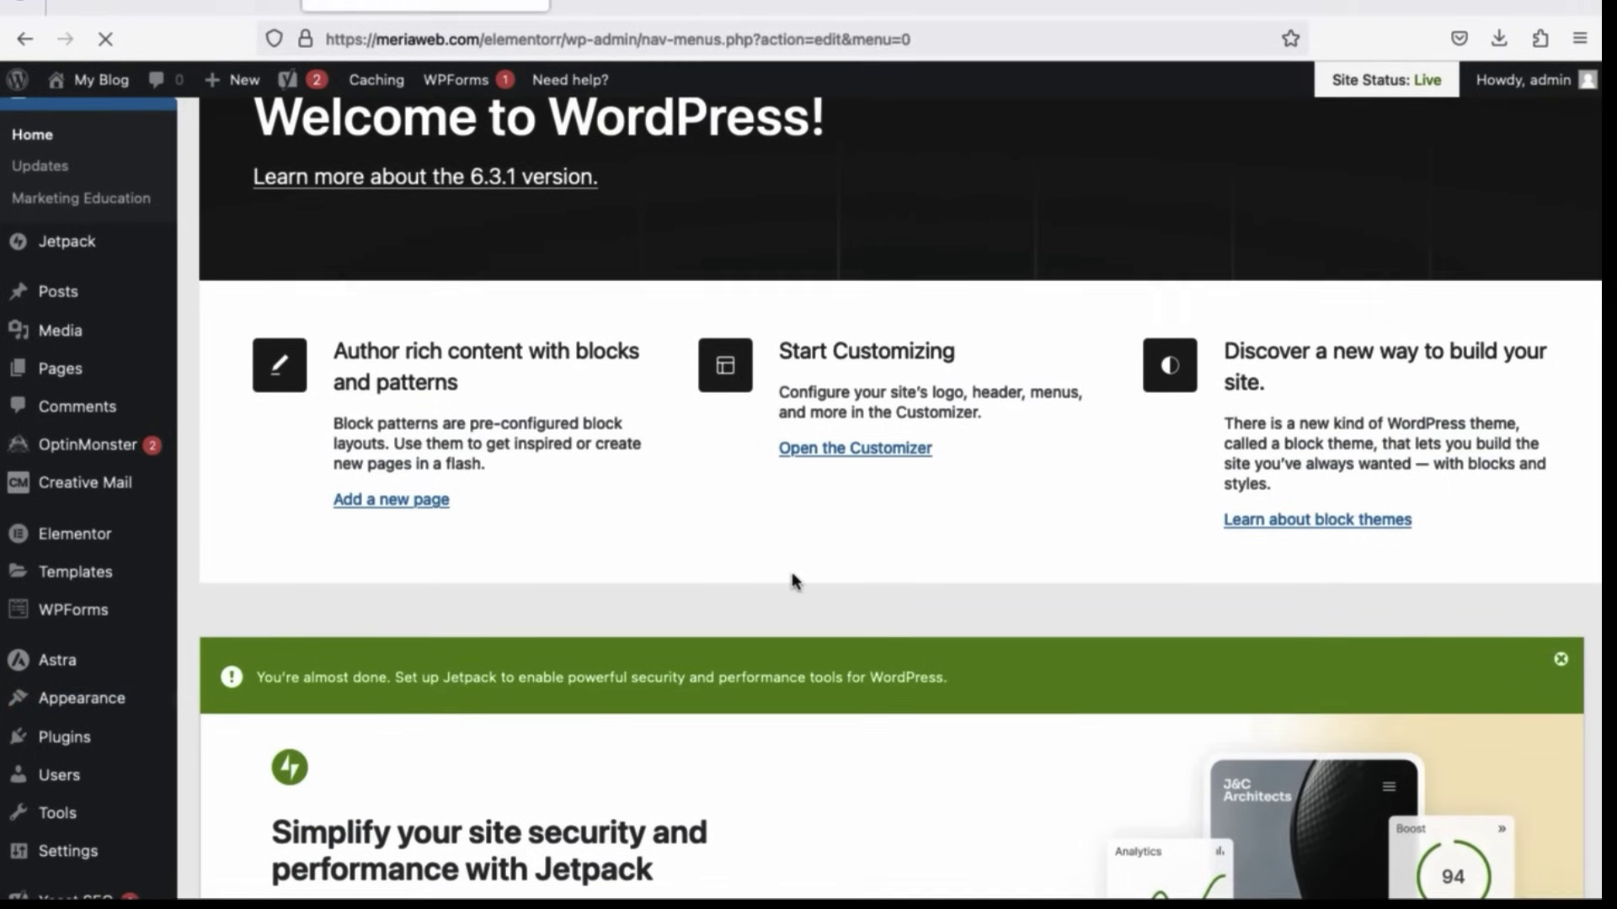
pyautogui.scroll(-5, 880, 596)
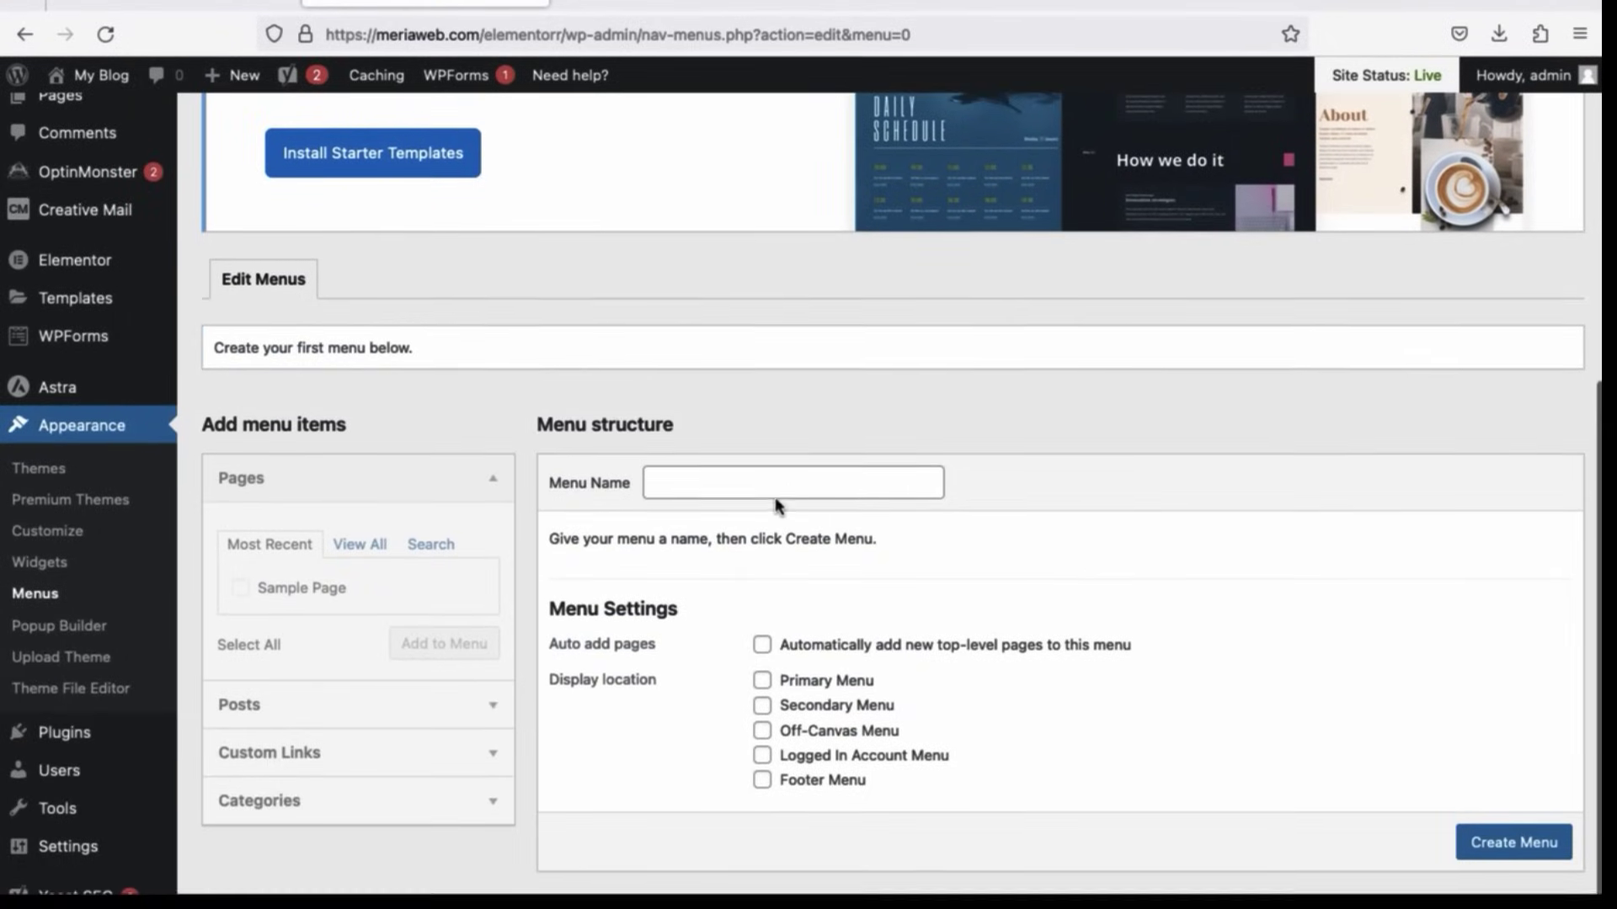
pyautogui.write('Menu 1')
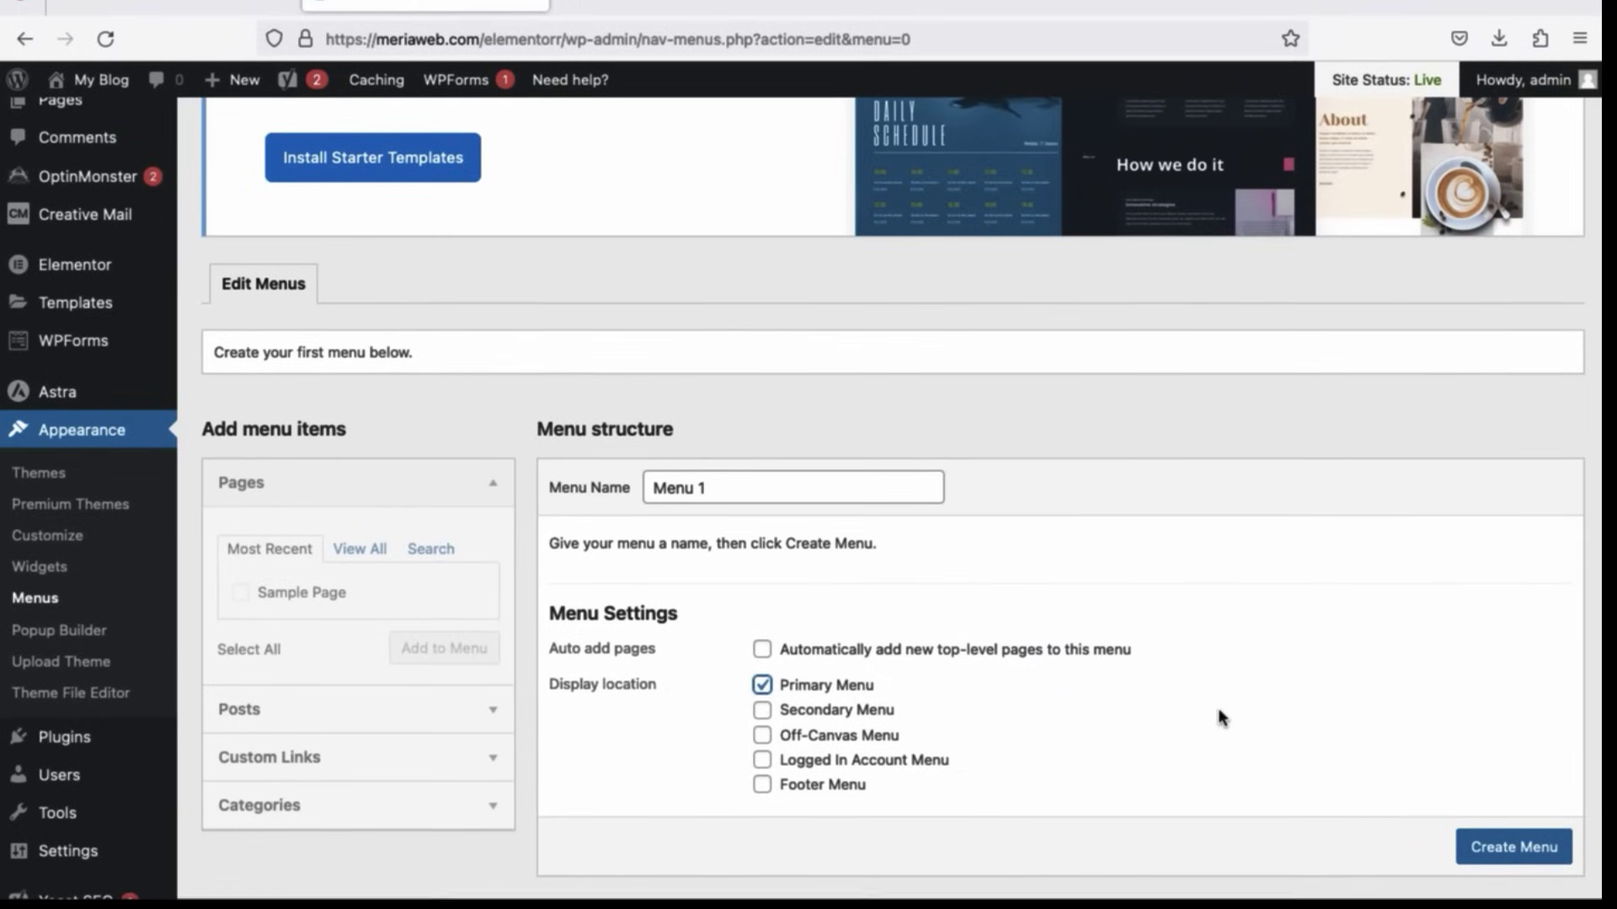
pyautogui.click(1480, 868)
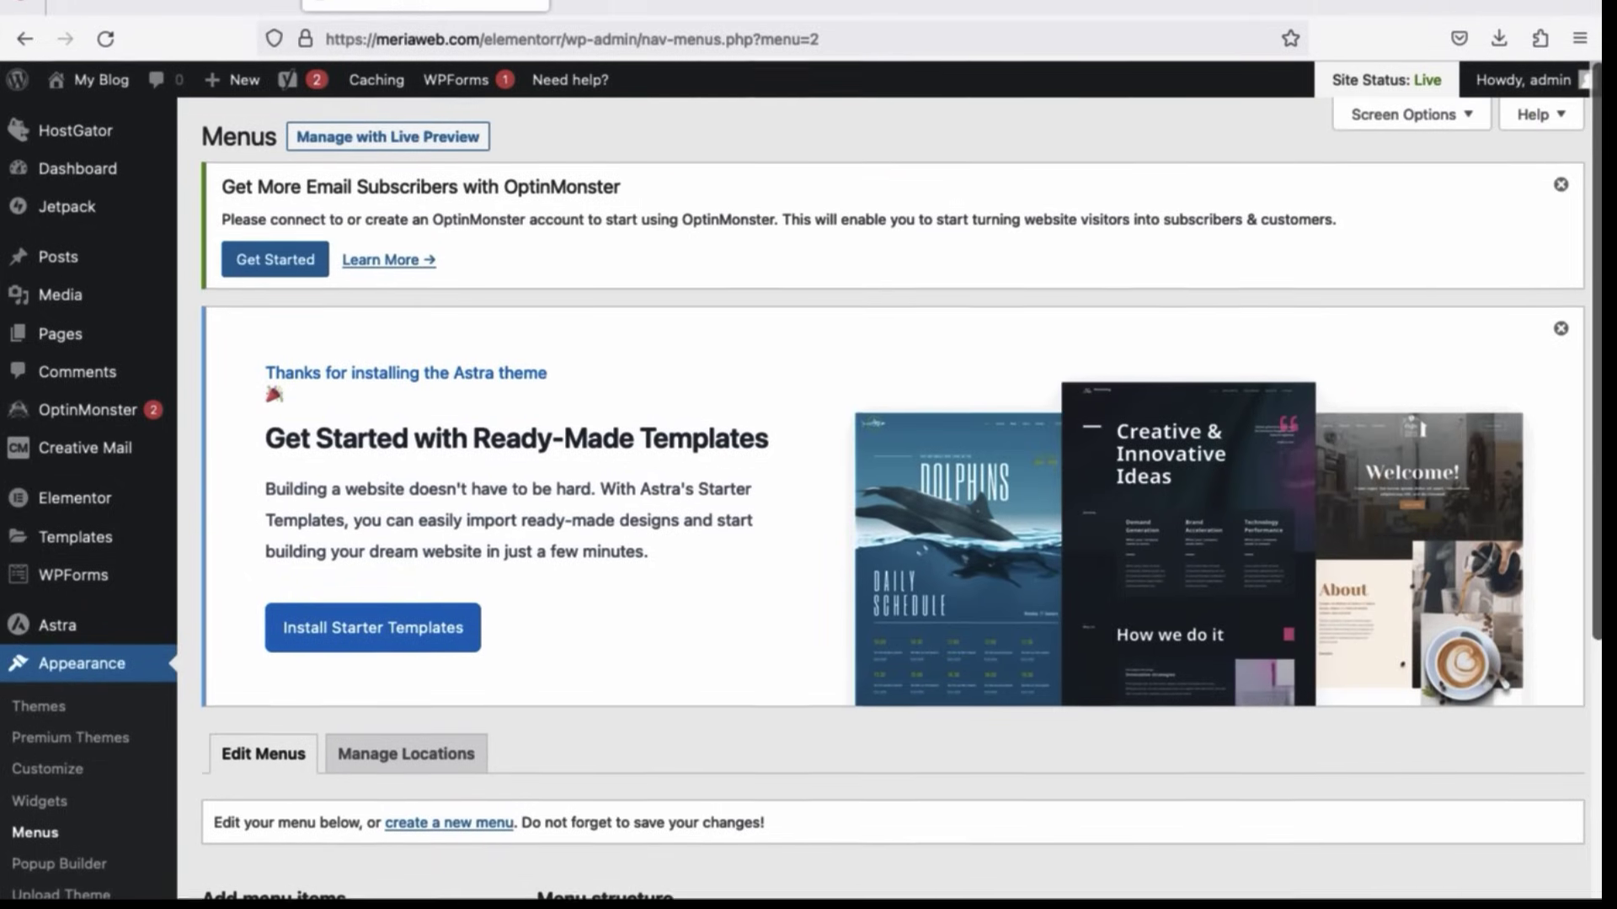
# - Add Sample Page to Menu 1, change its navigation label to "Homepage" and save the menu
pyautogui.scroll(-6, 1587, 618)
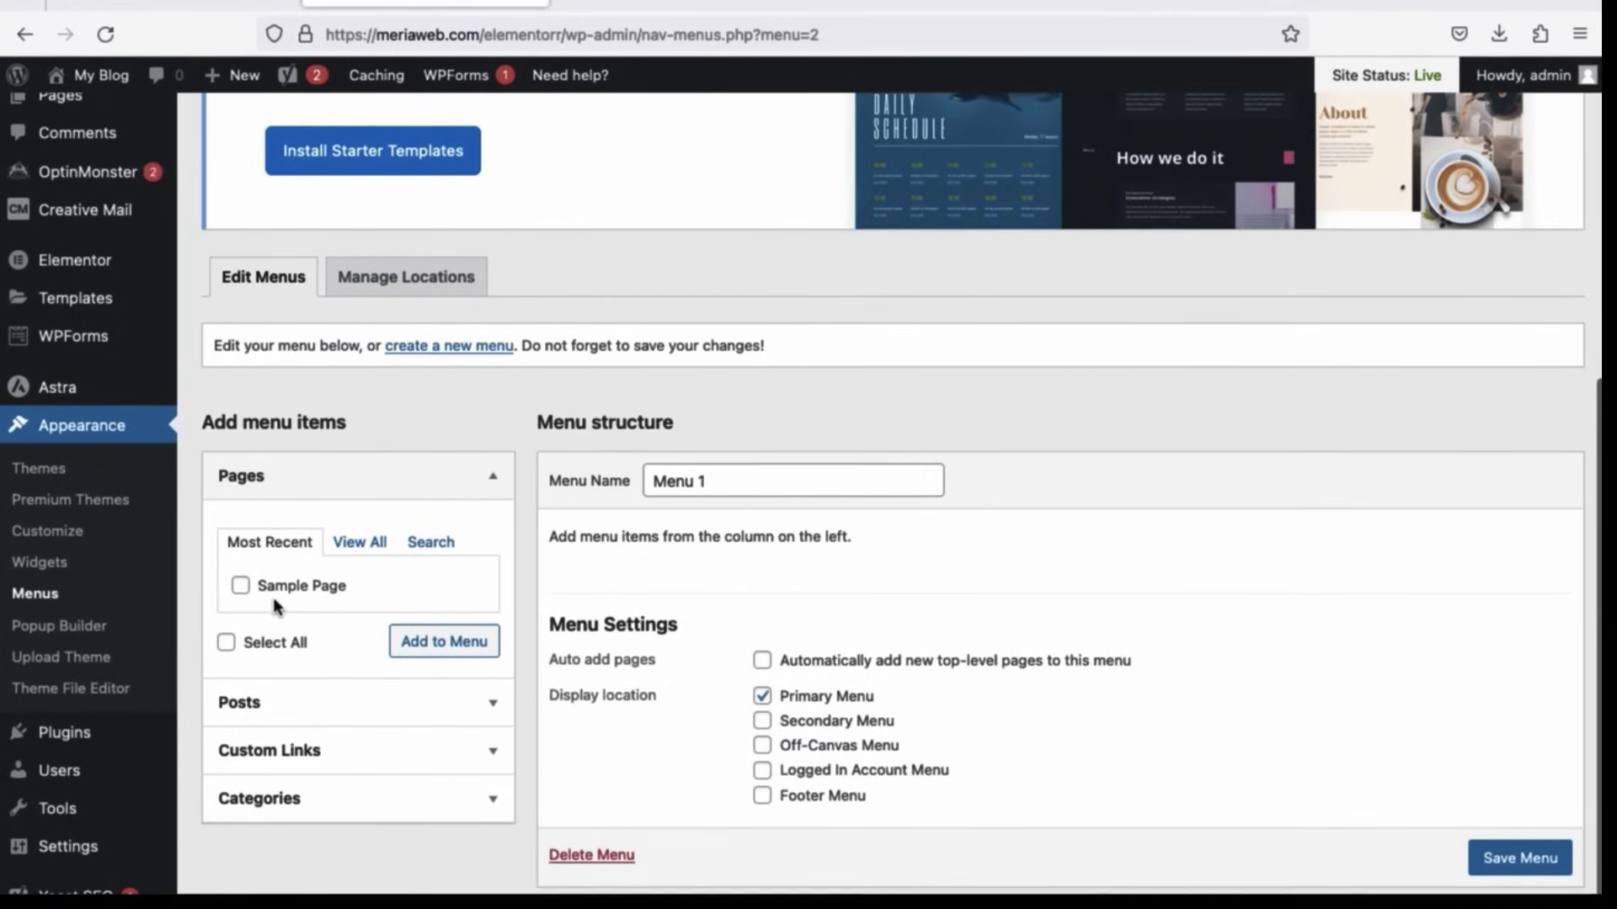
pyautogui.click(241, 581)
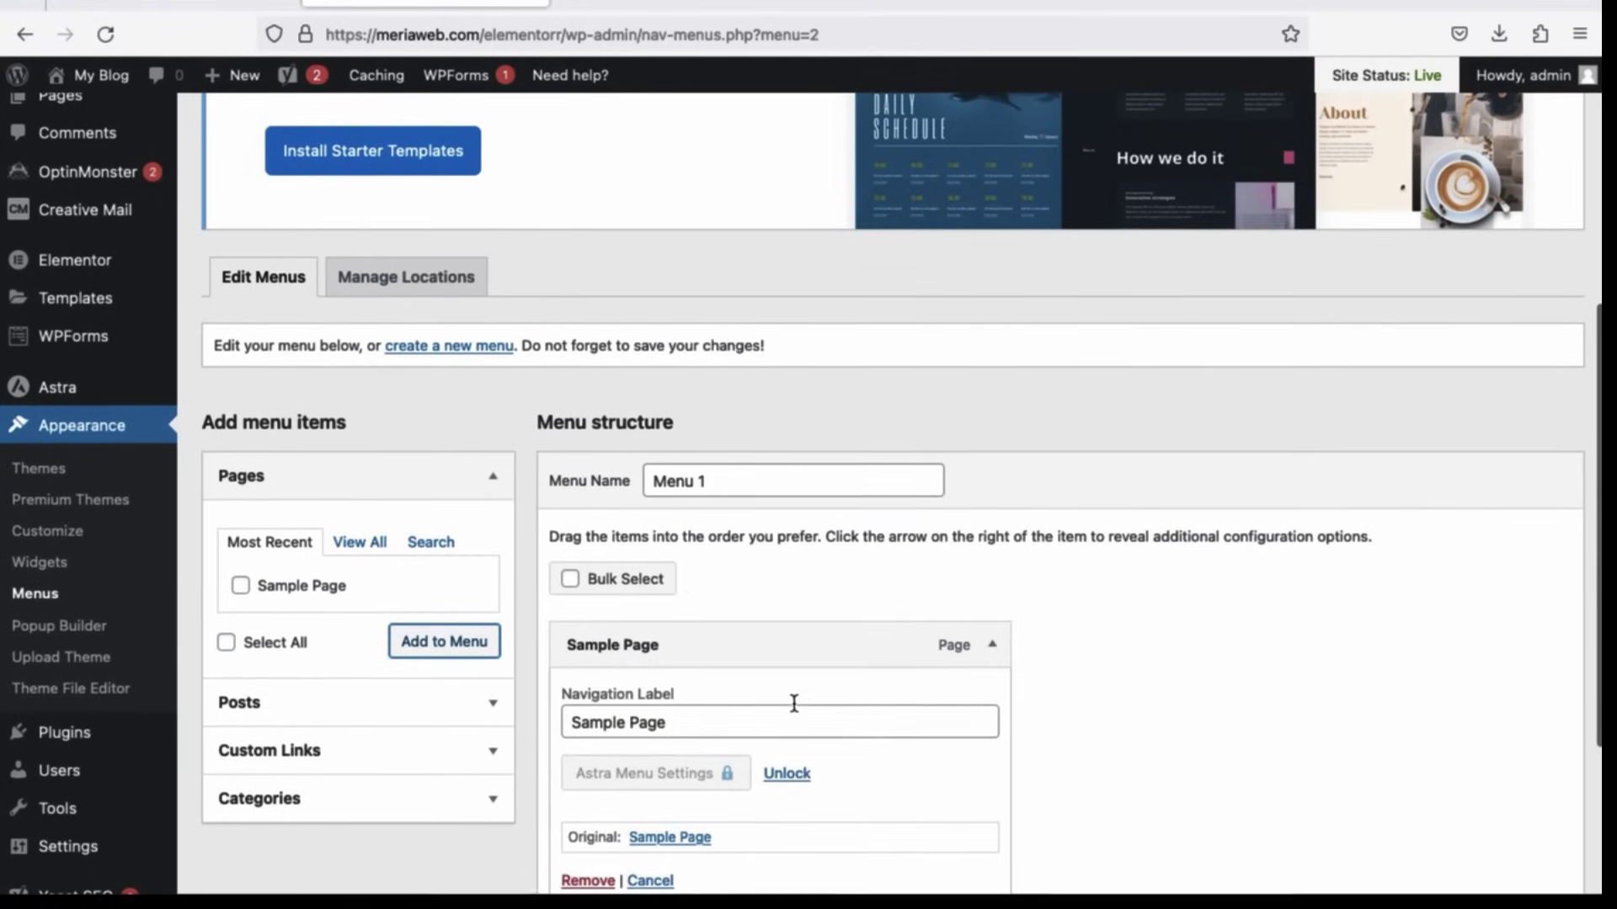
pyautogui.click(773, 738)
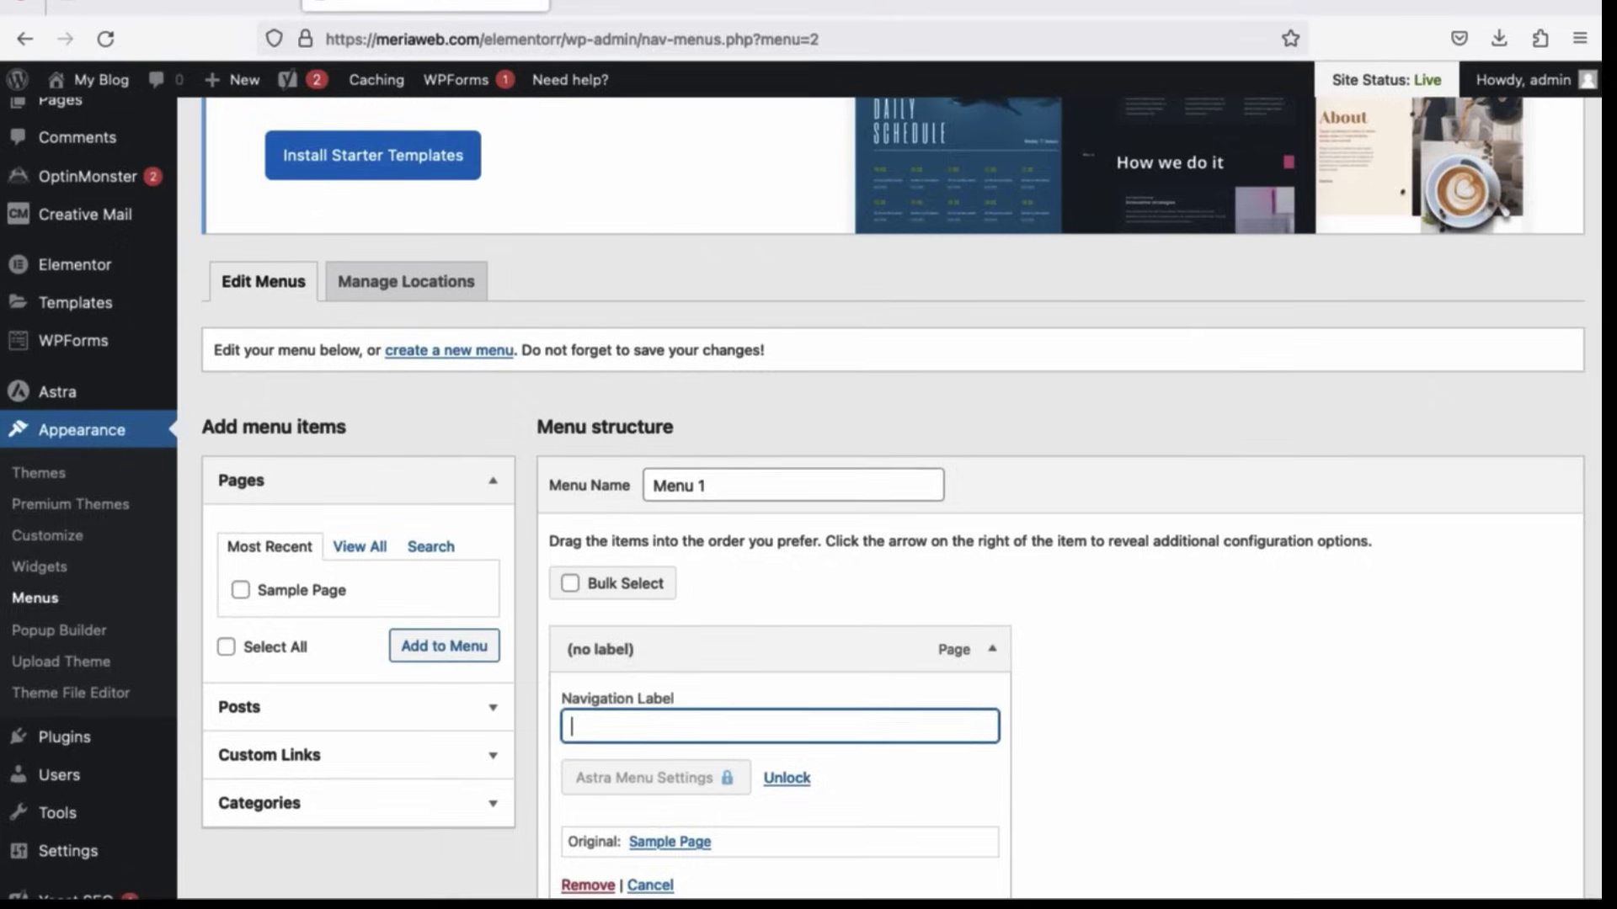
pyautogui.write('Homepage')
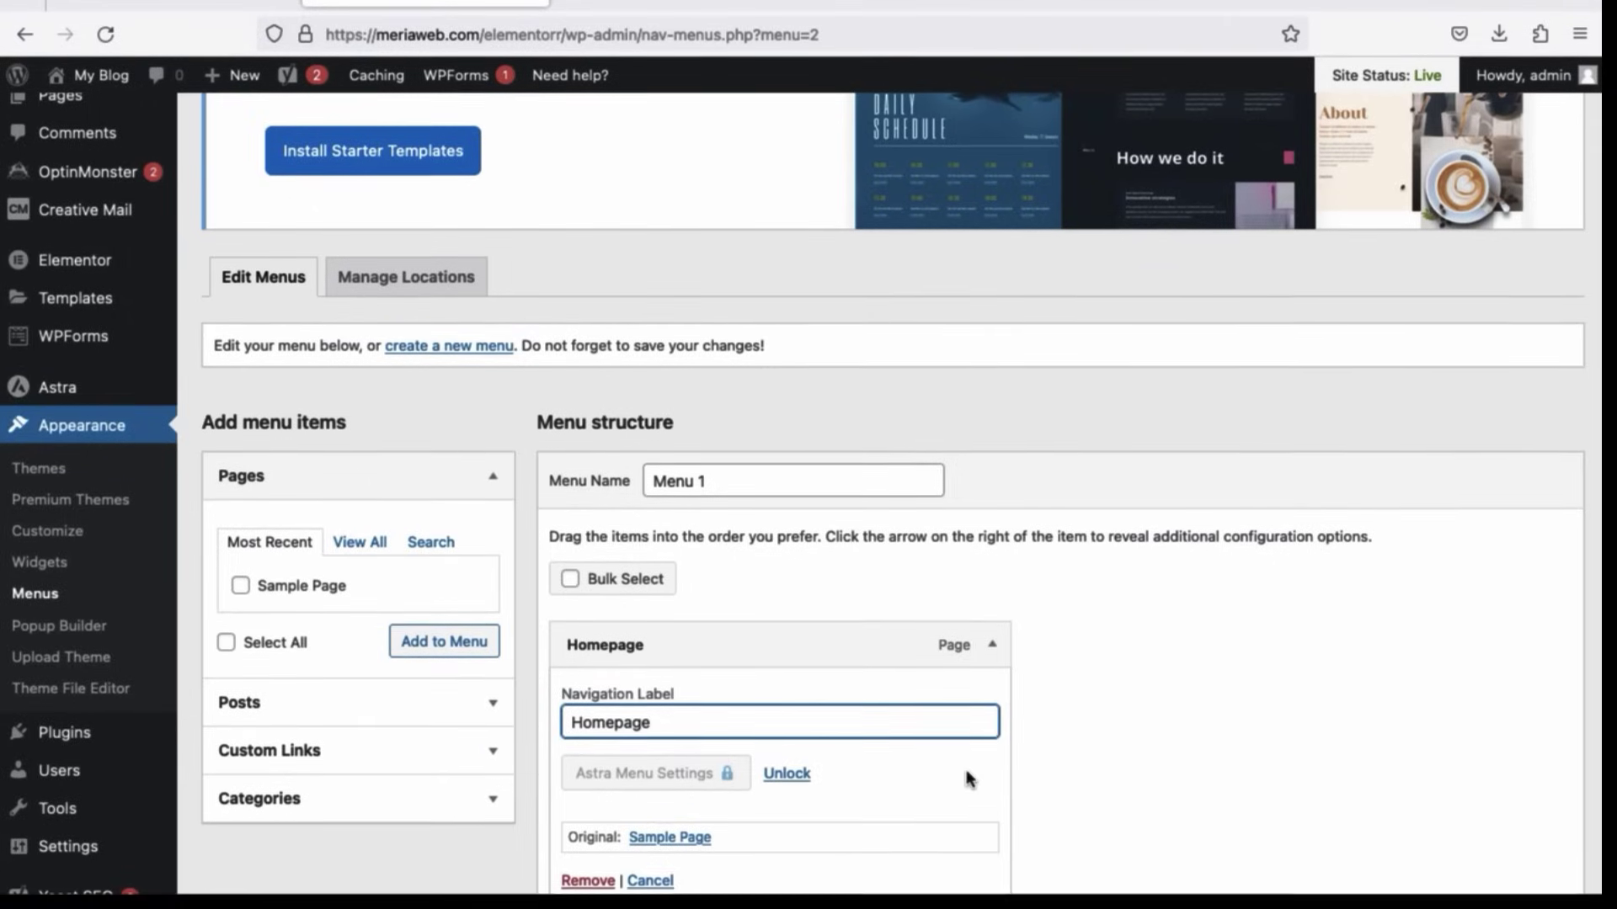
pyautogui.scroll(-2, 1437, 859)
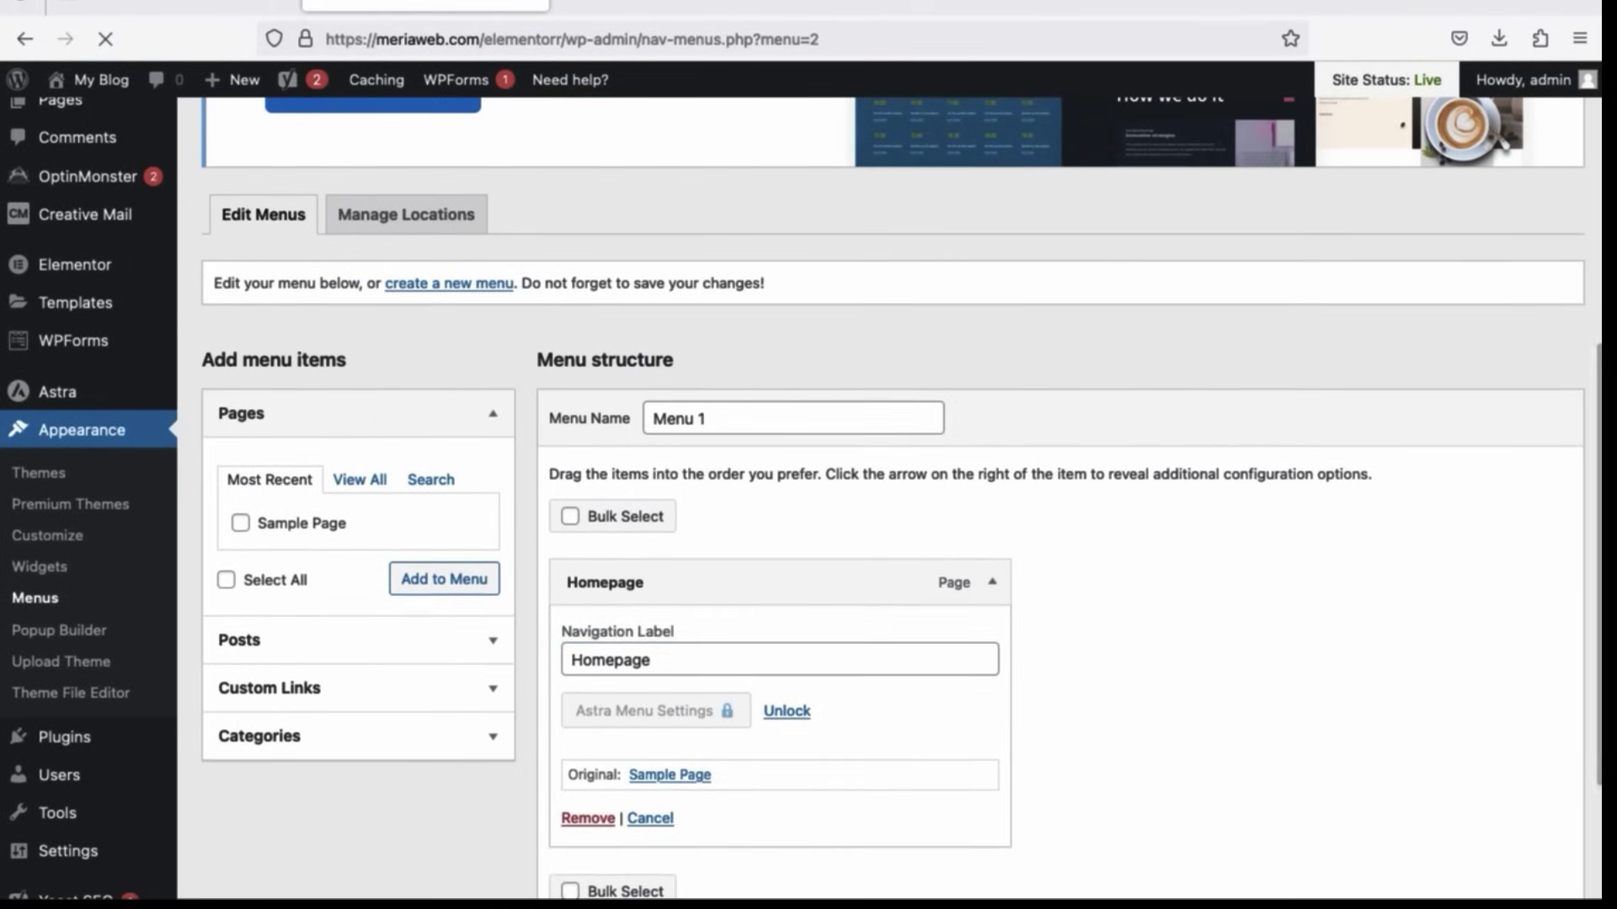
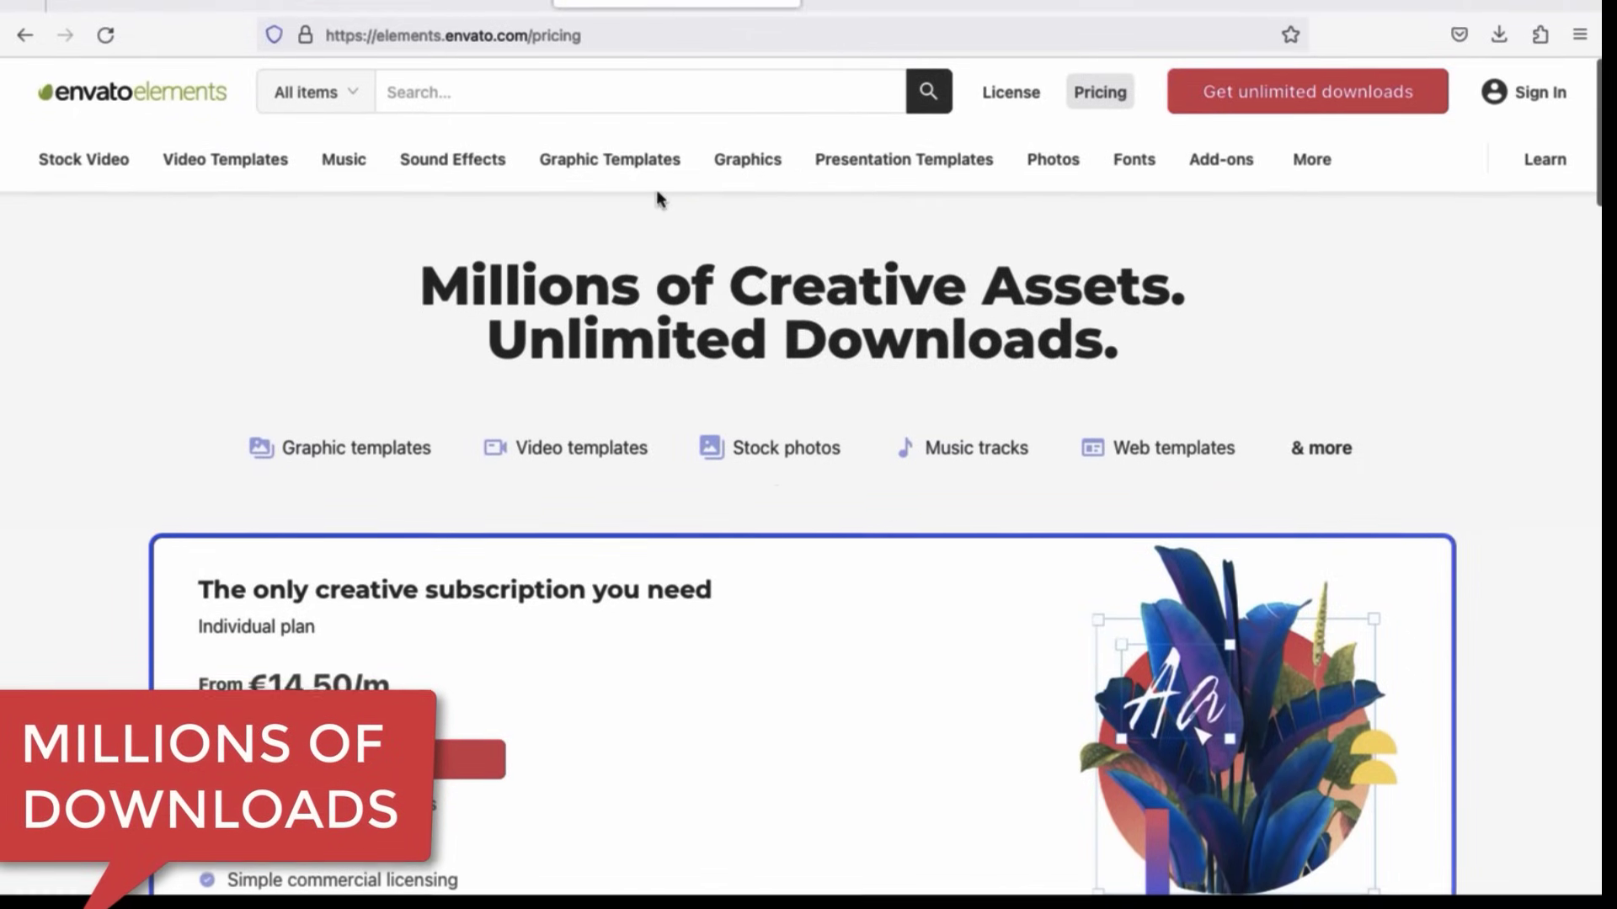
# - On the Envato Elements pricing page, limit the search to WordPress items and search for "Template kits"
pyautogui.scroll(-3, 882, 627)
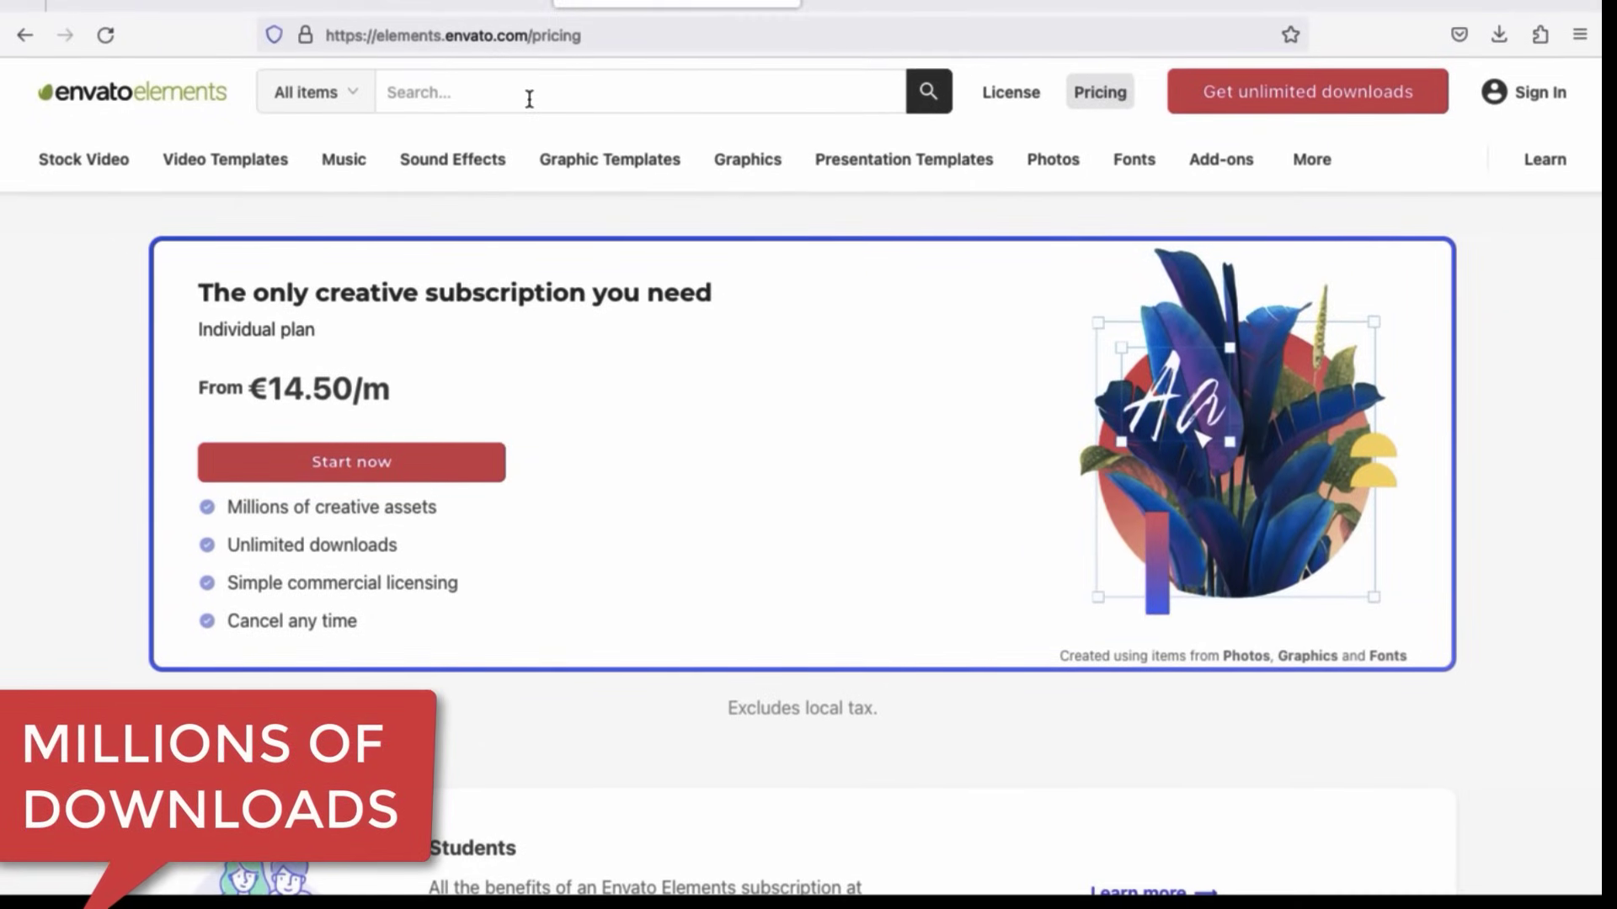
pyautogui.click(337, 117)
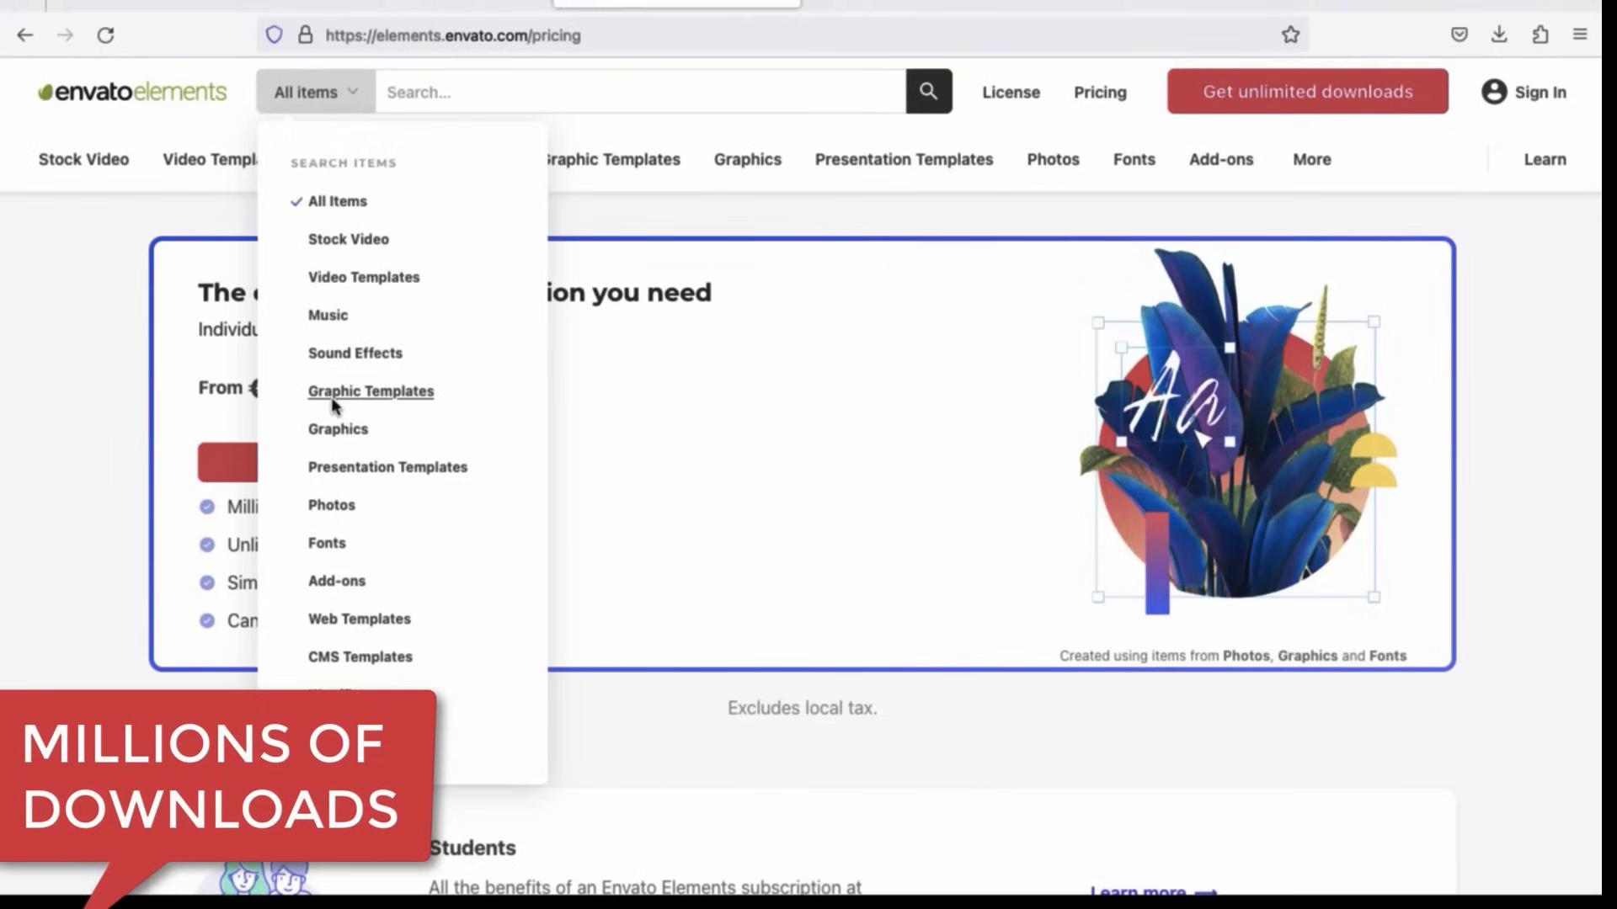
pyautogui.click(362, 706)
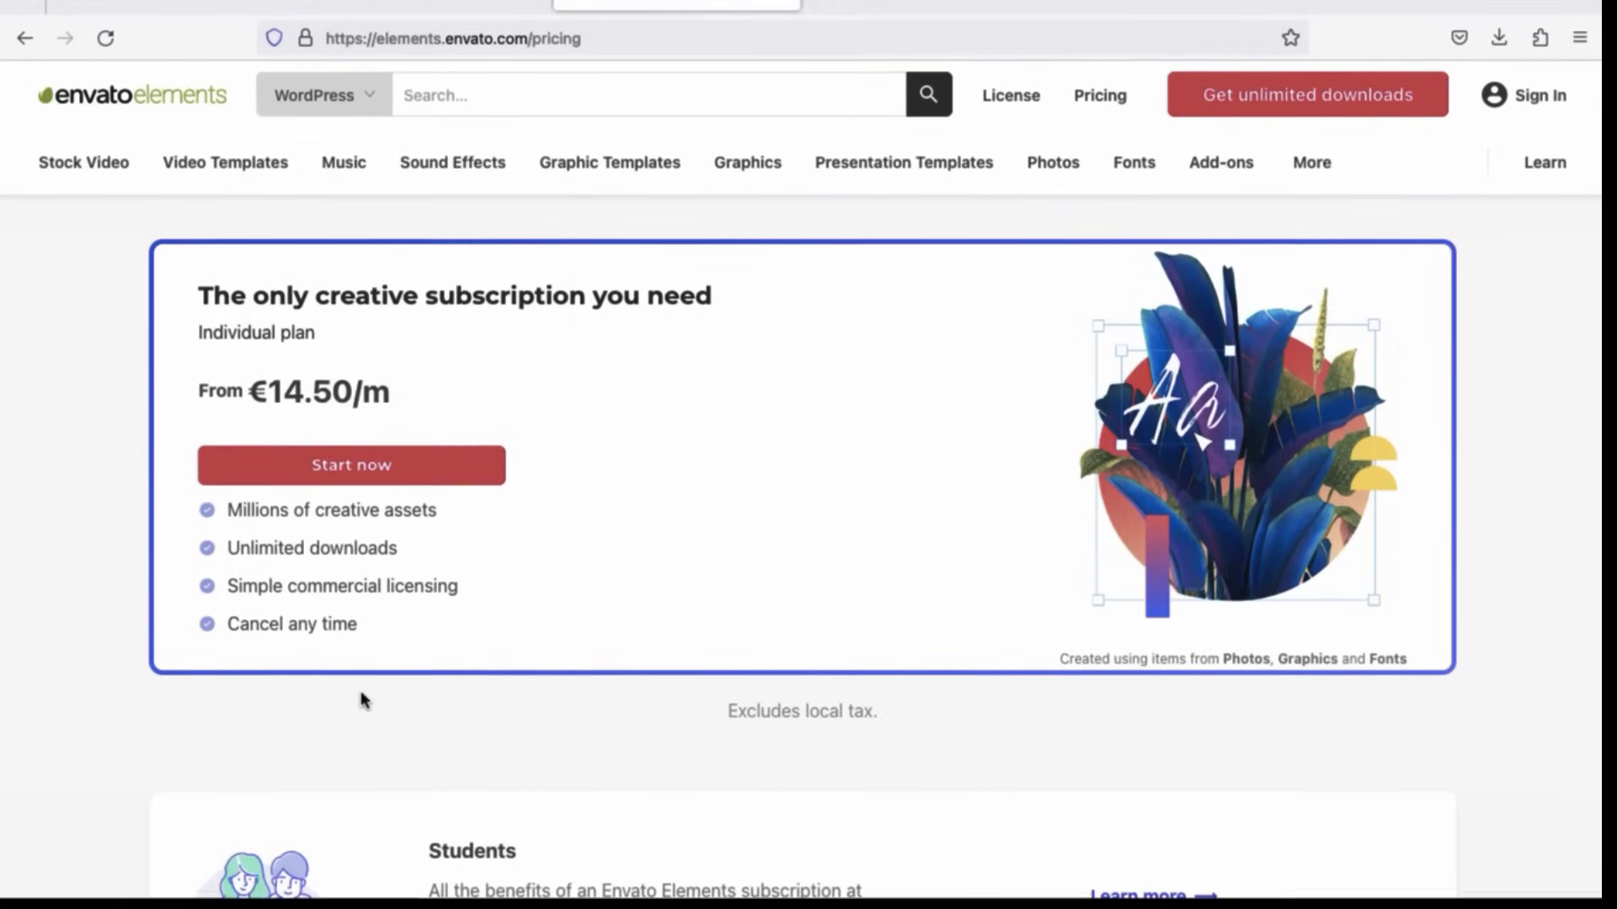
pyautogui.click(565, 117)
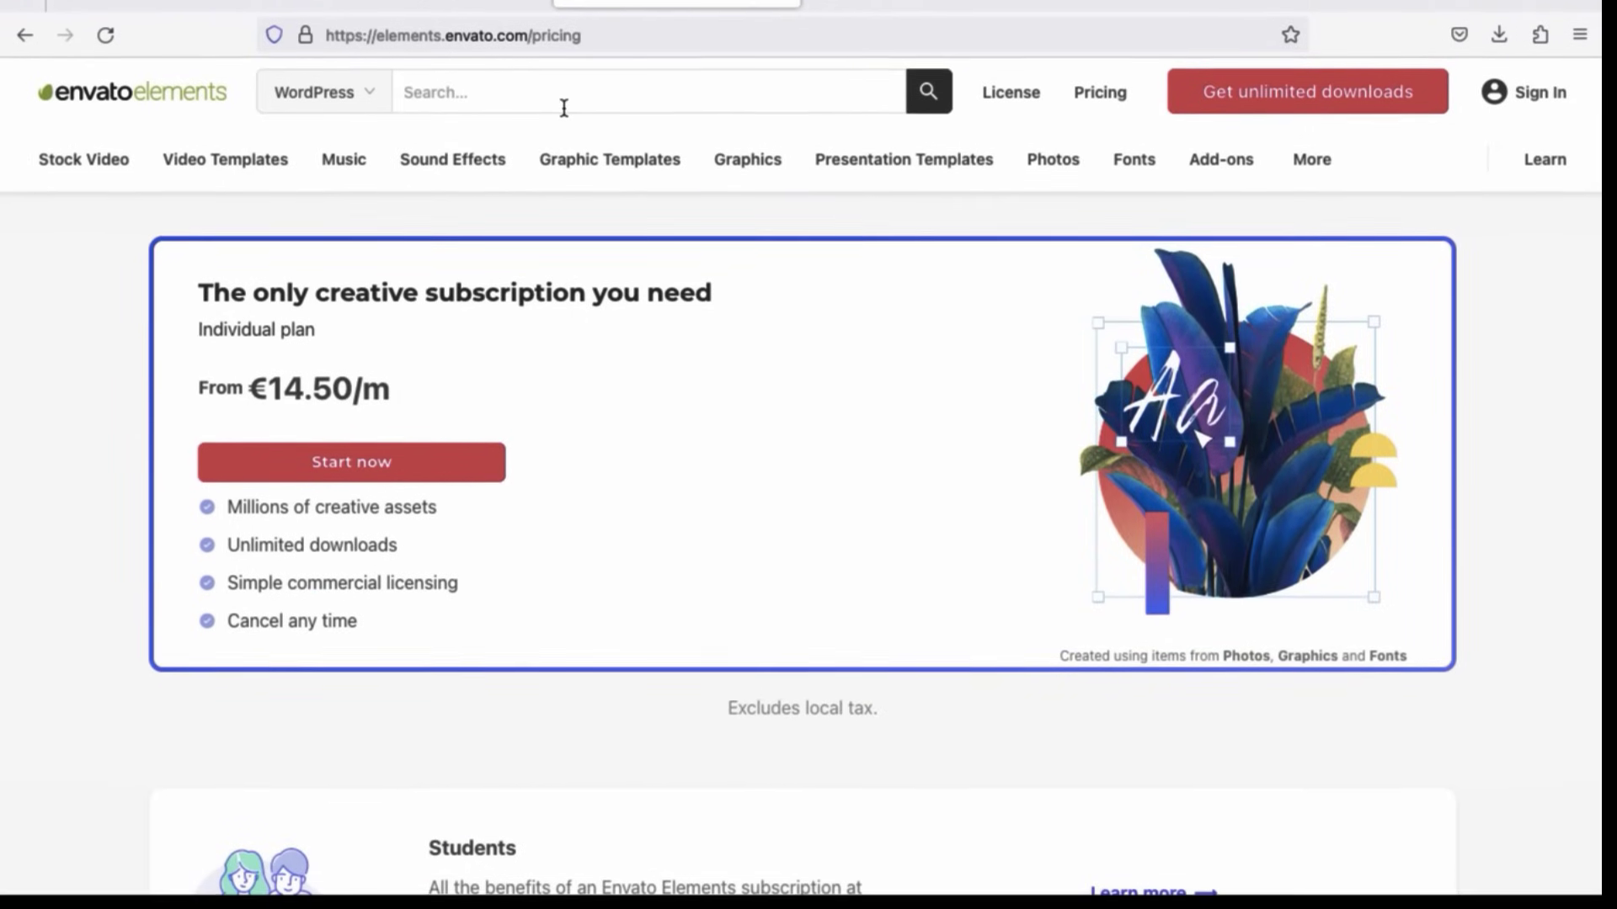
pyautogui.write('Template kits')
pyautogui.press('Return')
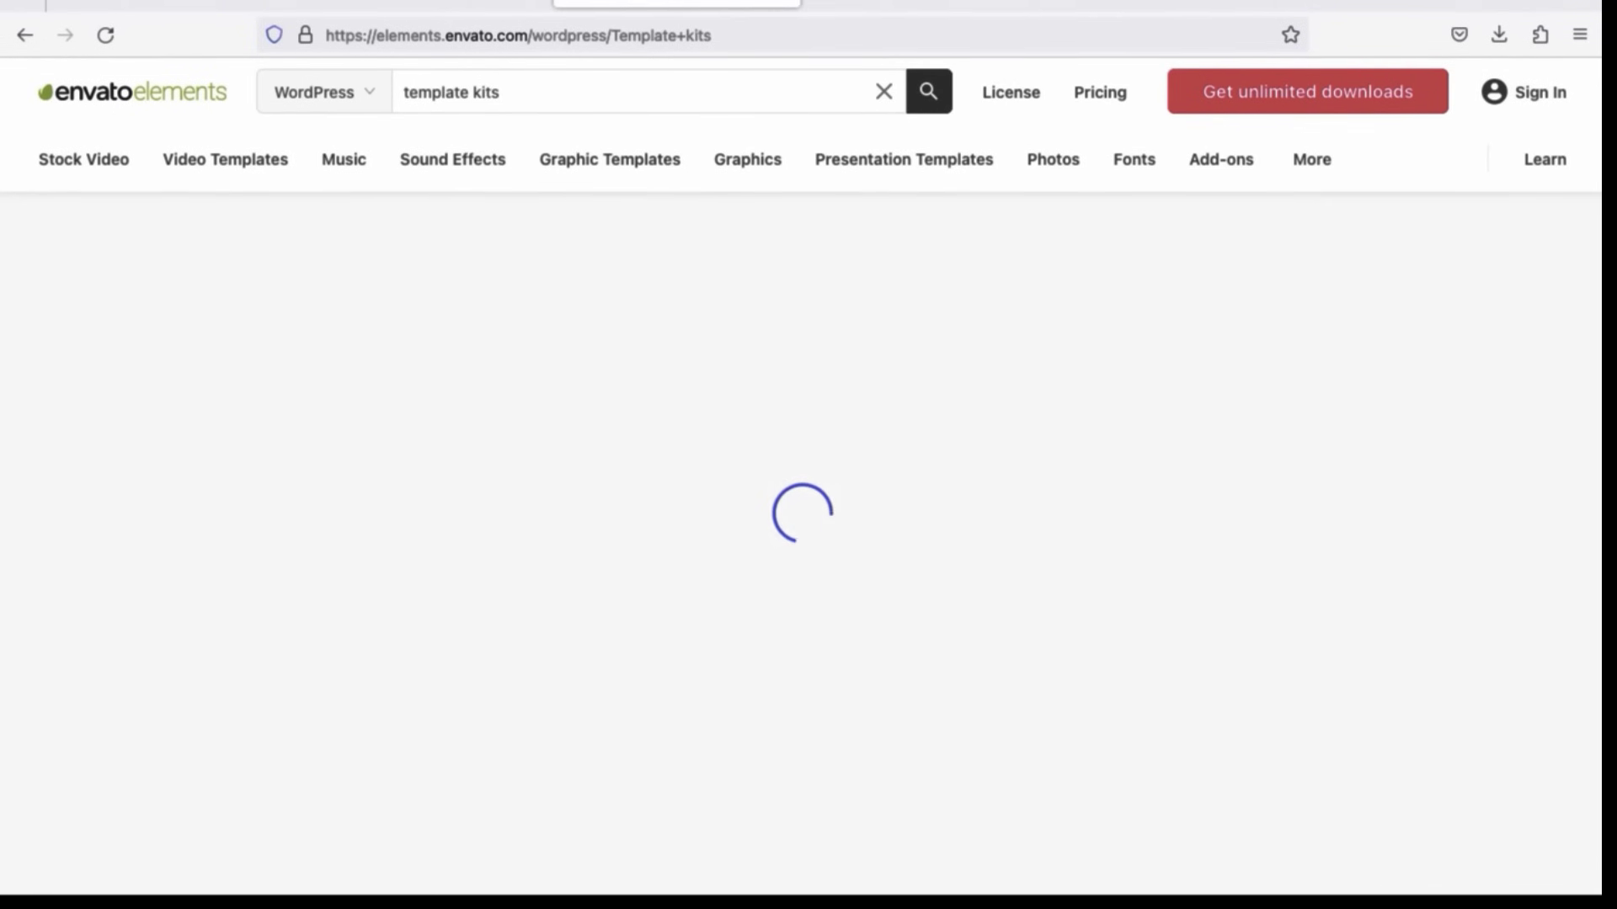
# - Browse the WordPress template kit results on Envato Elements to examine the available designs
pyautogui.scroll(-1, 808, 506)
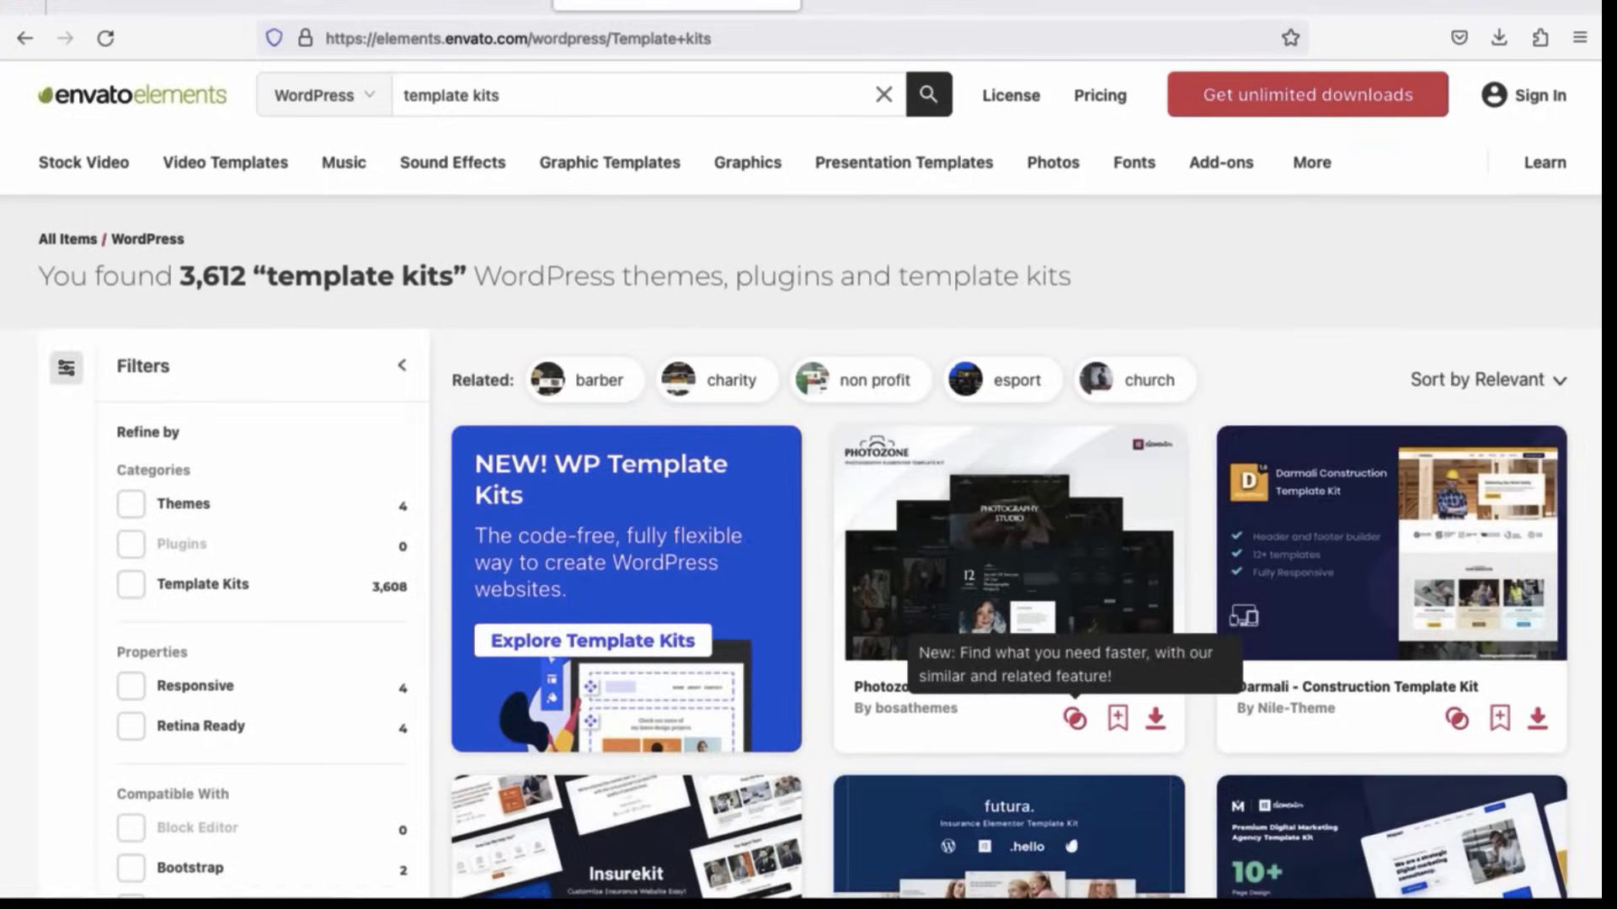
pyautogui.scroll(-3, 1245, 418)
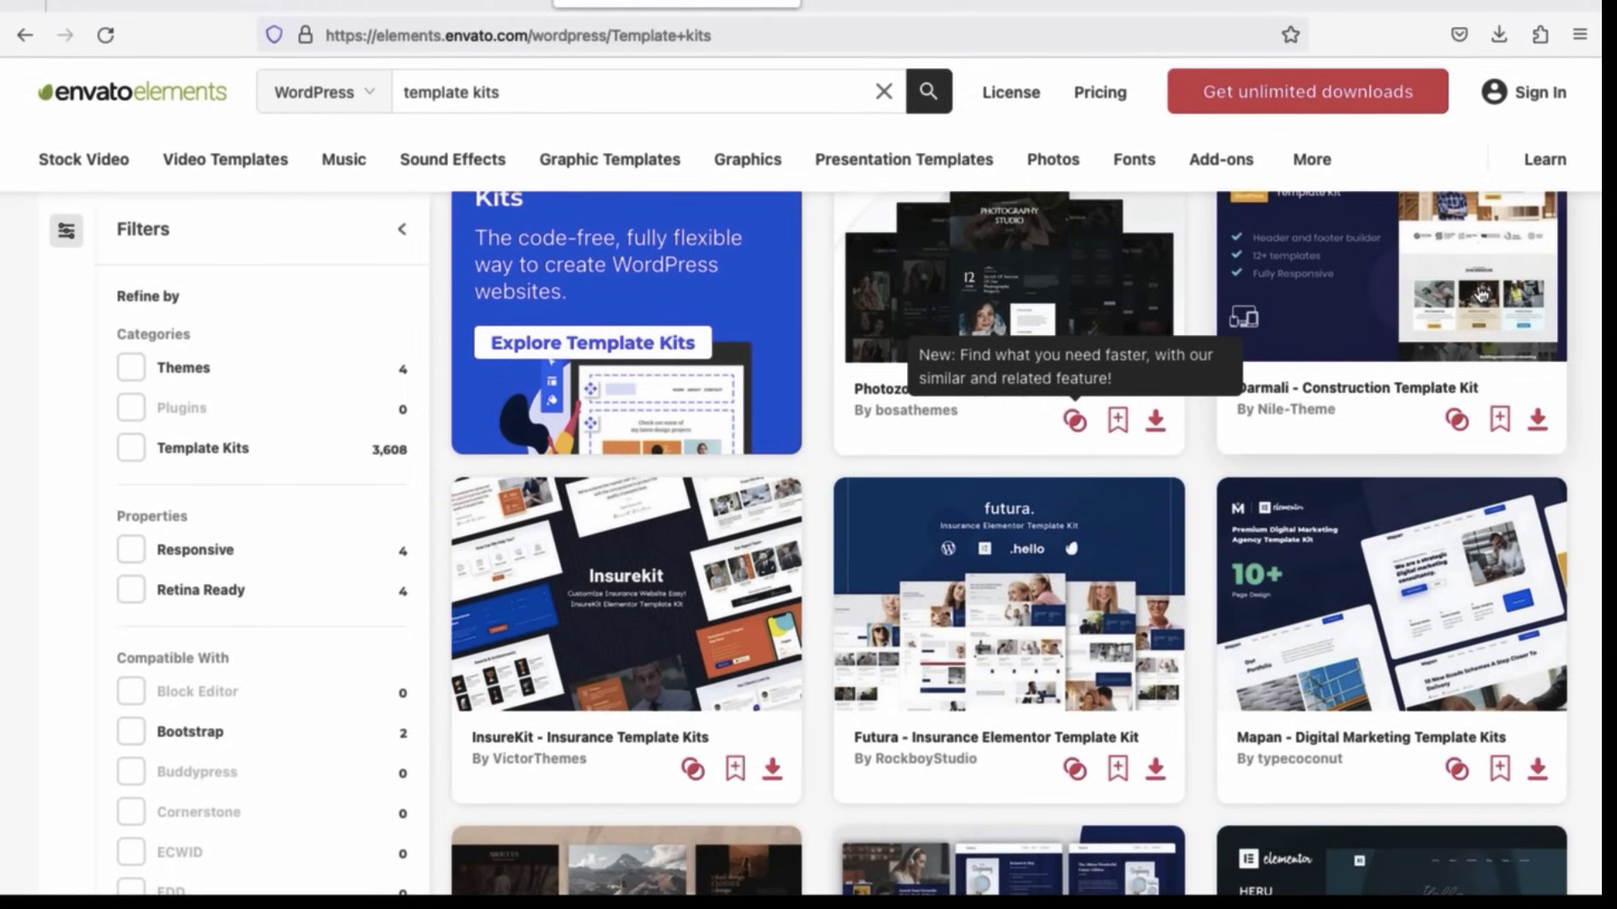
pyautogui.scroll(-2, 1465, 282)
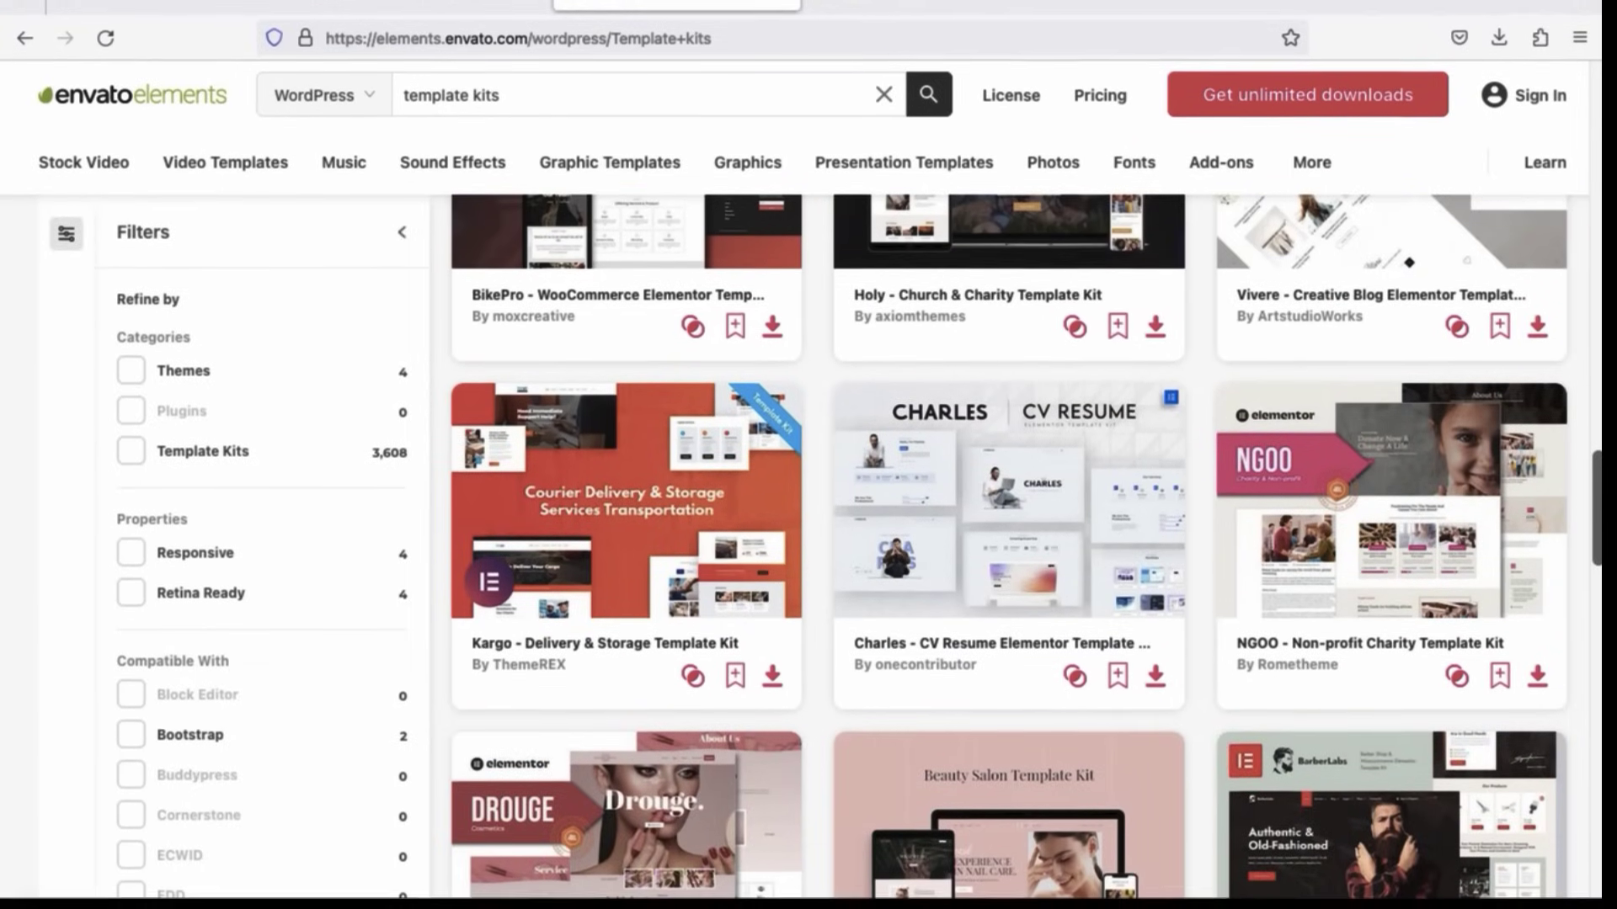
pyautogui.scroll(-4, 1009, 548)
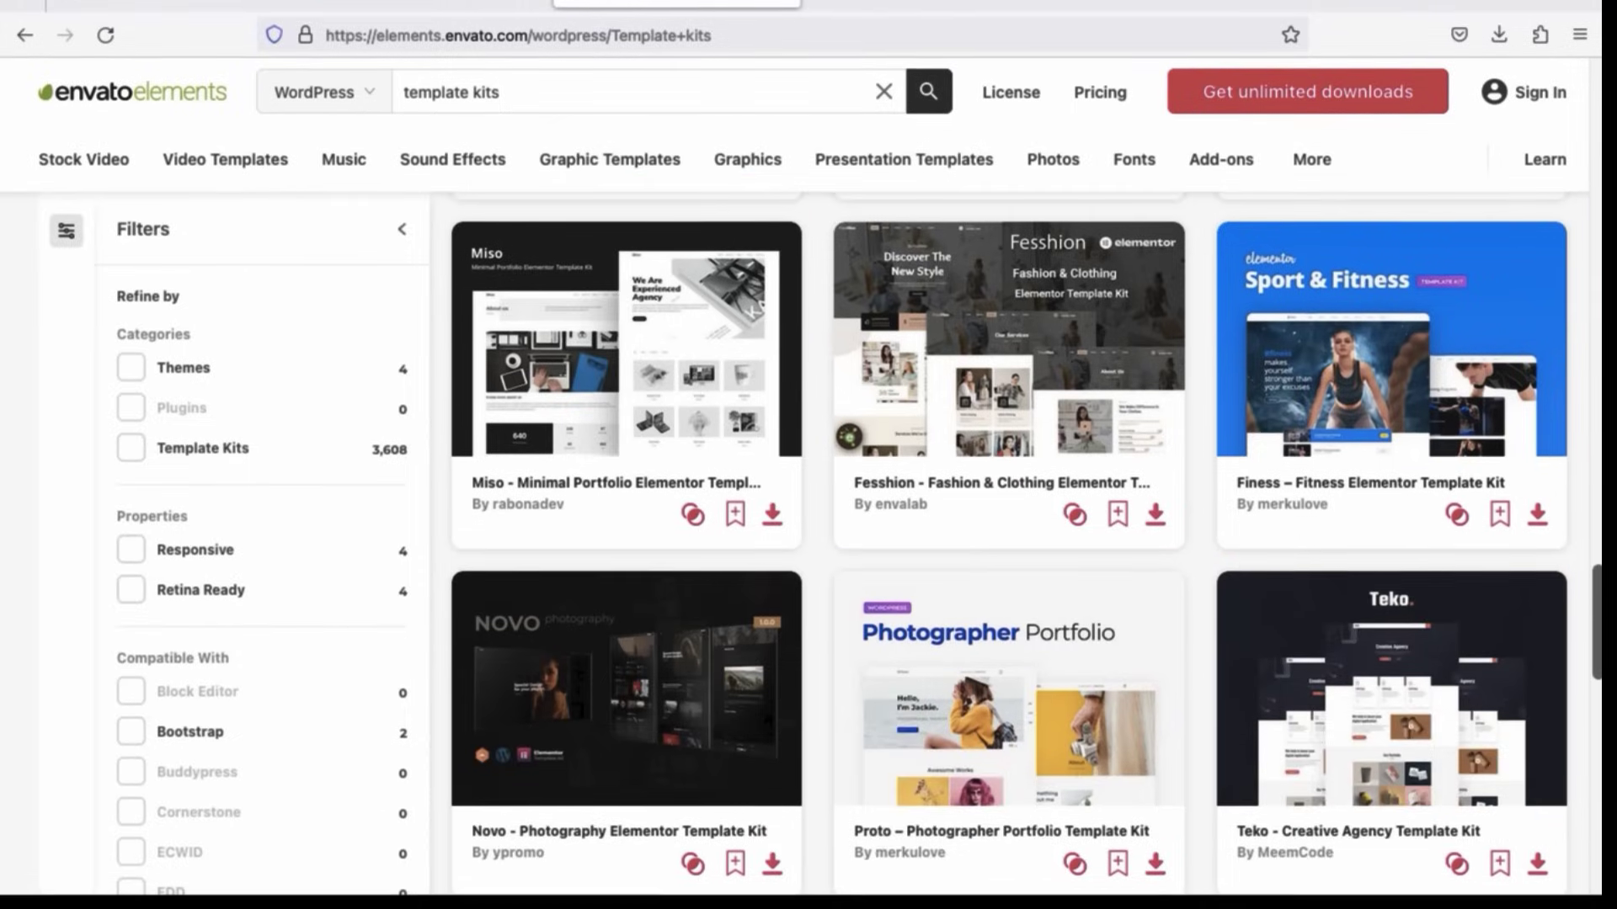
pyautogui.scroll(-4, 1009, 548)
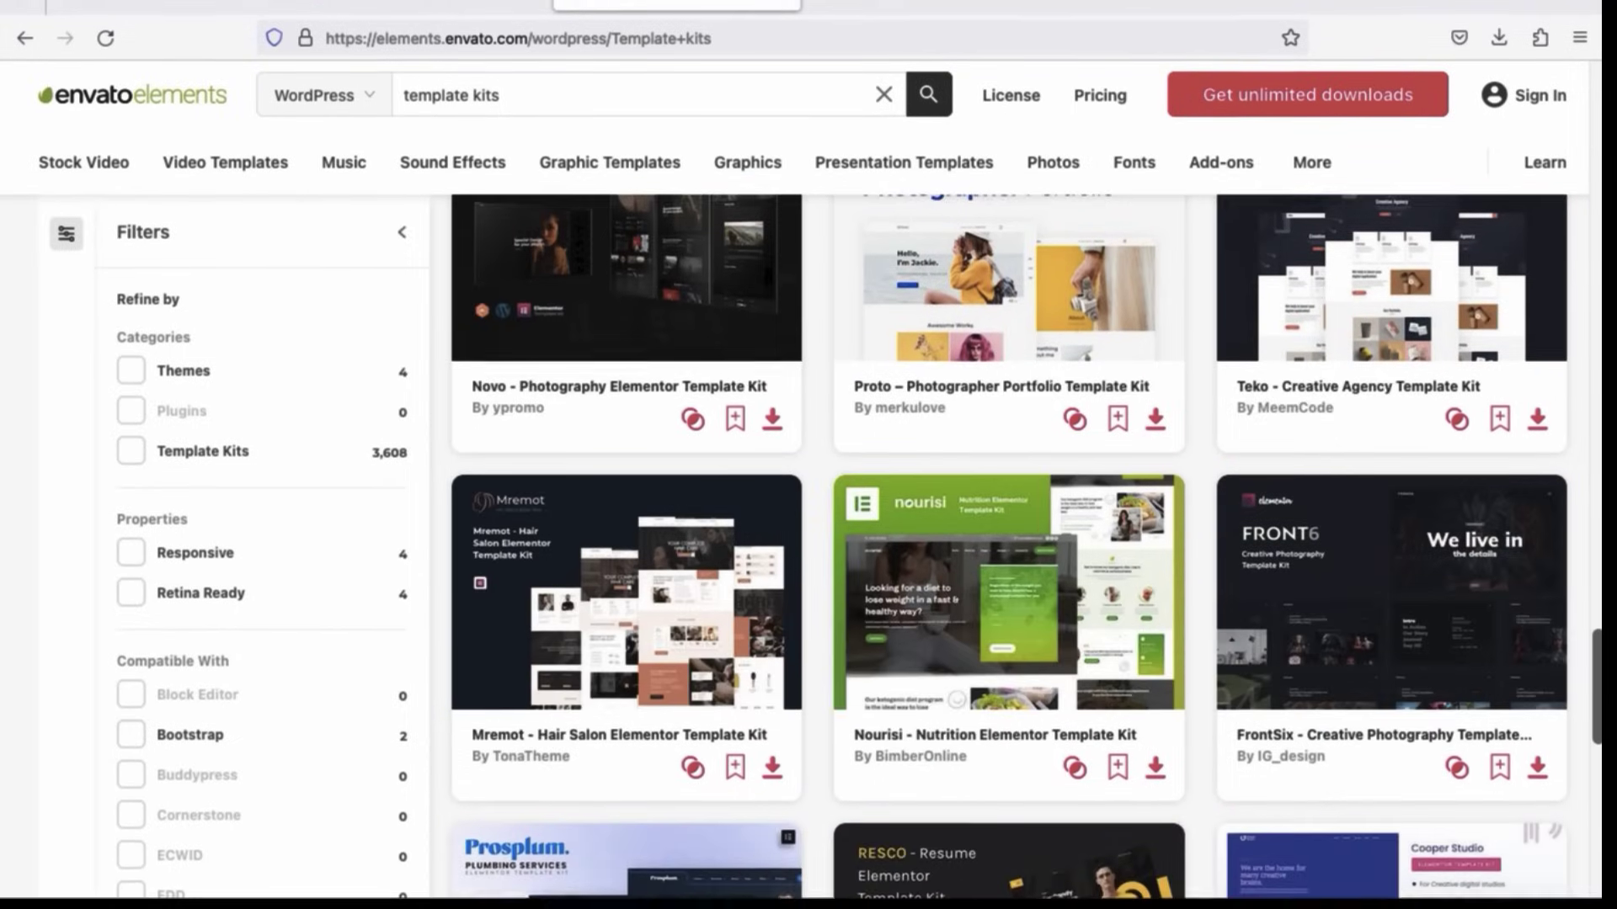
pyautogui.scroll(-5, 1009, 548)
pyautogui.scroll(-5, 1009, 547)
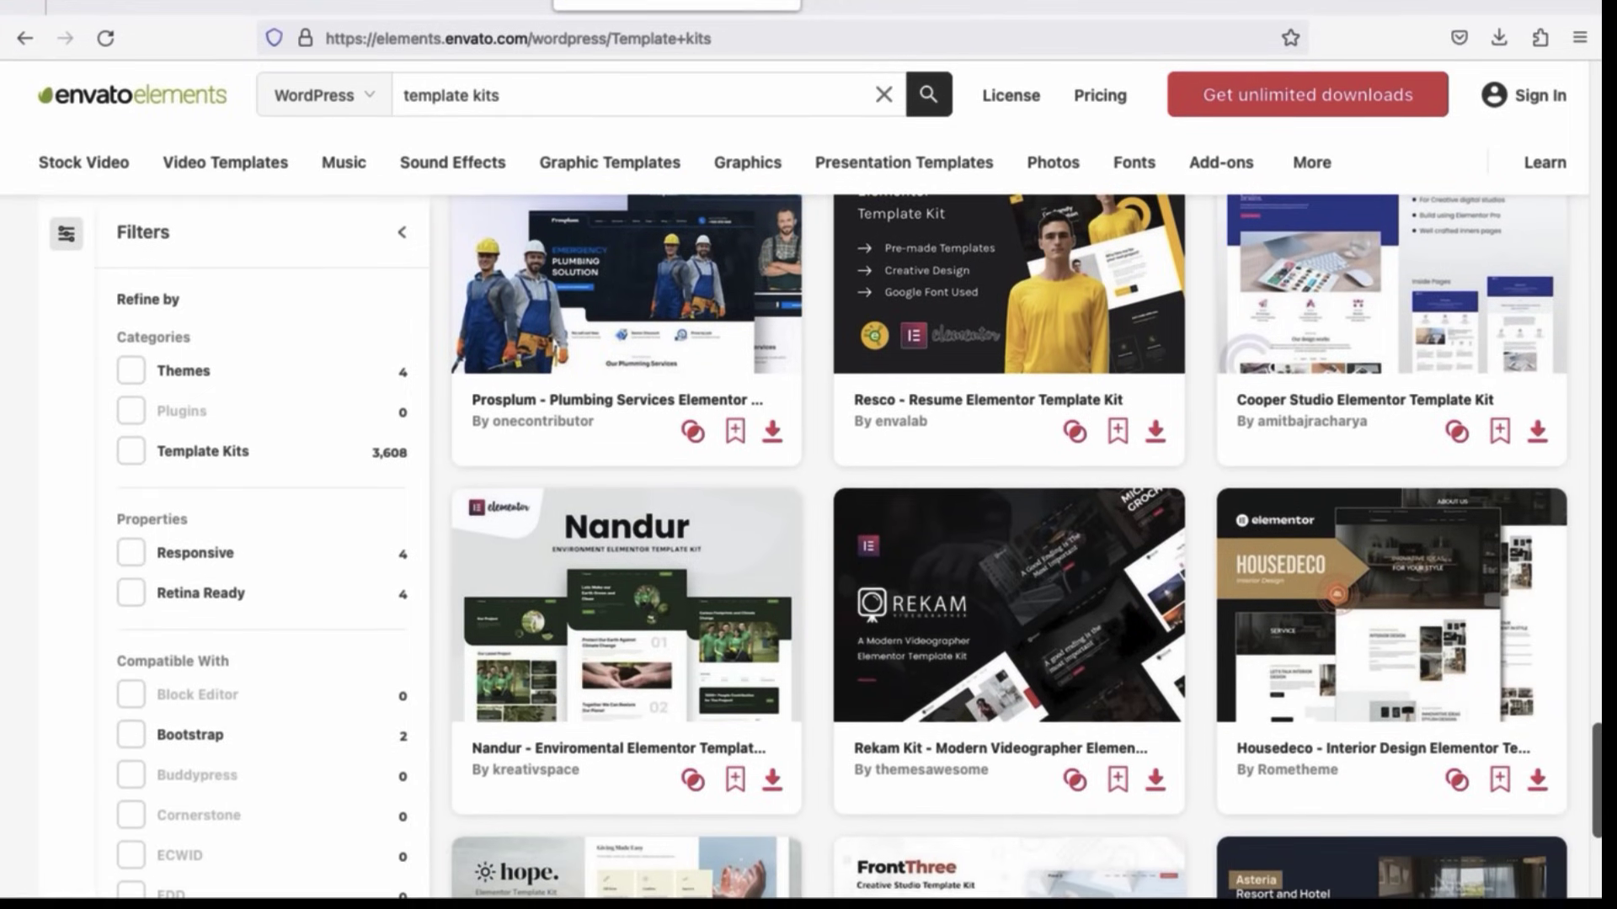
pyautogui.scroll(-4, 1008, 547)
pyautogui.scroll(10, 1008, 547)
pyautogui.scroll(10, 1009, 547)
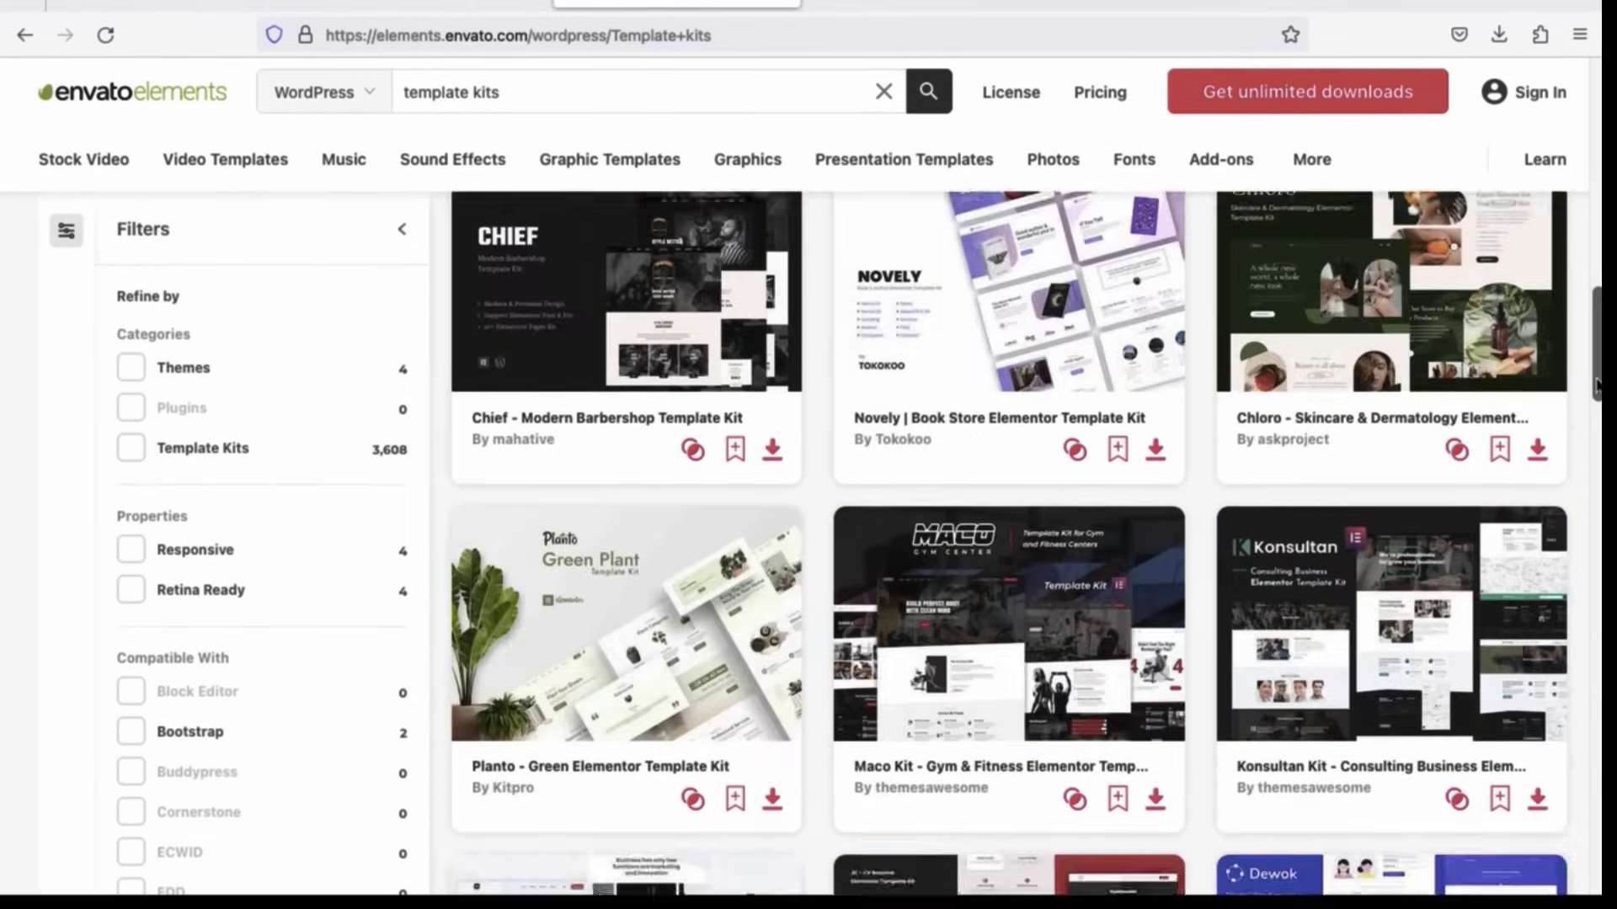
# - Switch back to the WordPress dashboard and visit the site's front end
pyautogui.click(510, 4)
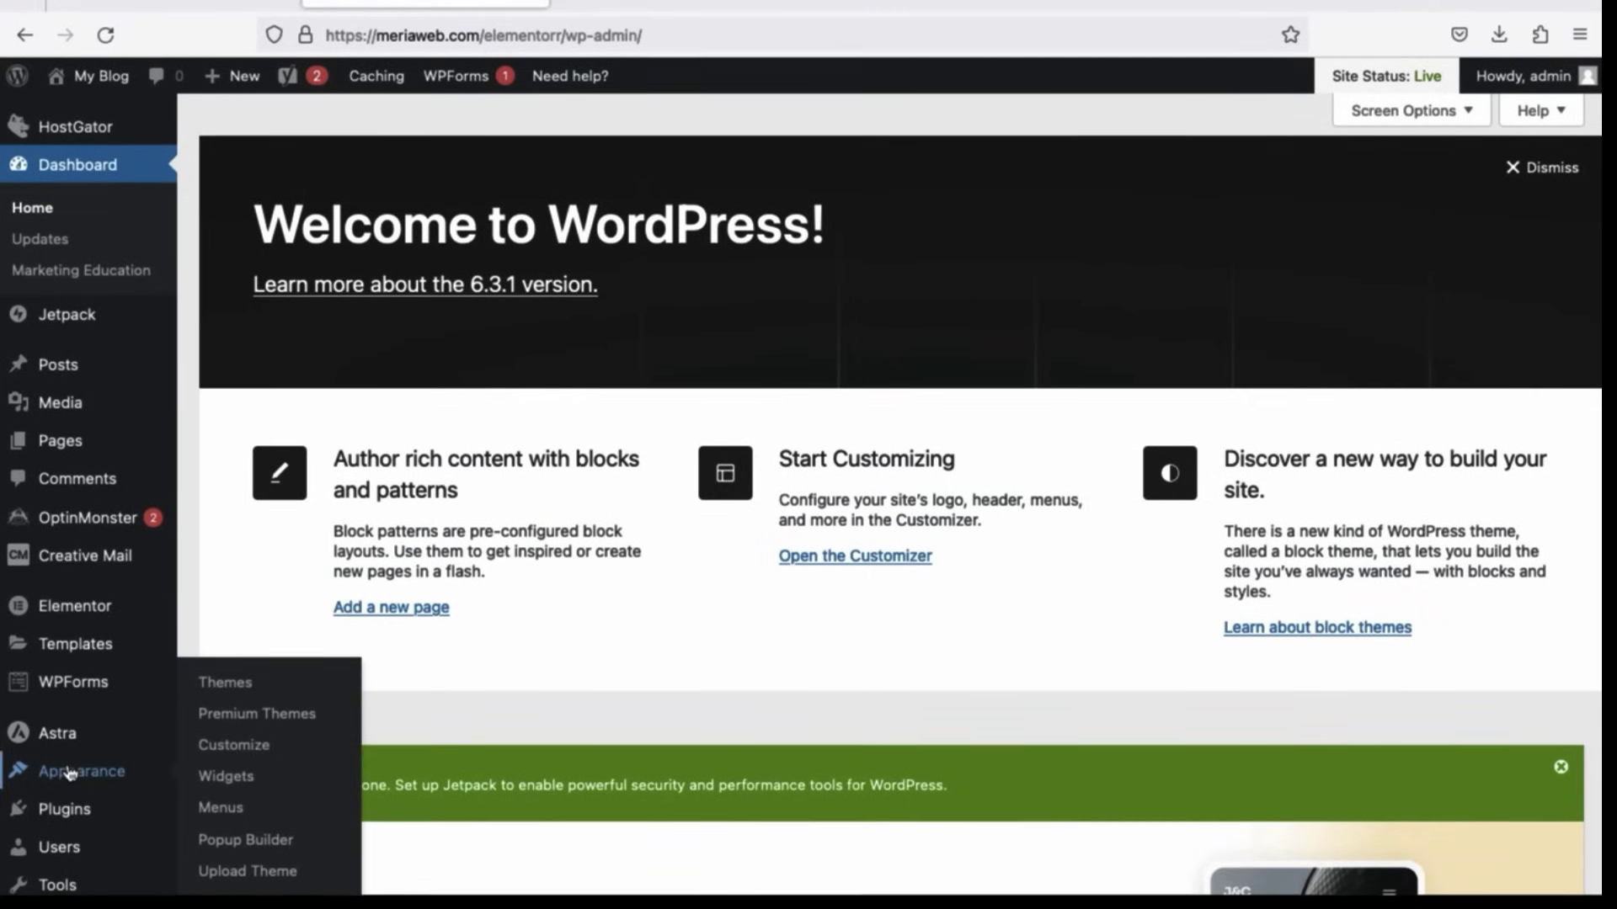
pyautogui.moveTo(64, 802)
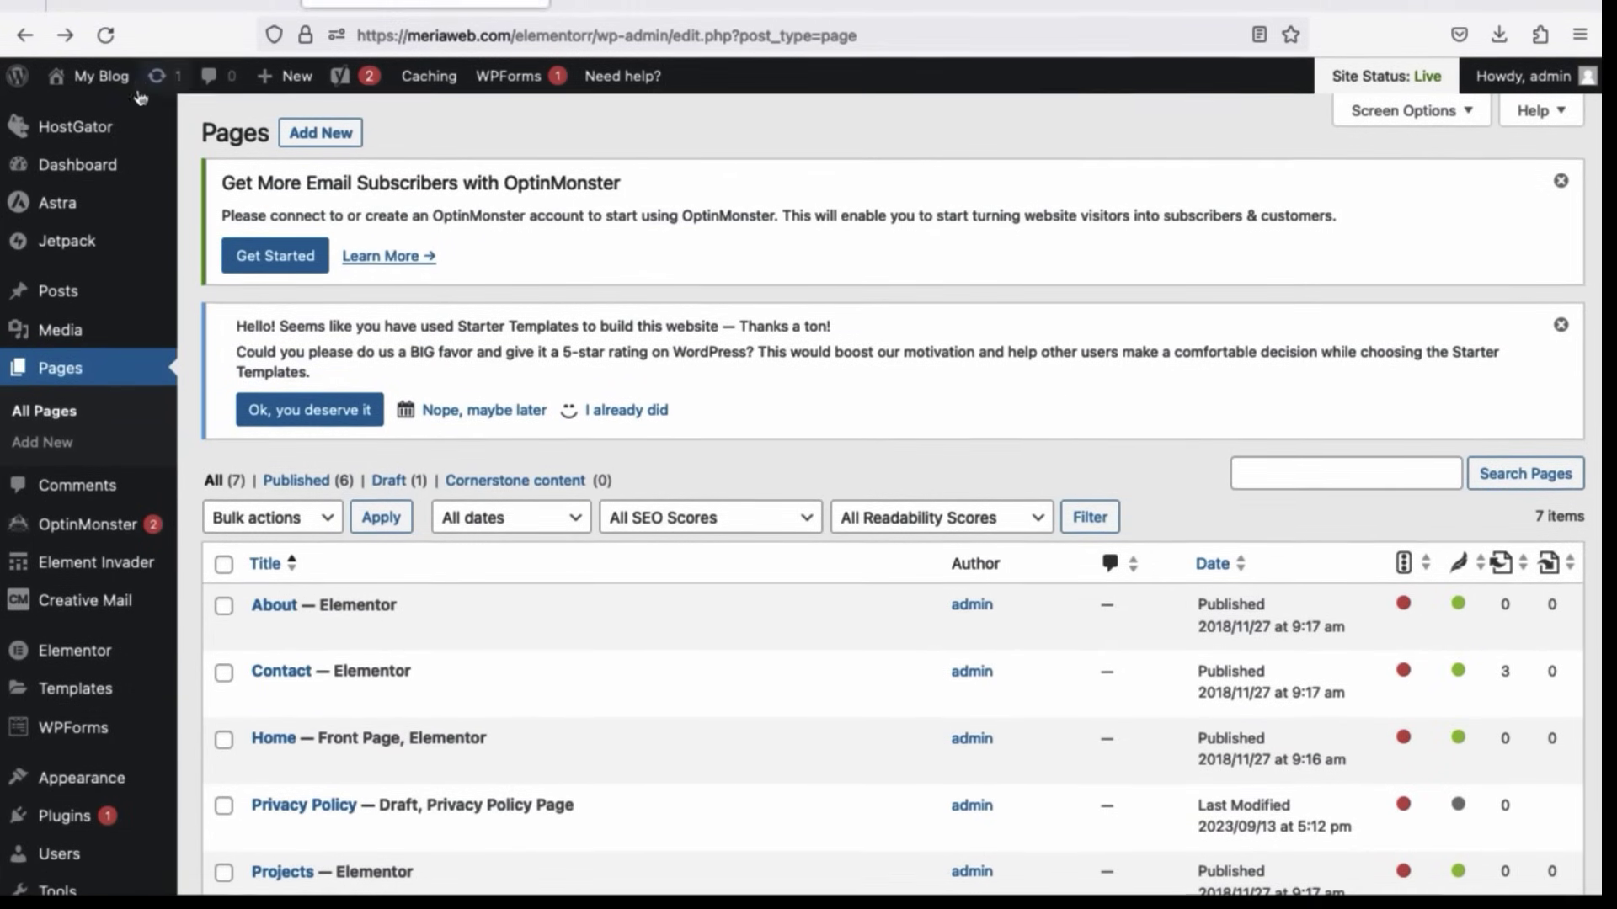
pyautogui.moveTo(101, 69)
pyautogui.click(123, 134)
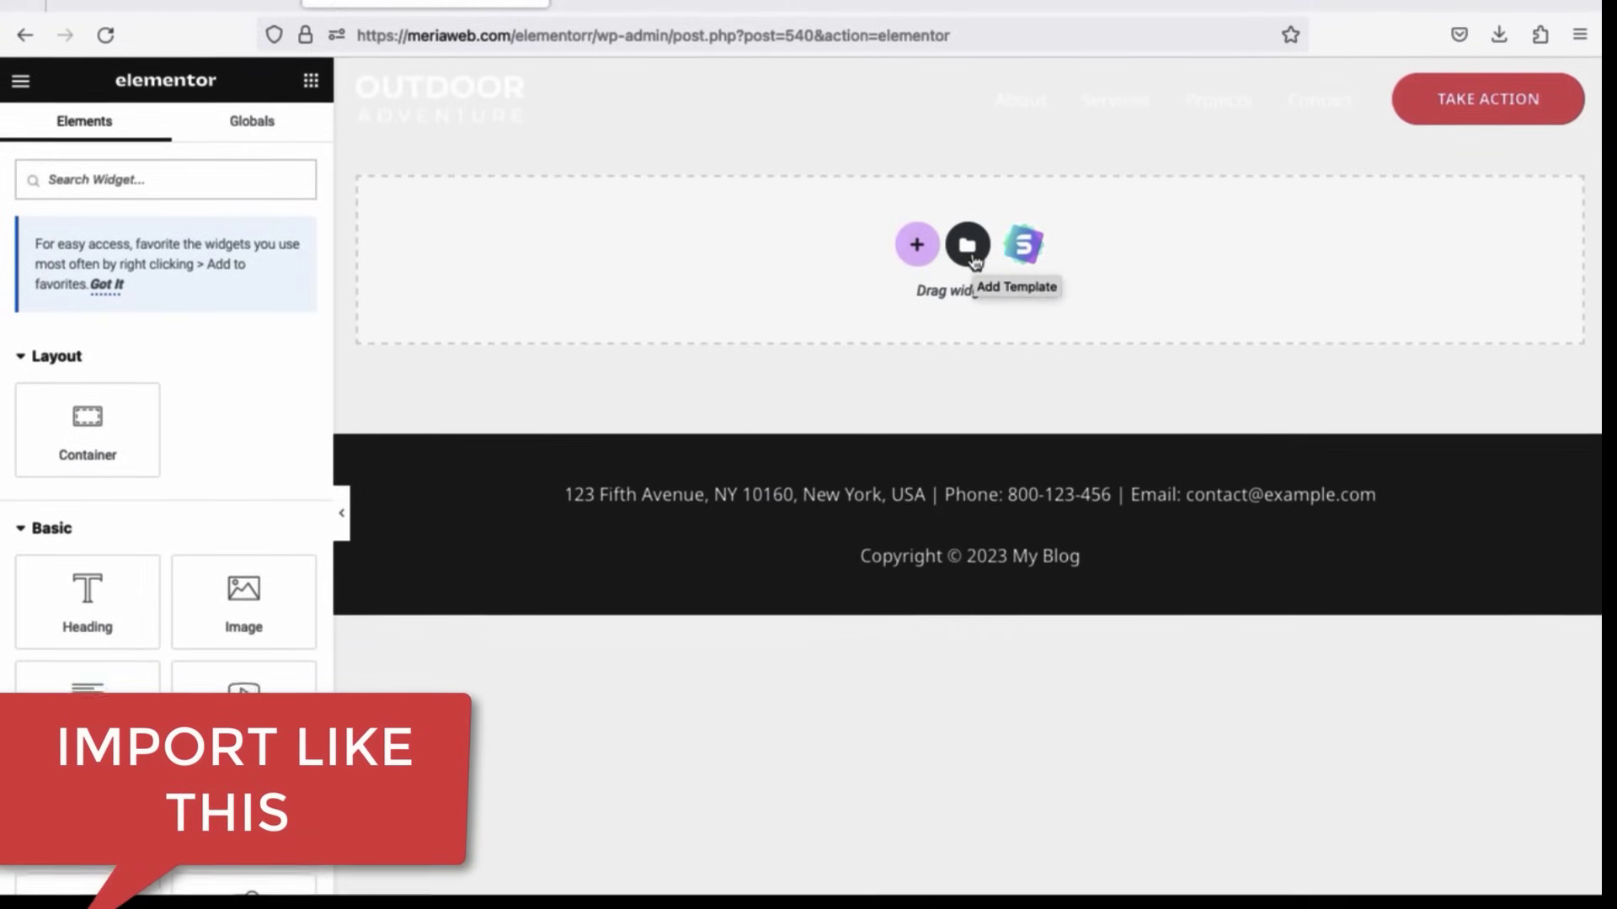
# - Insert the saved "Import theme" page template from the Elementor library into the empty page and apply its page settings
pyautogui.click(972, 251)
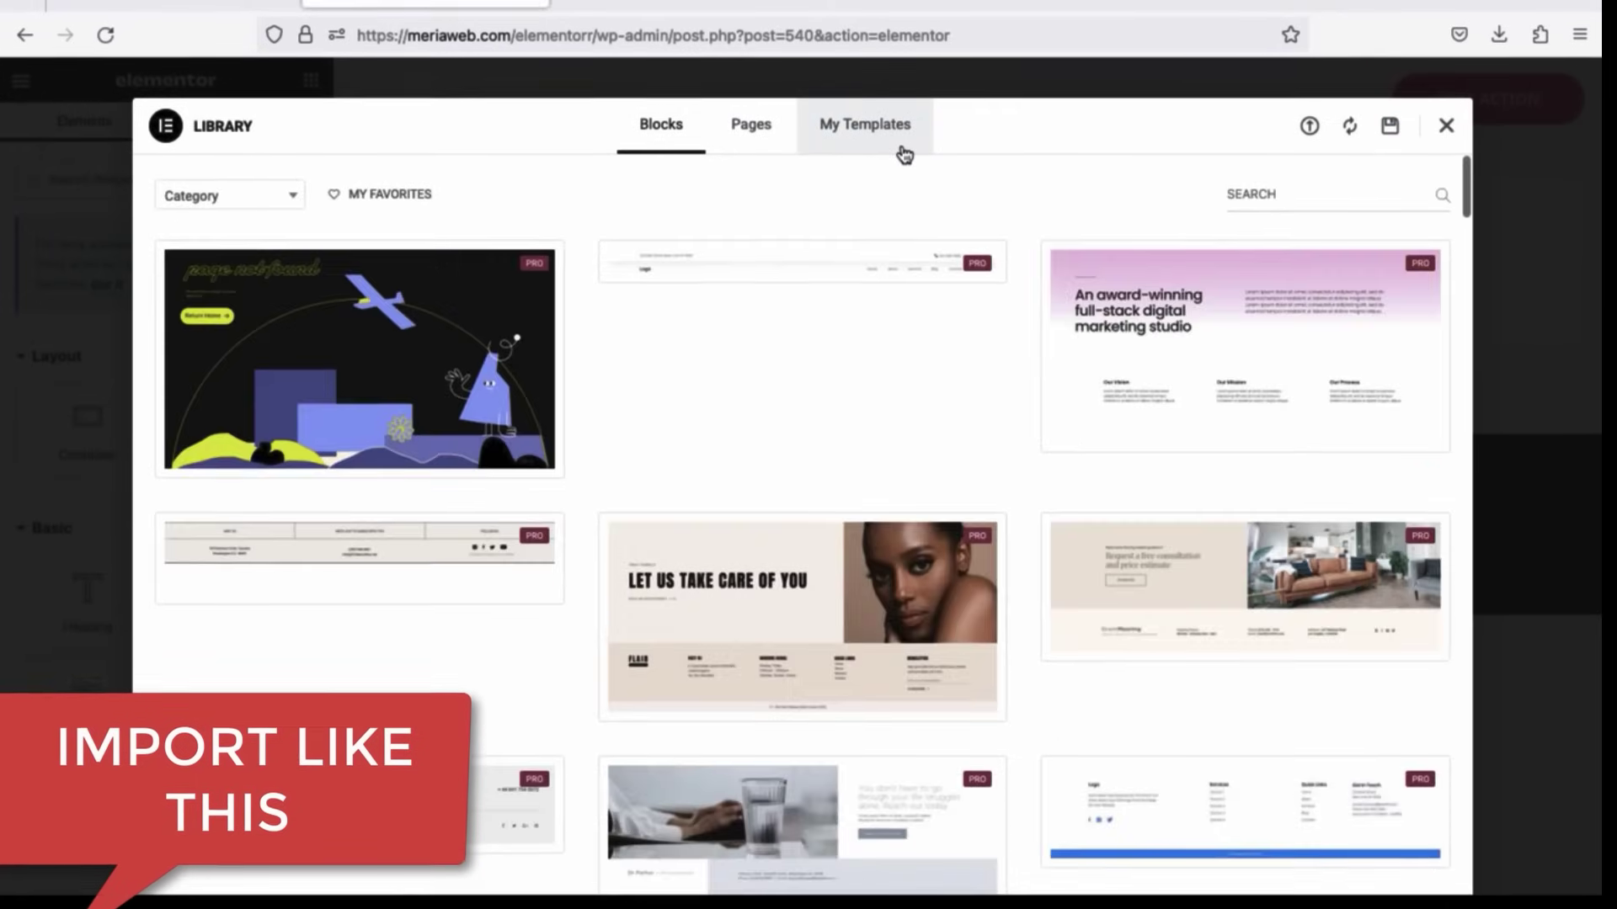
pyautogui.click(903, 143)
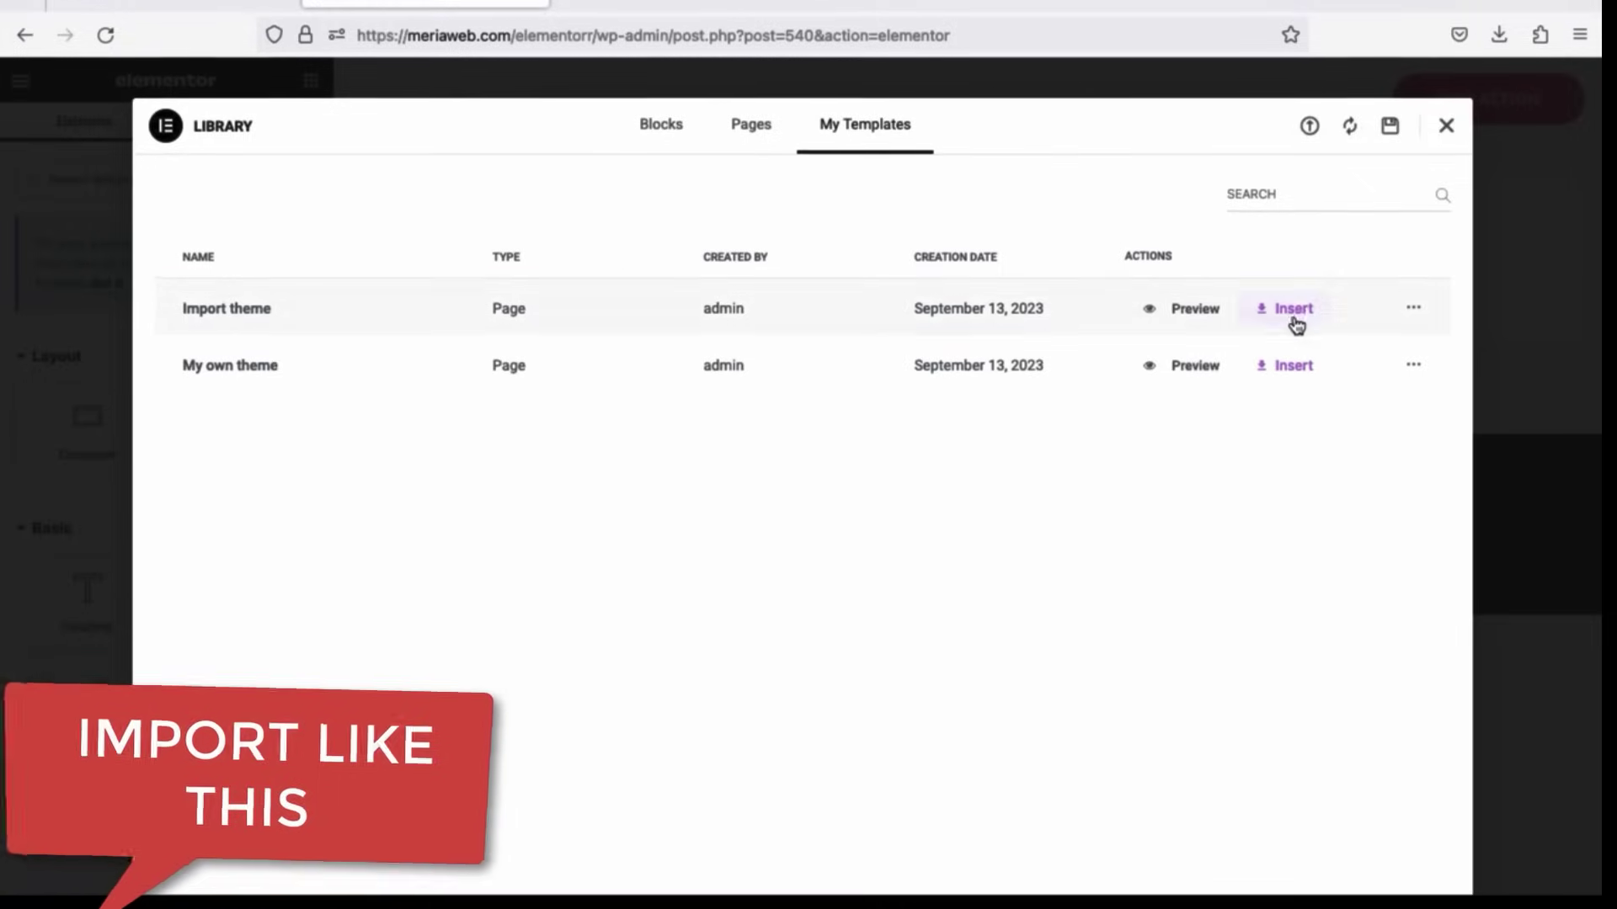
pyautogui.click(1295, 322)
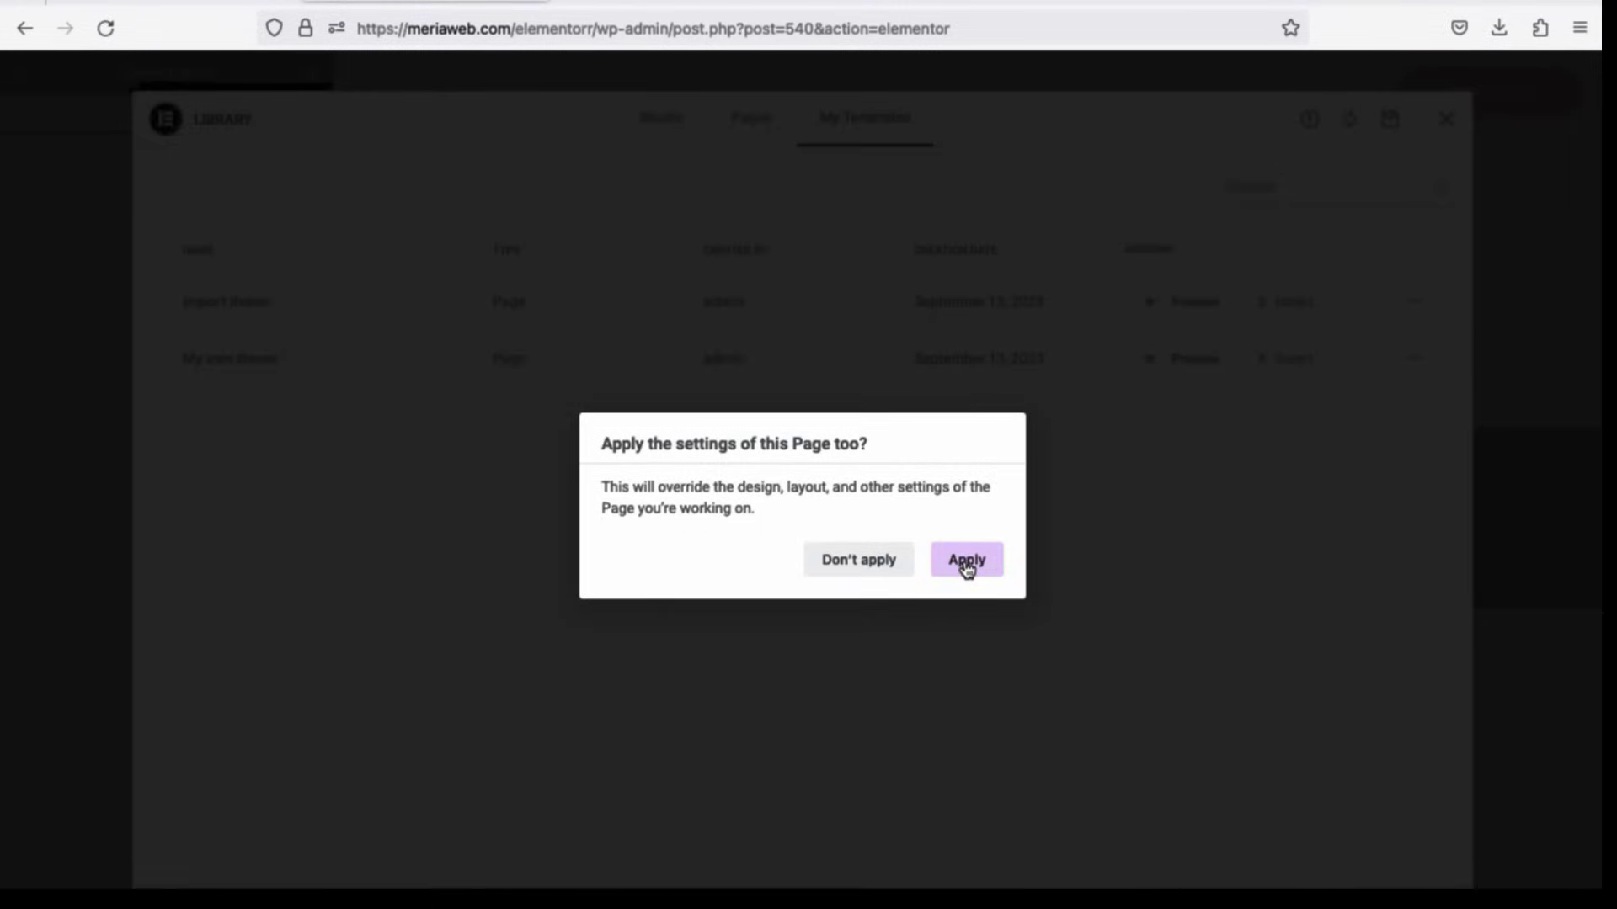
pyautogui.click(967, 562)
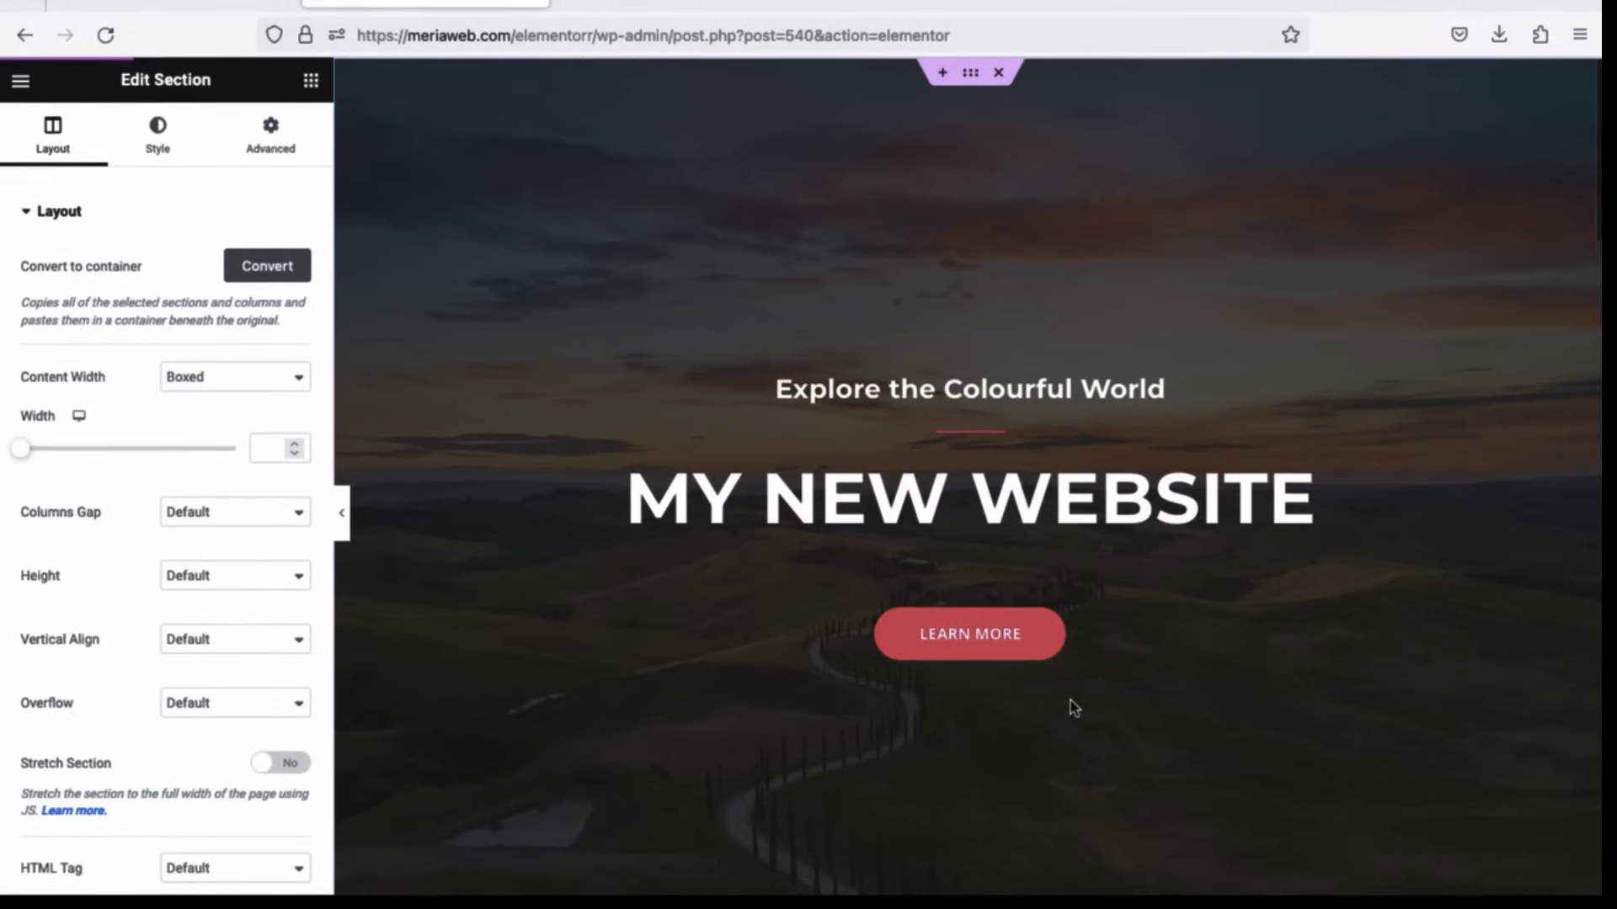
# - Look over the page in the Elementor editor, highlighting the "Thanks" heading text to check that it is editable
pyautogui.scroll(-2, 1146, 647)
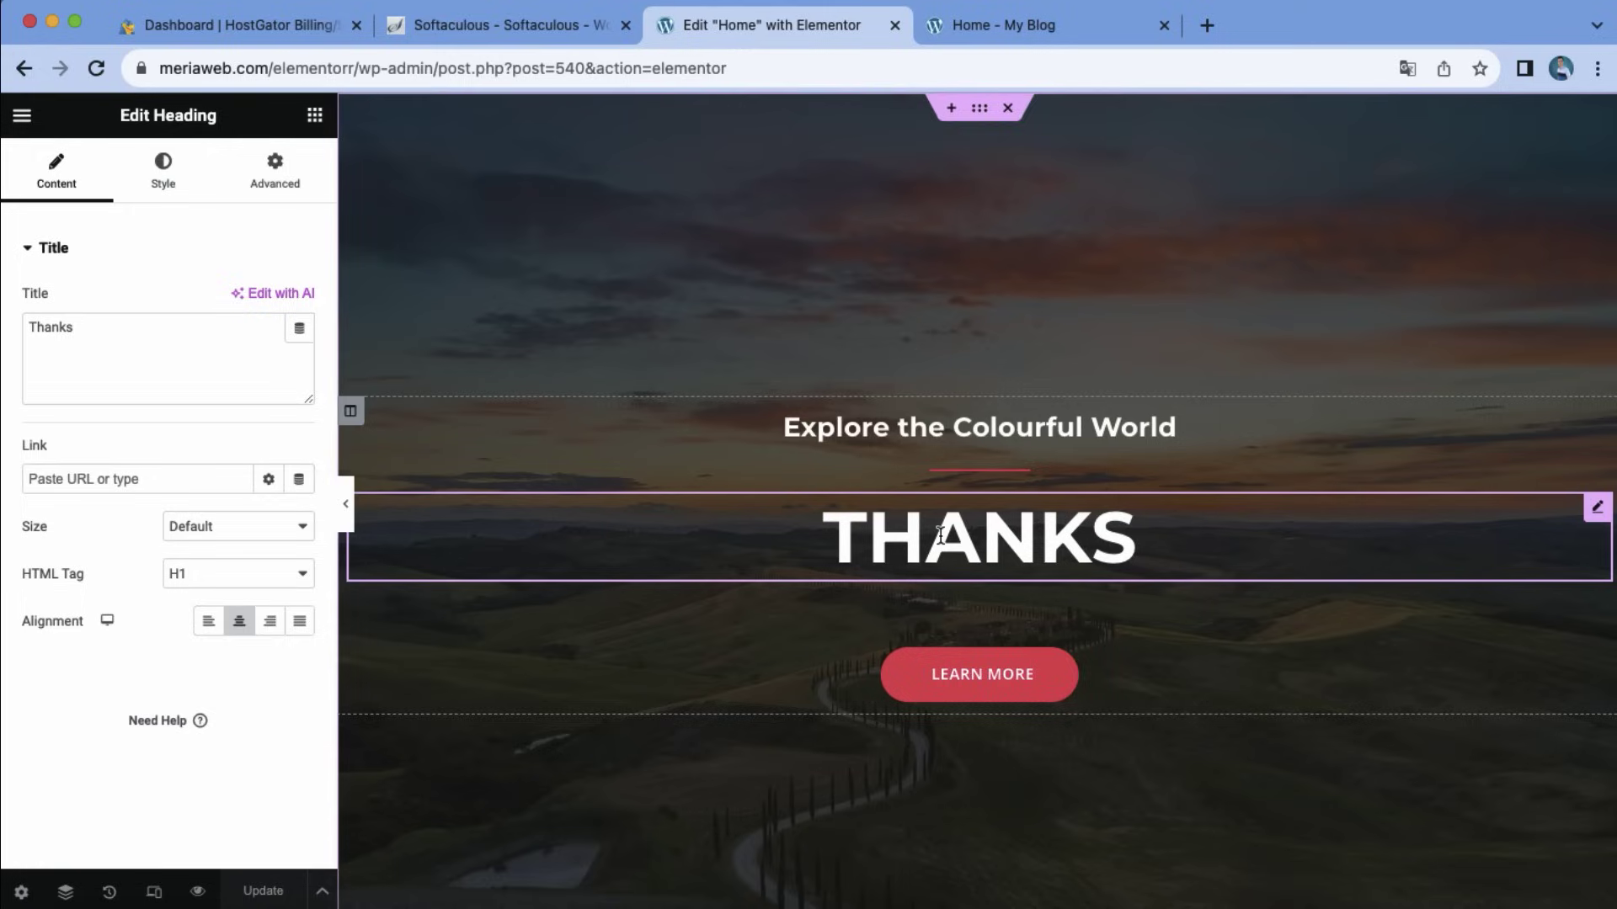
pyautogui.doubleClick(941, 535)
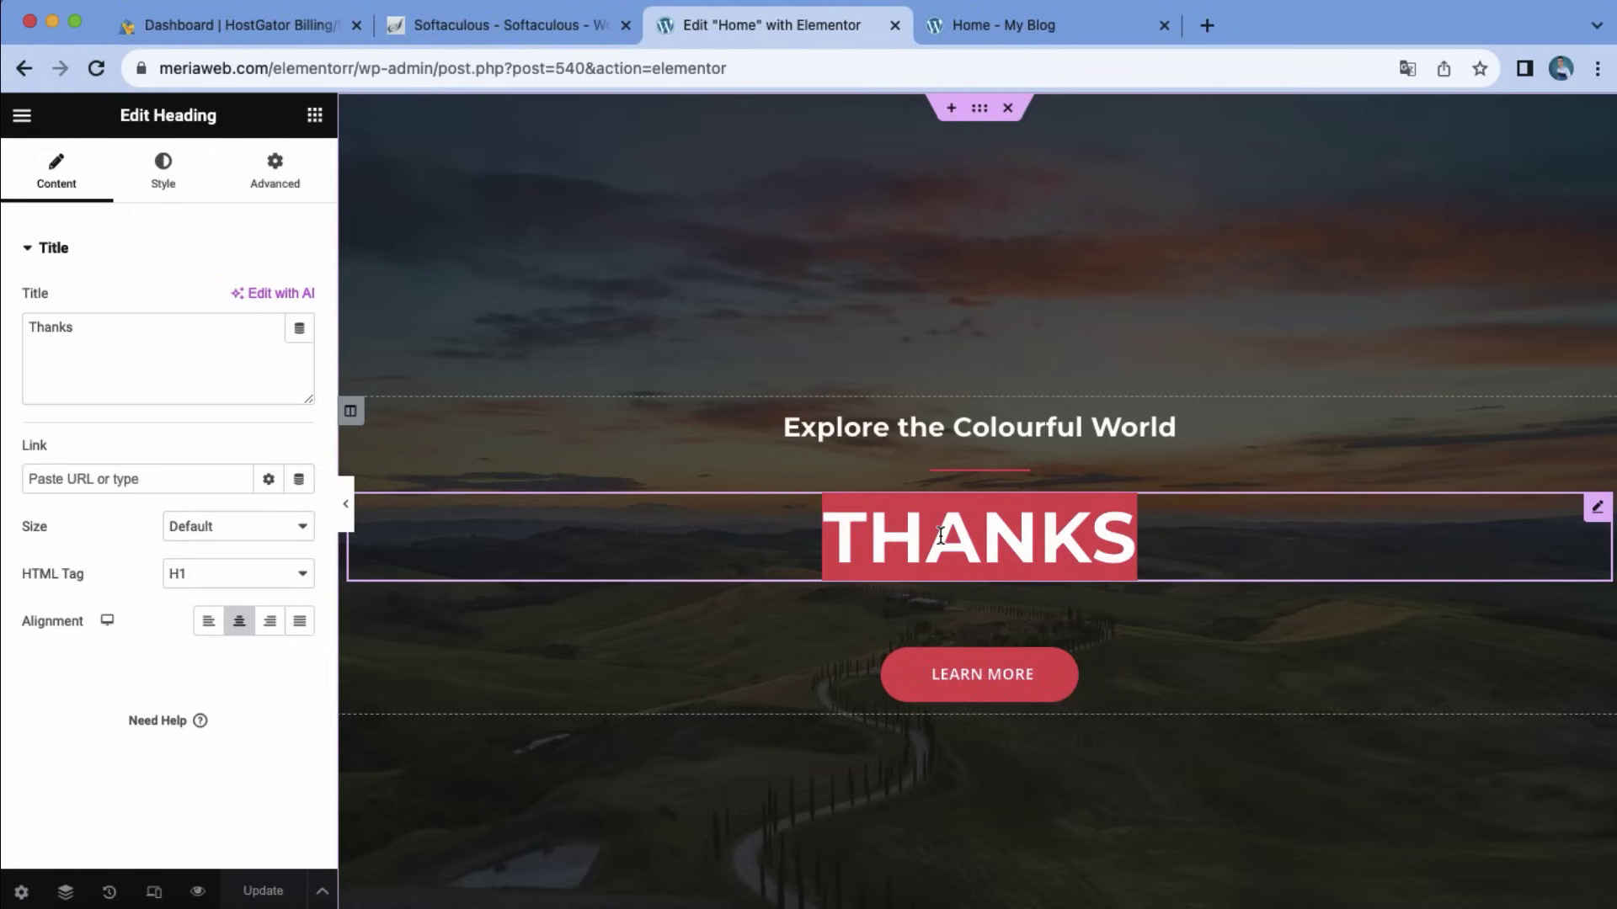
pyautogui.click(1127, 570)
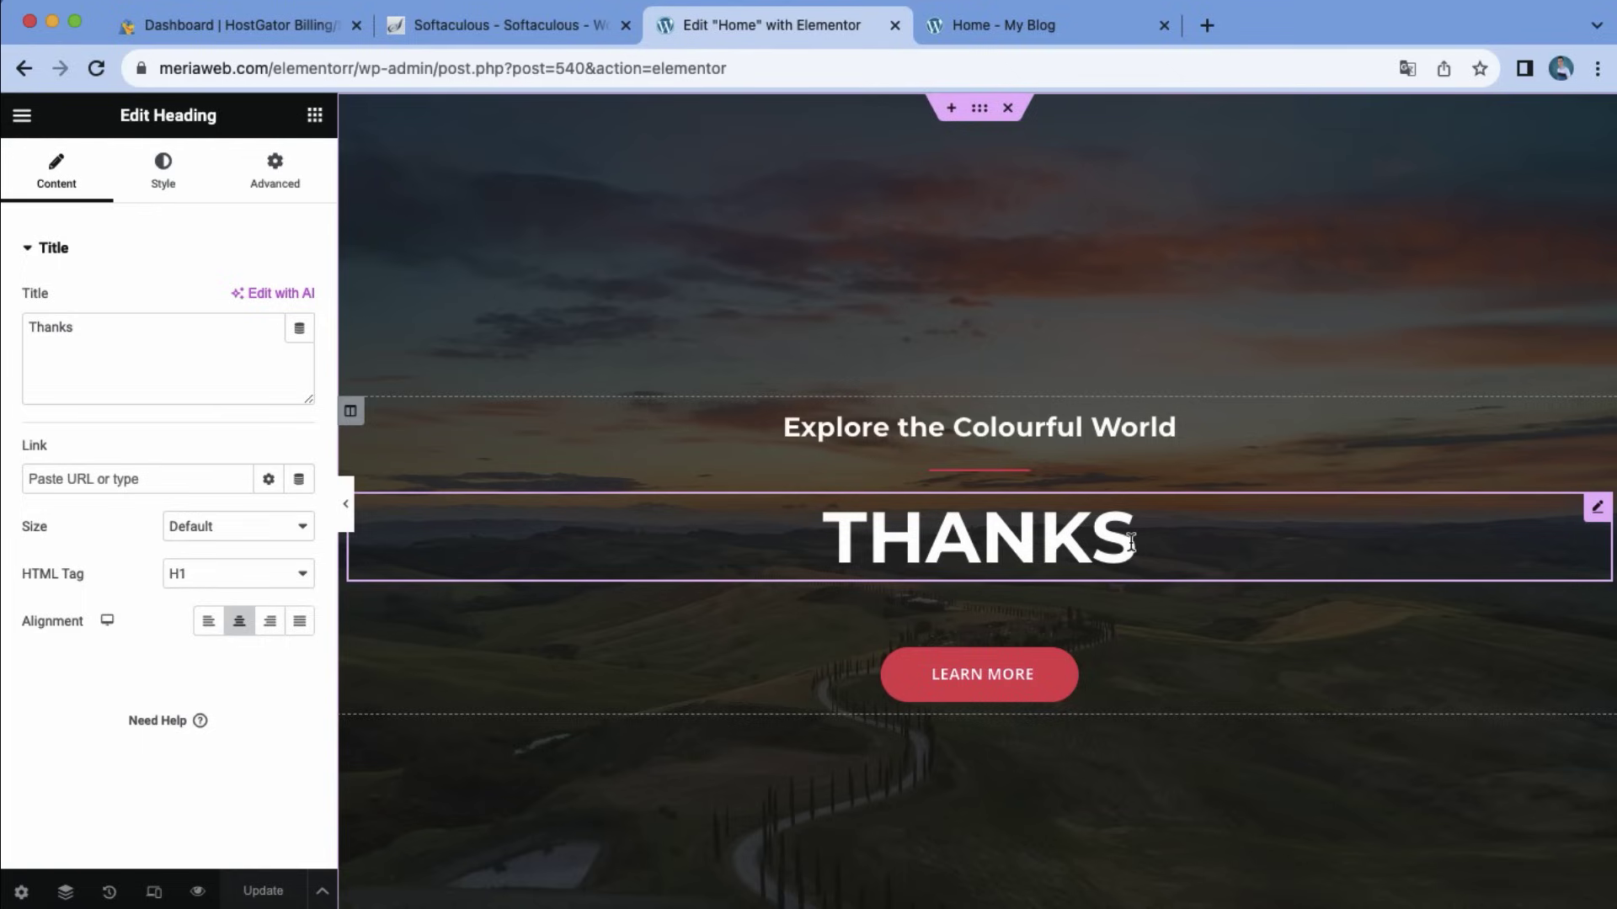
pyautogui.scroll(-6, 1005, 489)
pyautogui.scroll(6, 1005, 489)
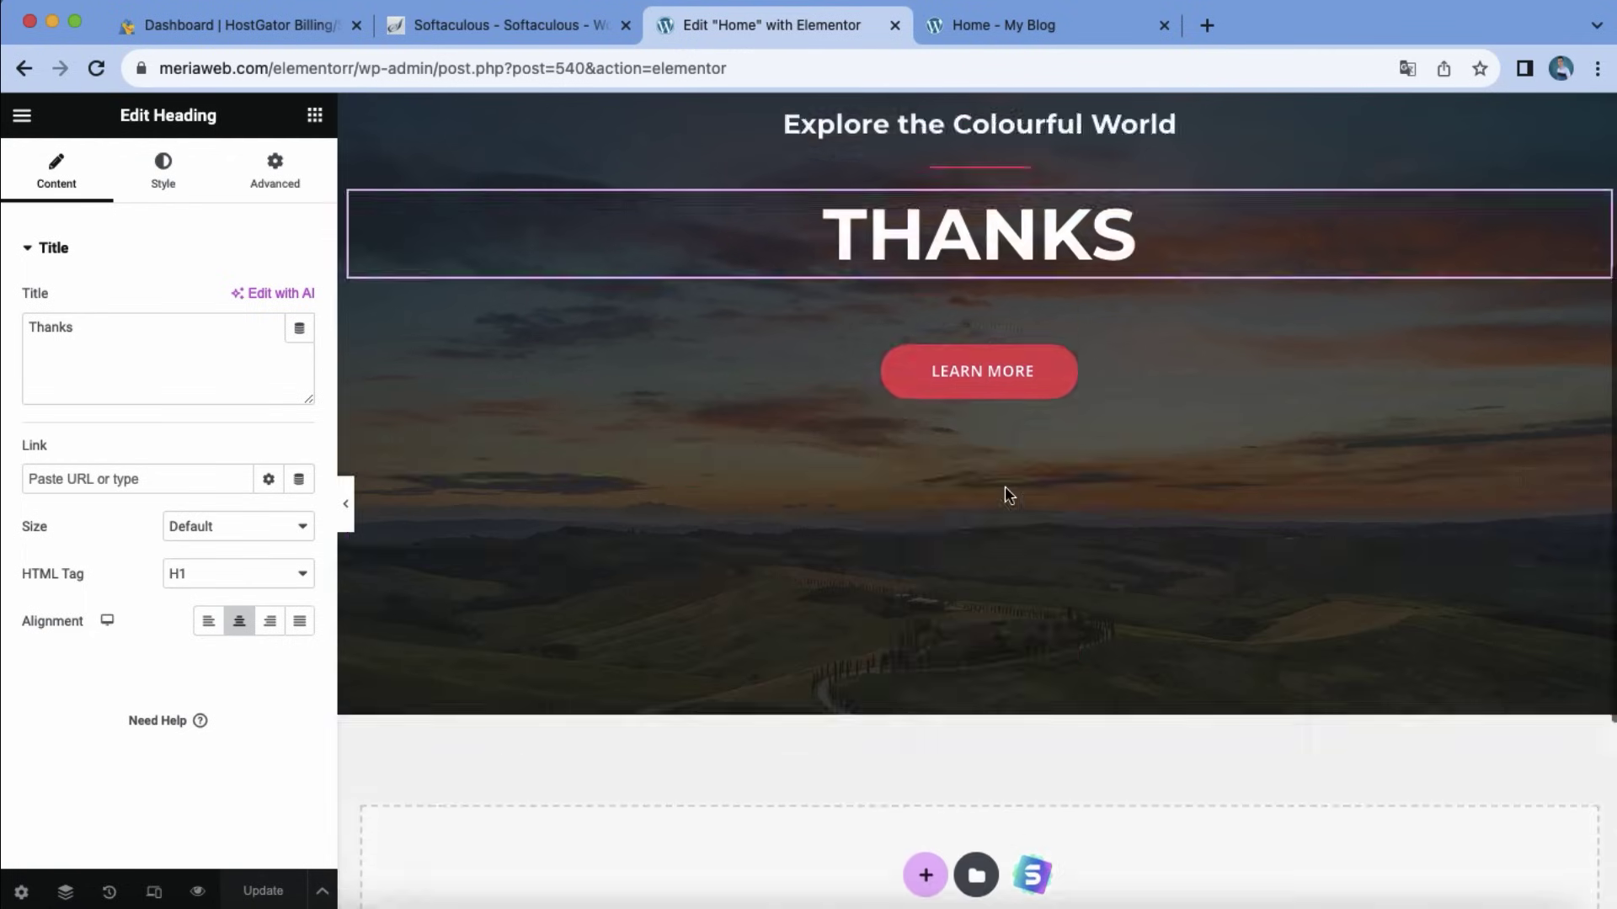
pyautogui.scroll(-3, 1006, 490)
pyautogui.scroll(2, 1008, 502)
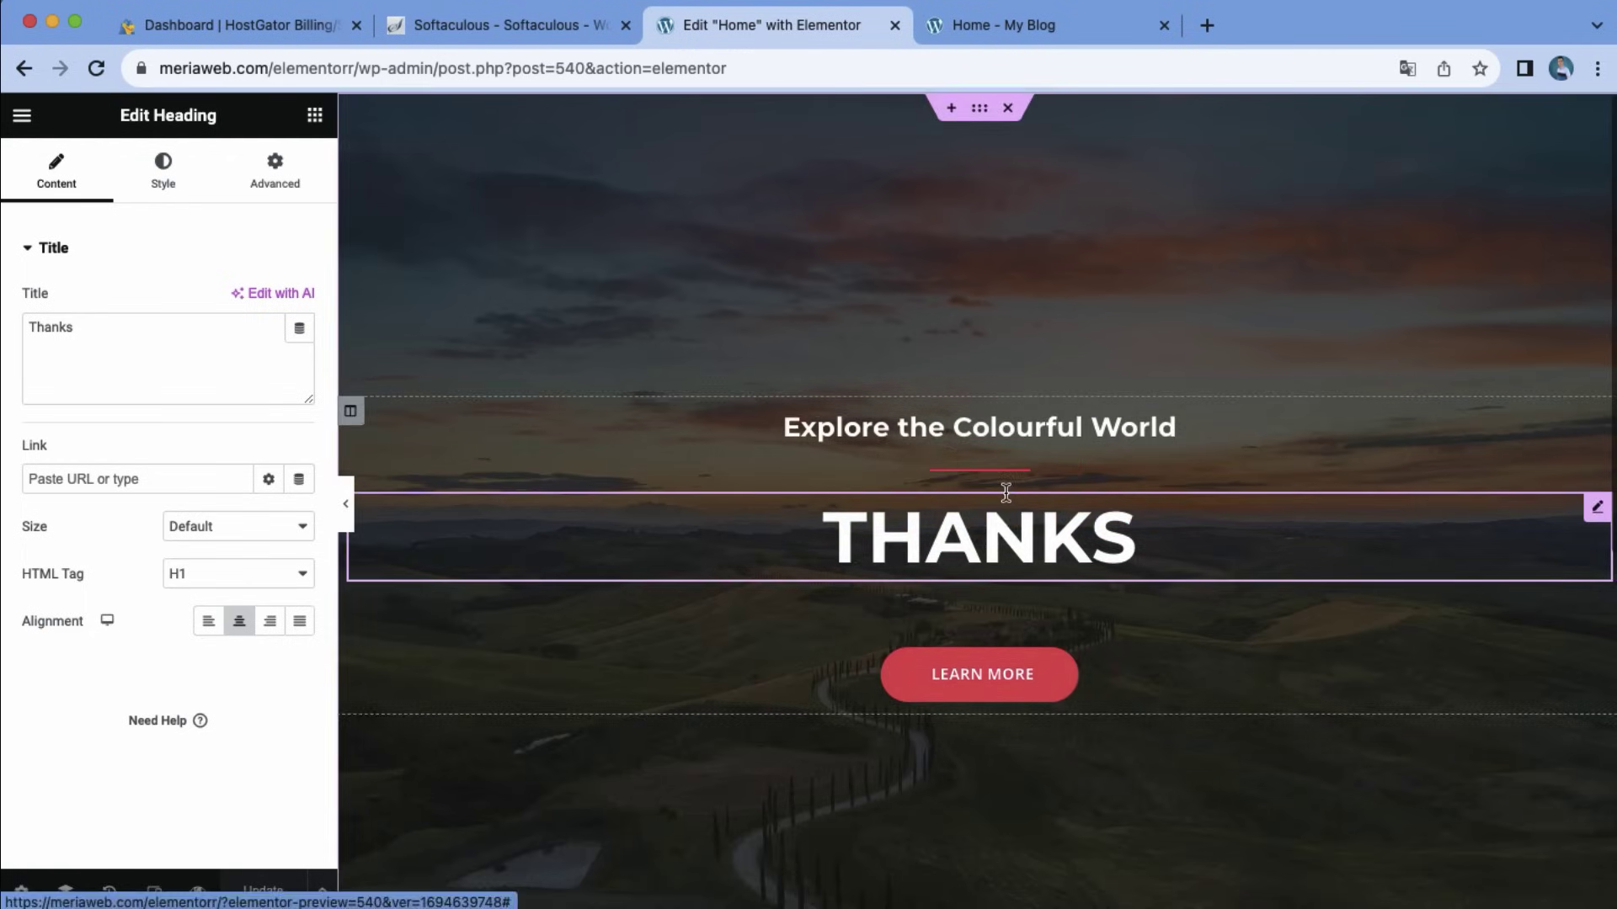
# - Replace the background image of the section behind the "Thanks" heading with water-sports-03.jpg from the media library
pyautogui.click(977, 118)
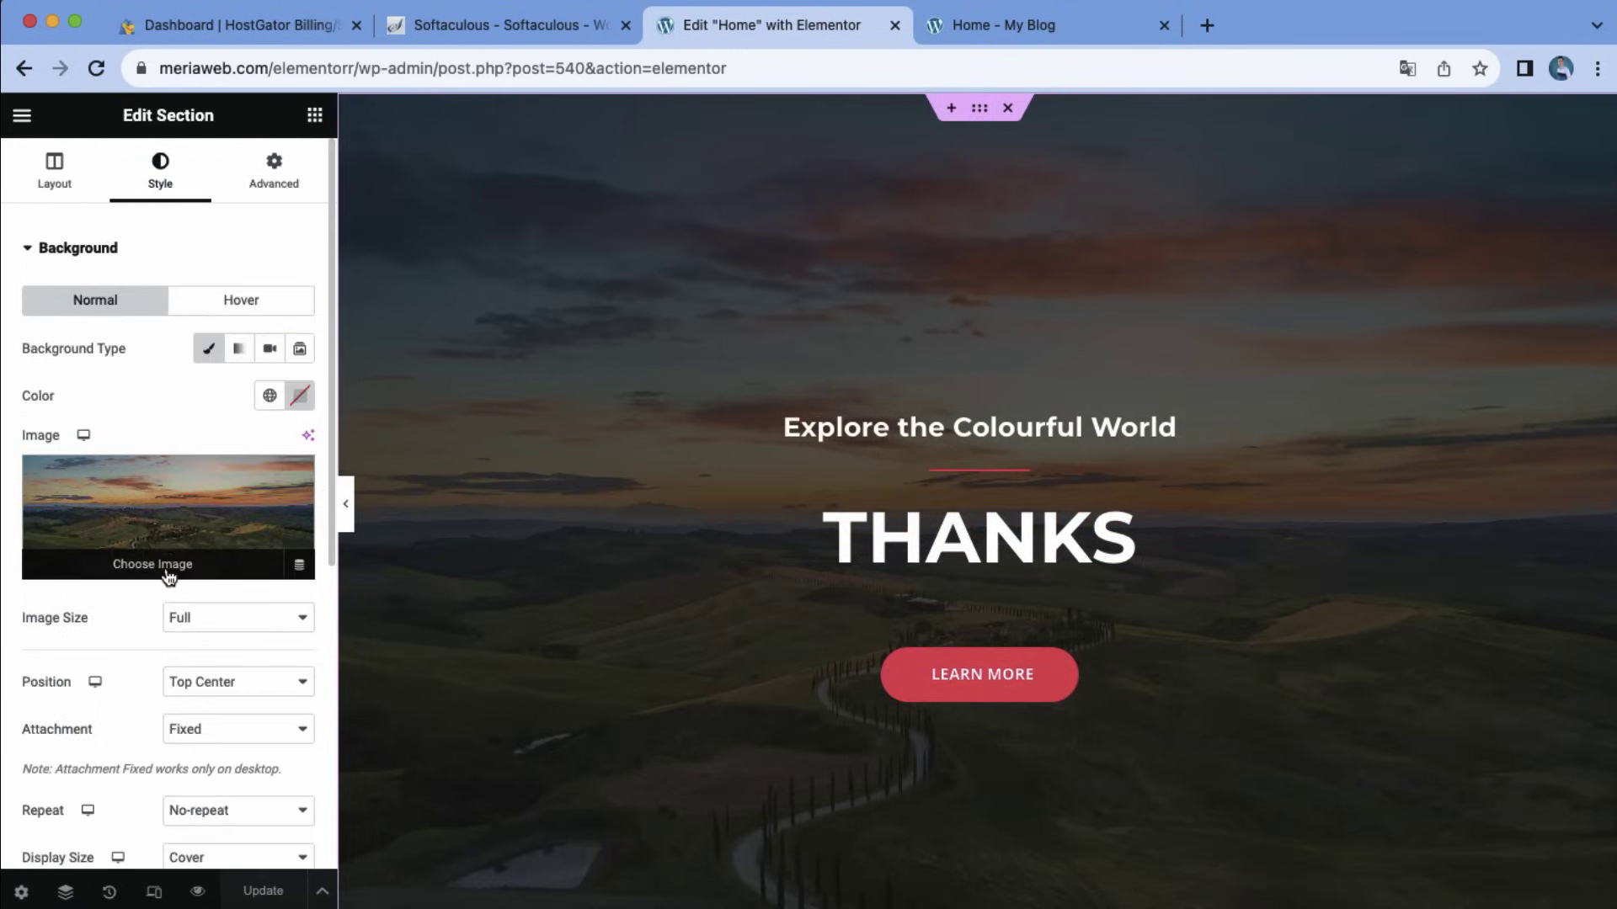
pyautogui.click(168, 576)
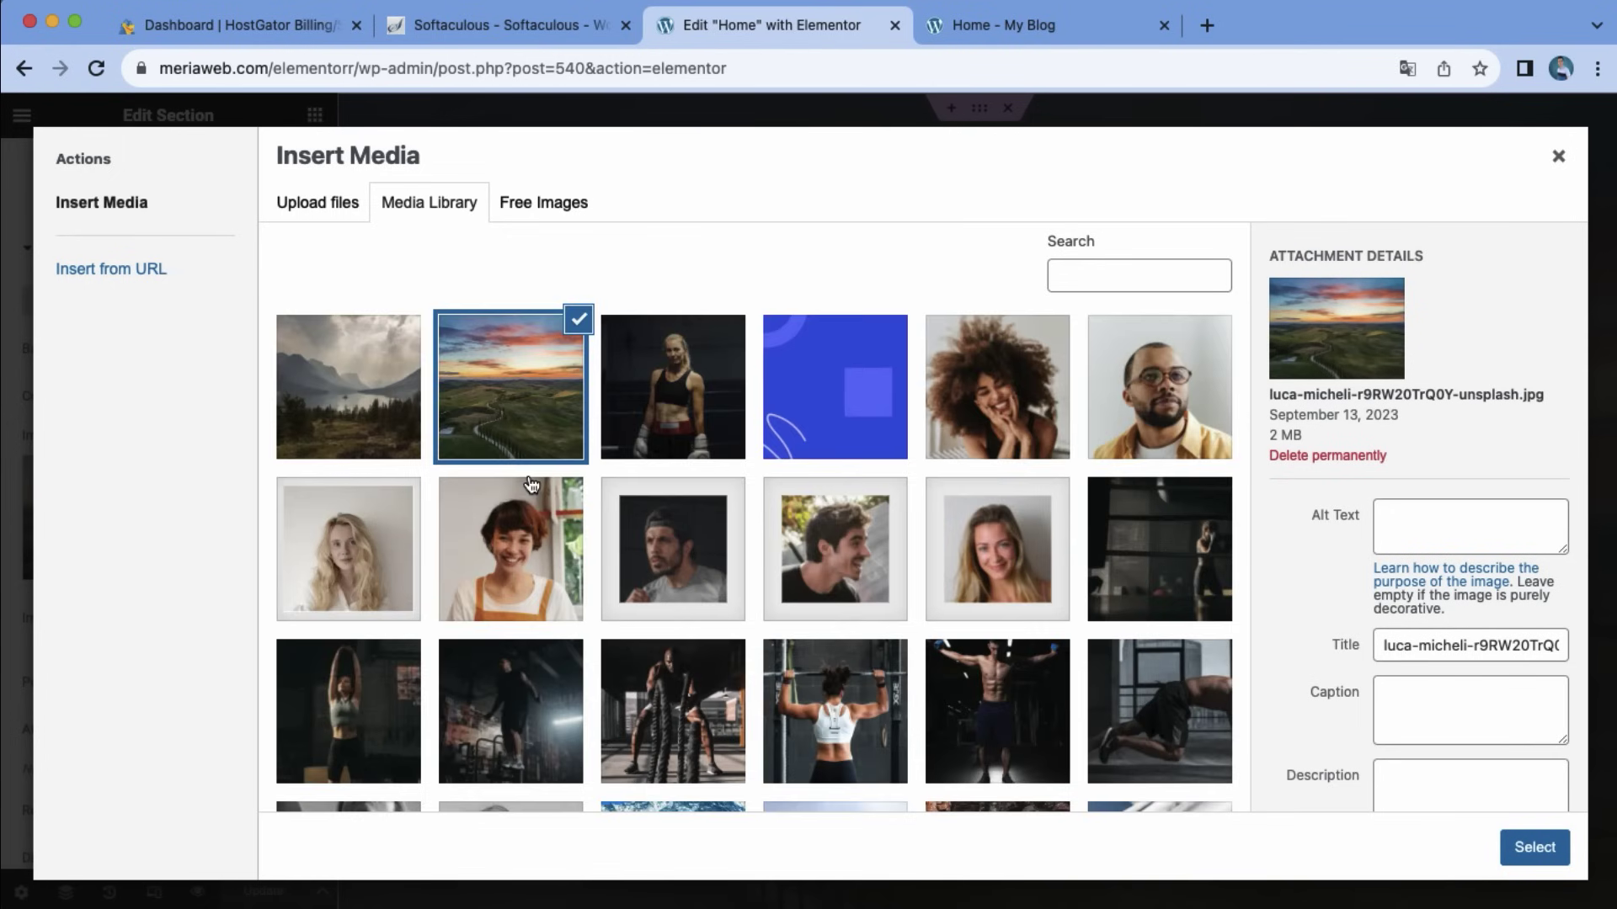
pyautogui.click(370, 423)
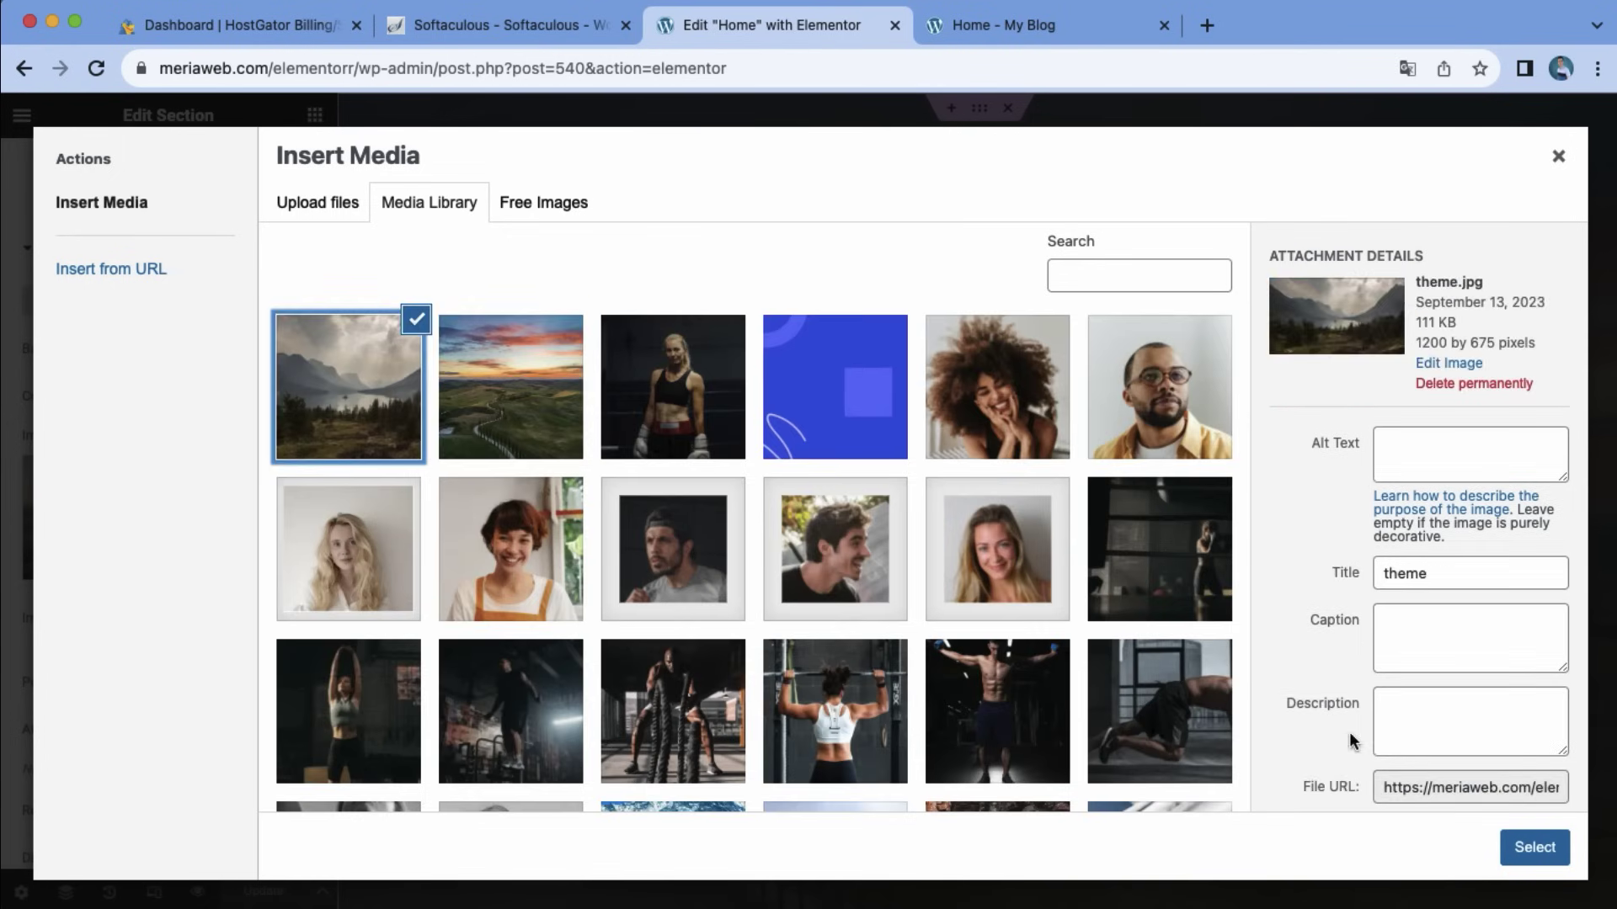
pyautogui.scroll(-15, 1038, 590)
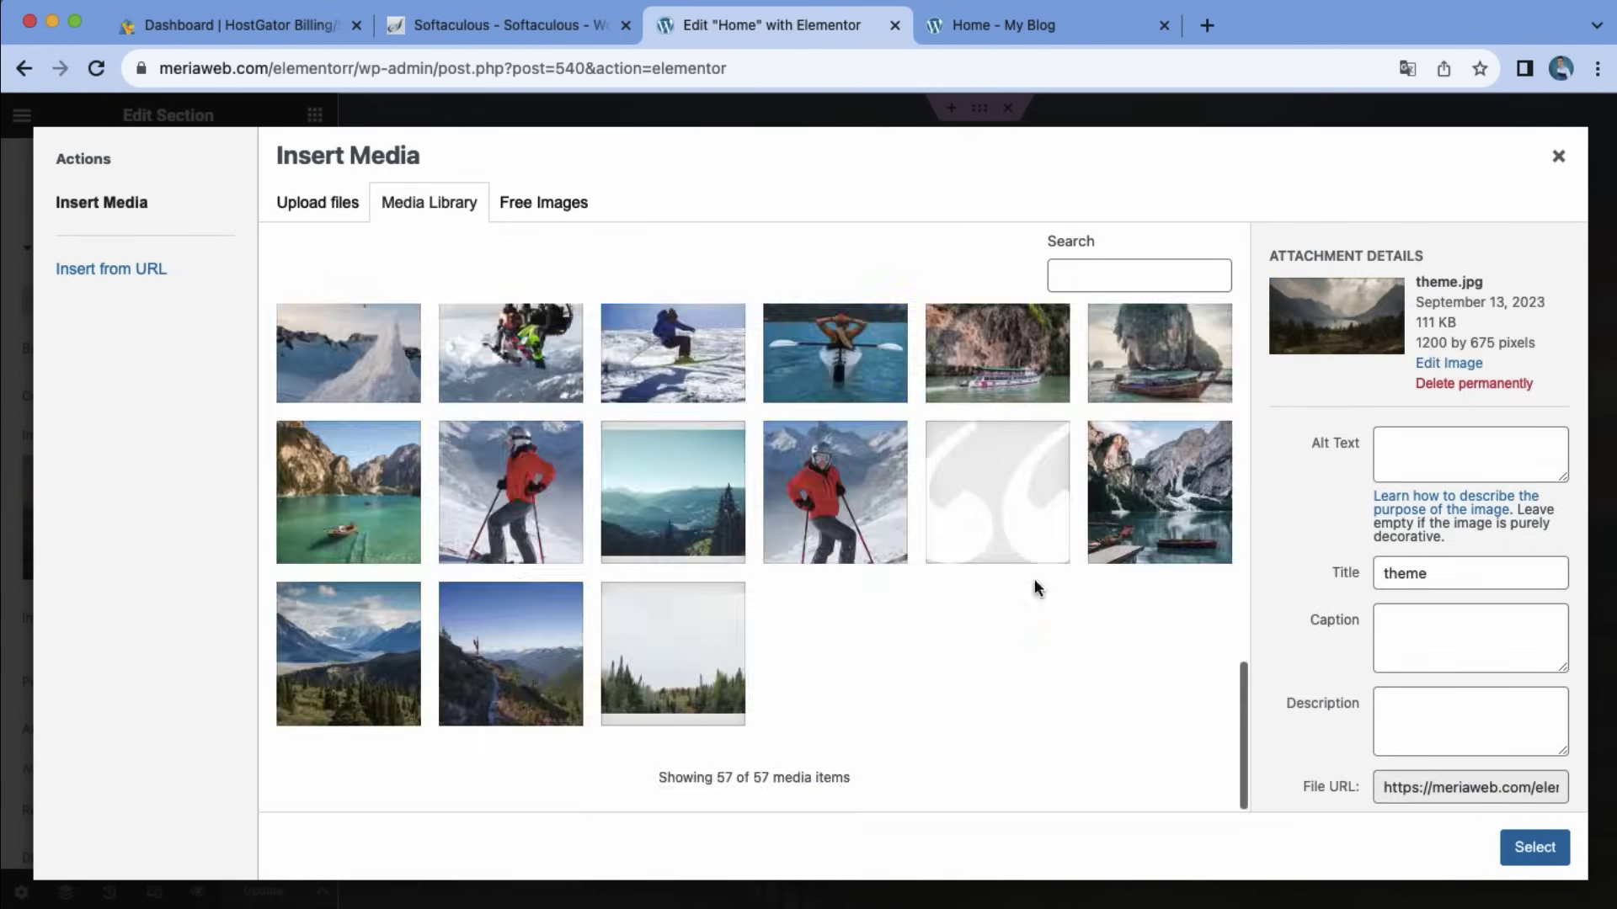
pyautogui.click(961, 456)
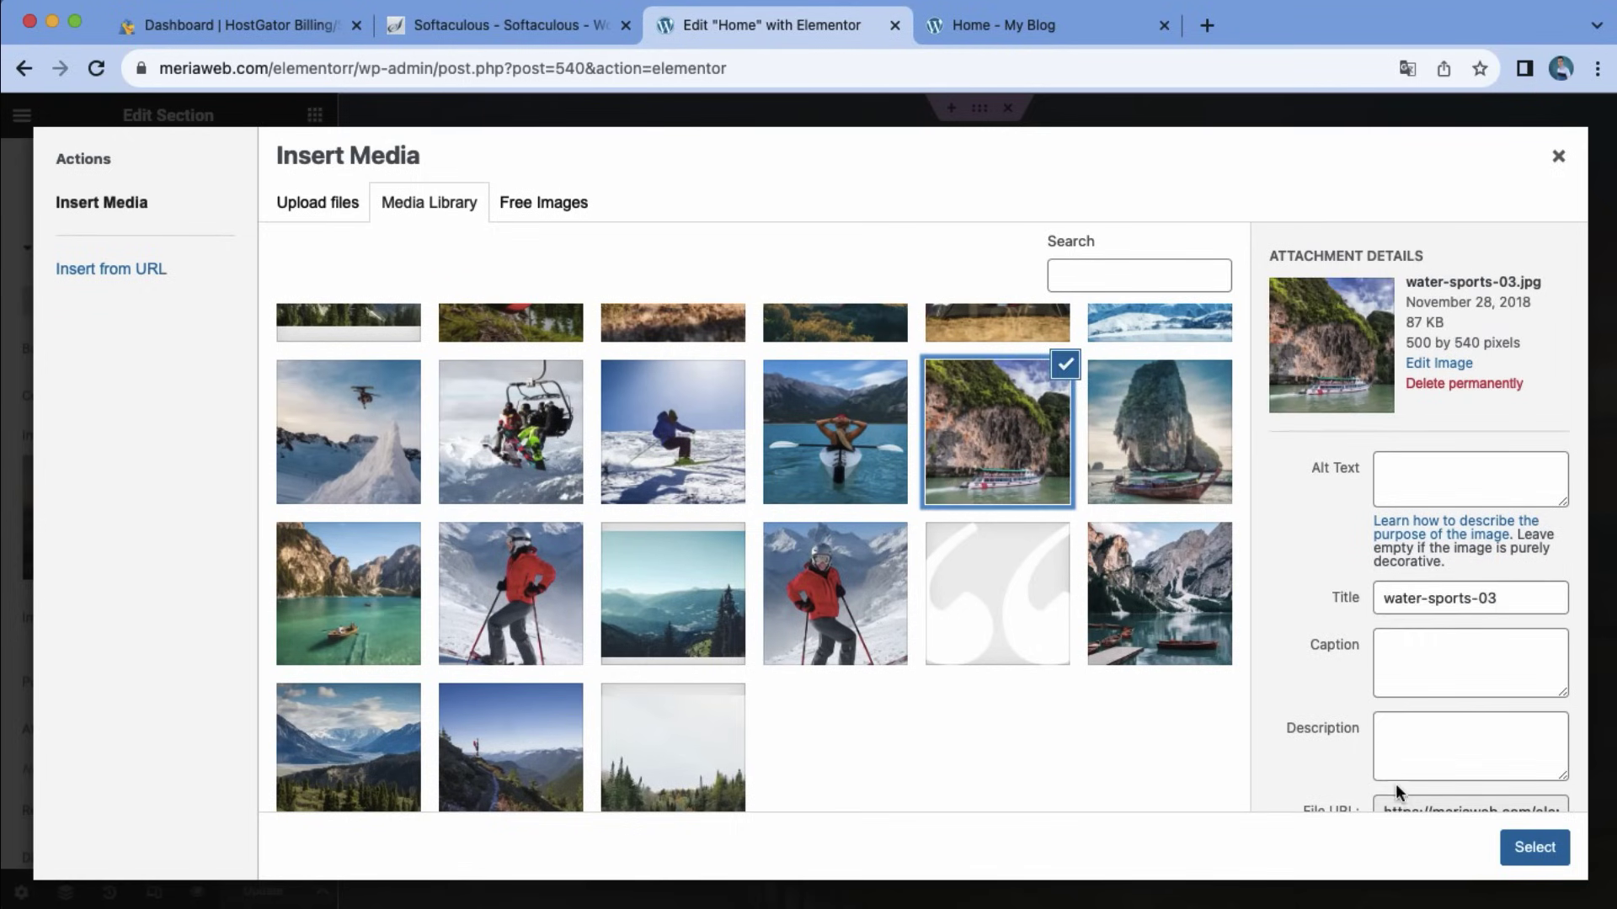
pyautogui.click(1534, 847)
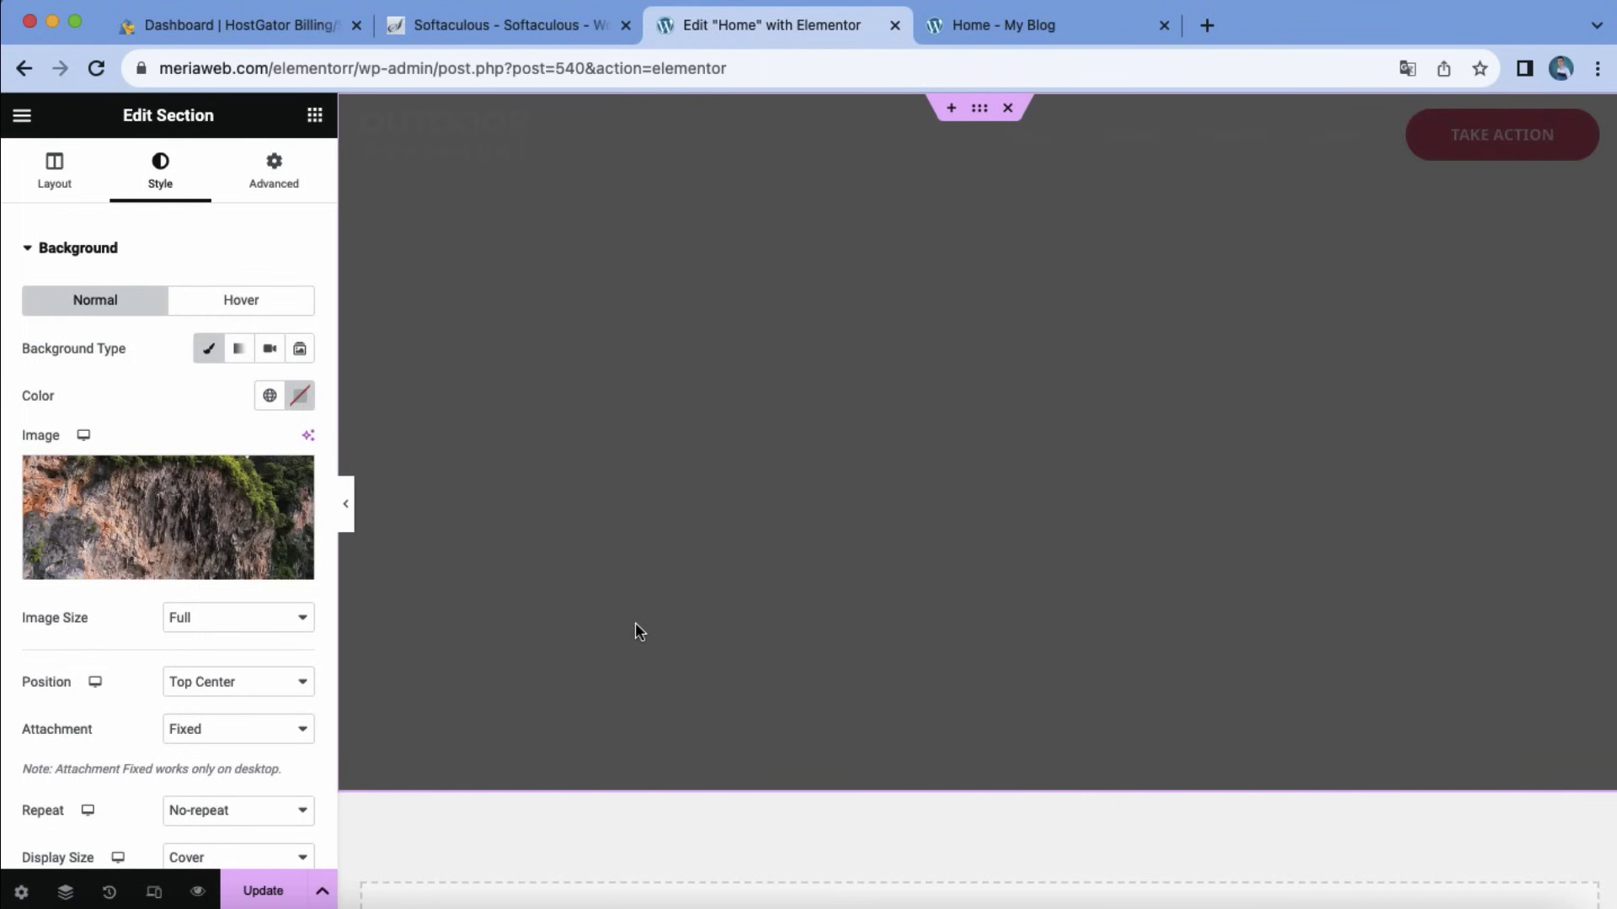
pyautogui.scroll(-8, 800, 637)
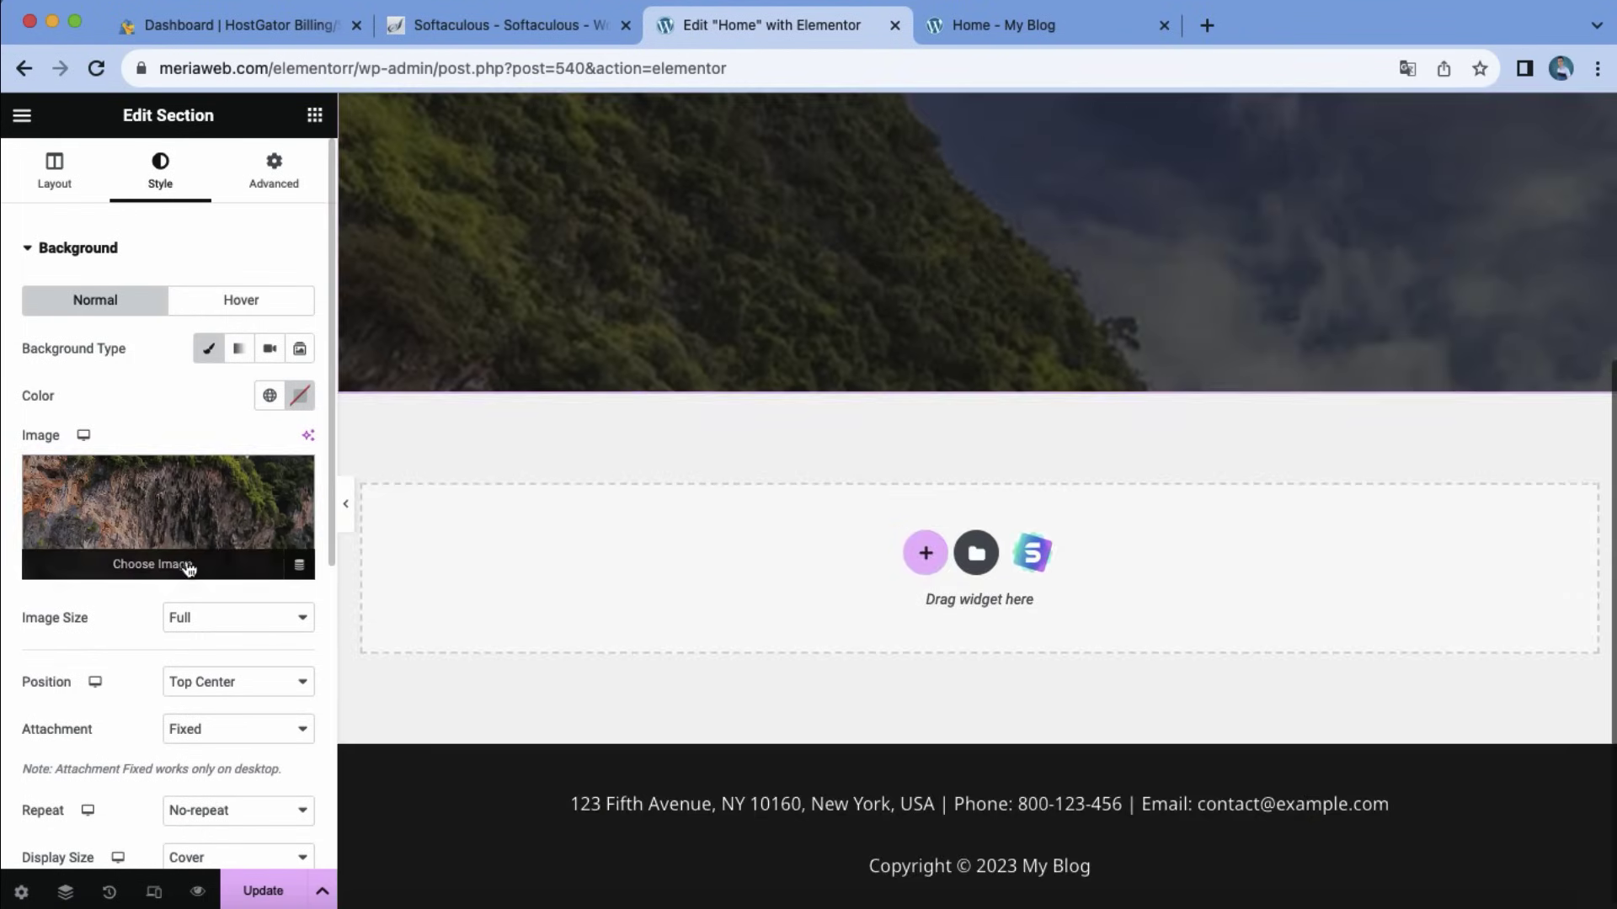
# - Change the hero section's background image to water-sports-04.jpg and check how it looks on the page
pyautogui.click(189, 568)
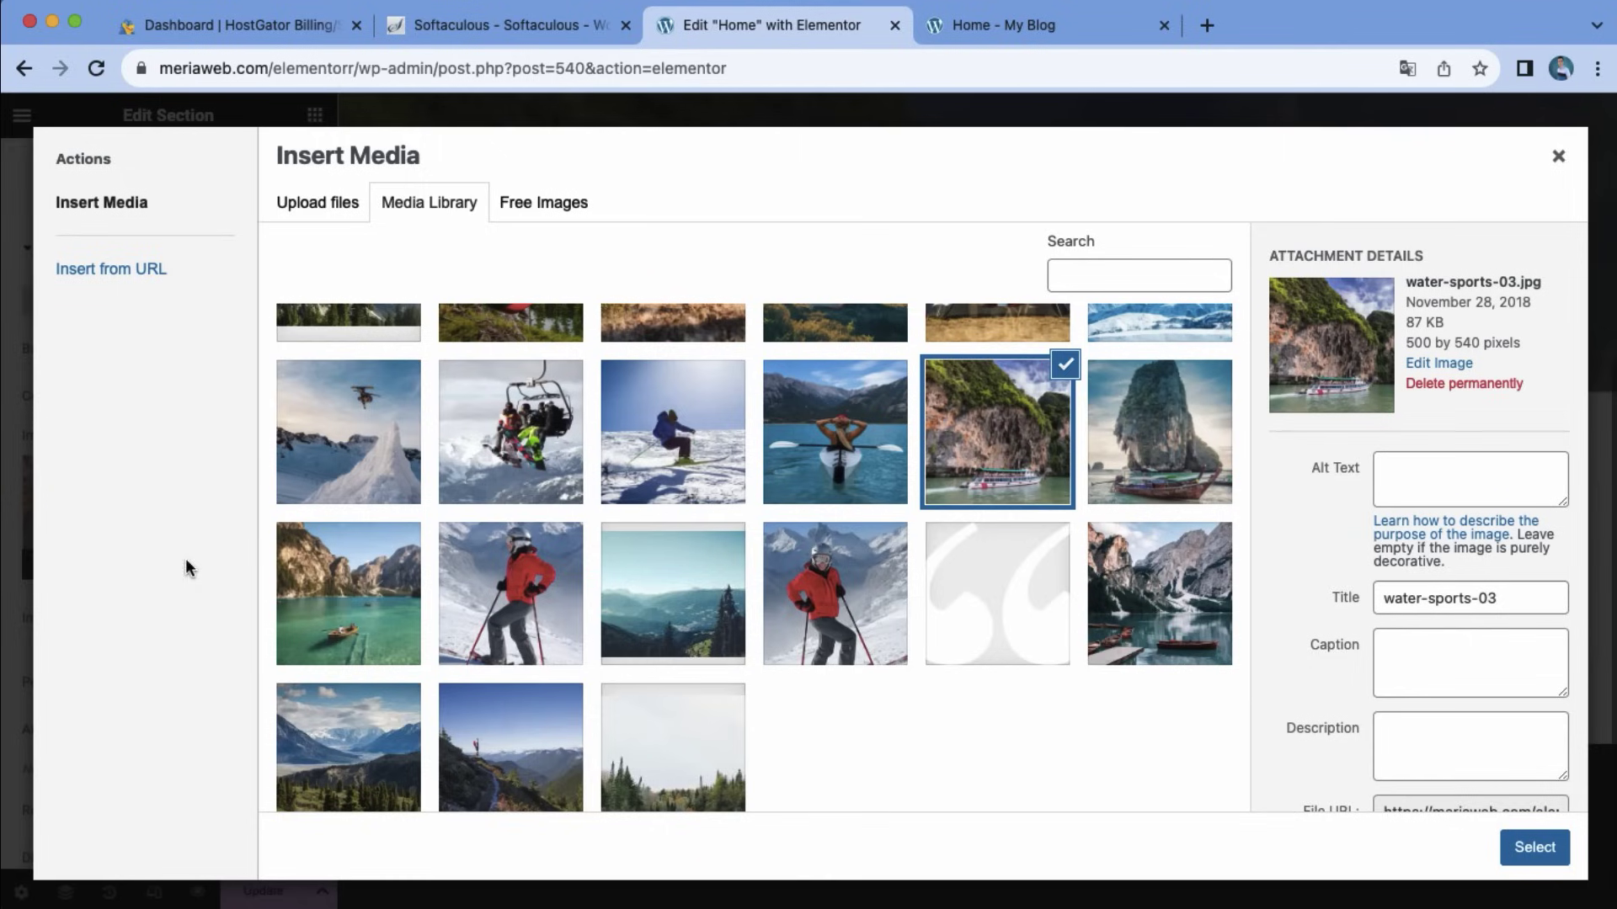
pyautogui.click(809, 449)
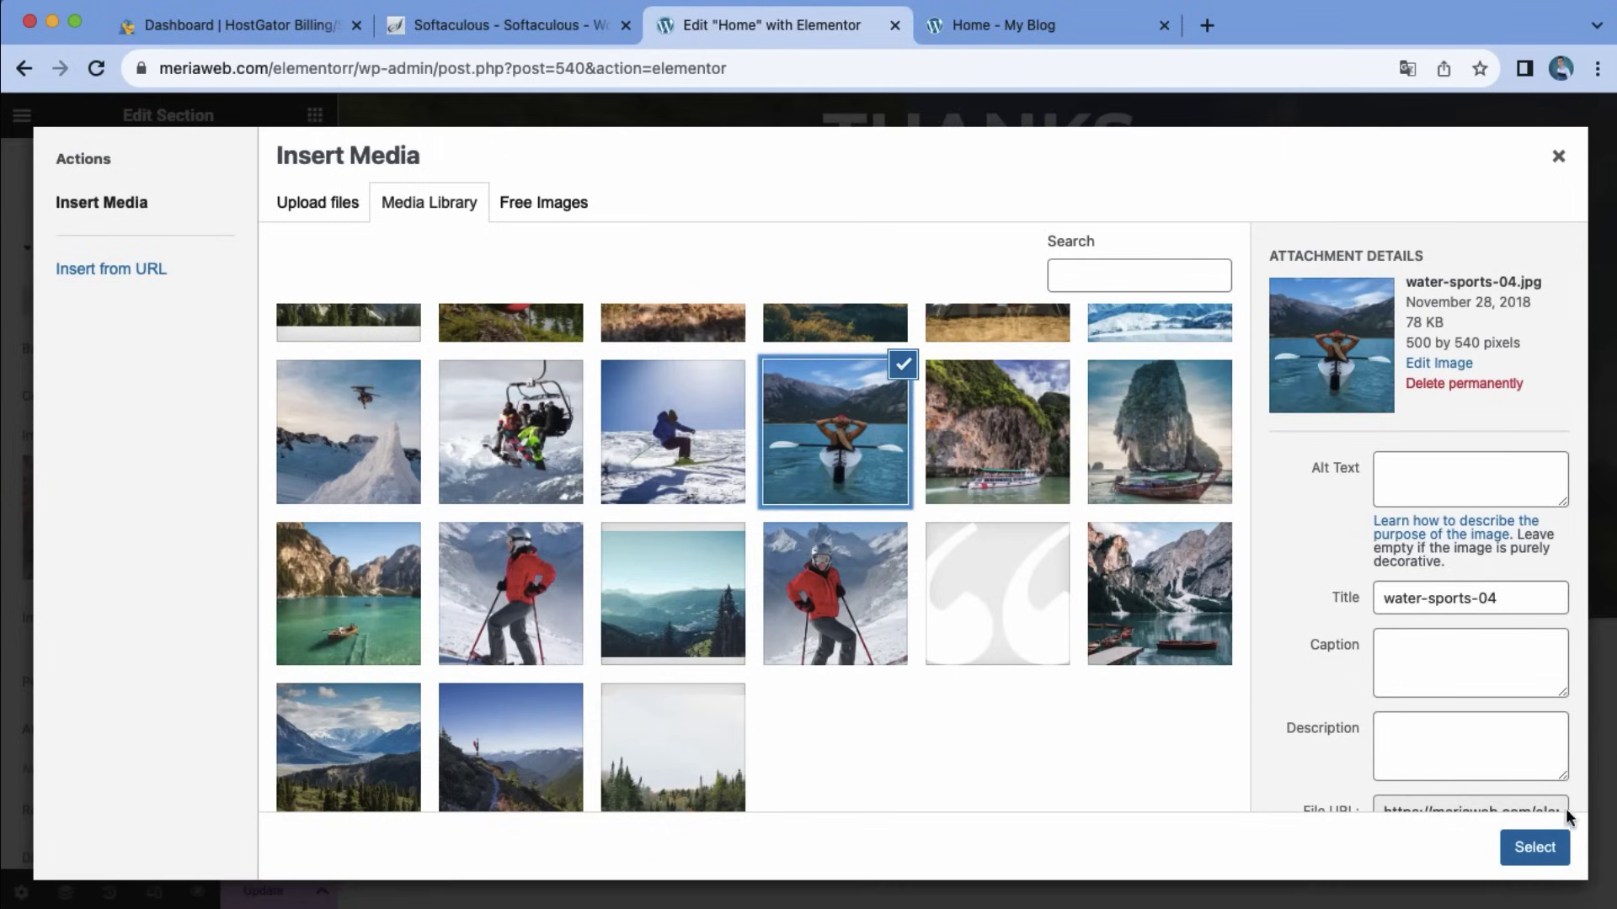
pyautogui.click(1544, 847)
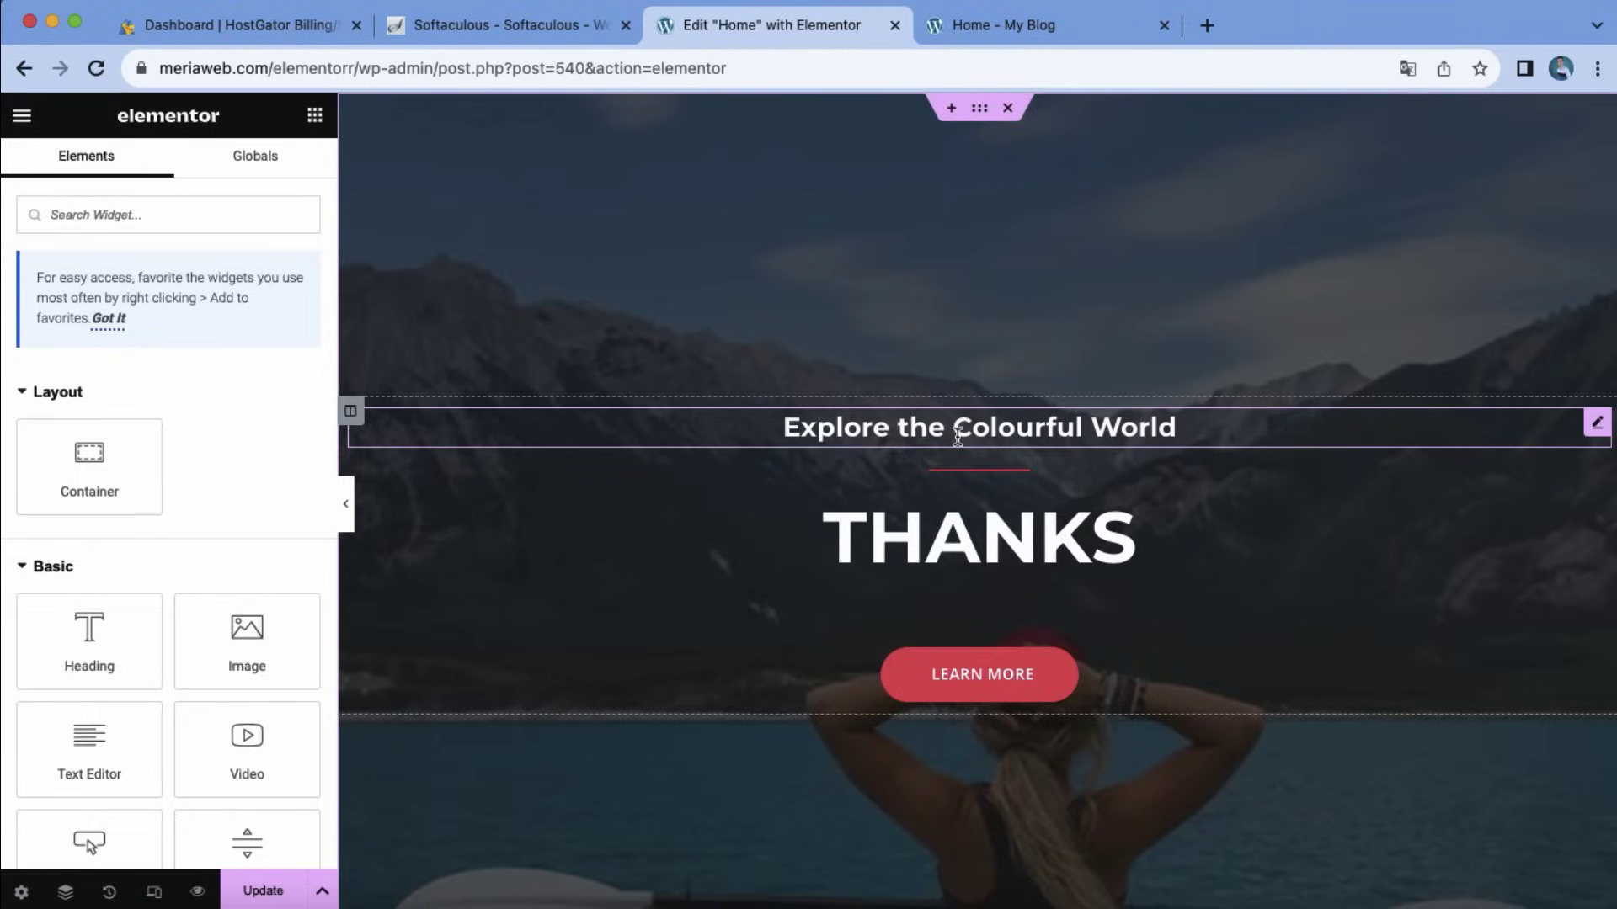
pyautogui.scroll(-3, 943, 434)
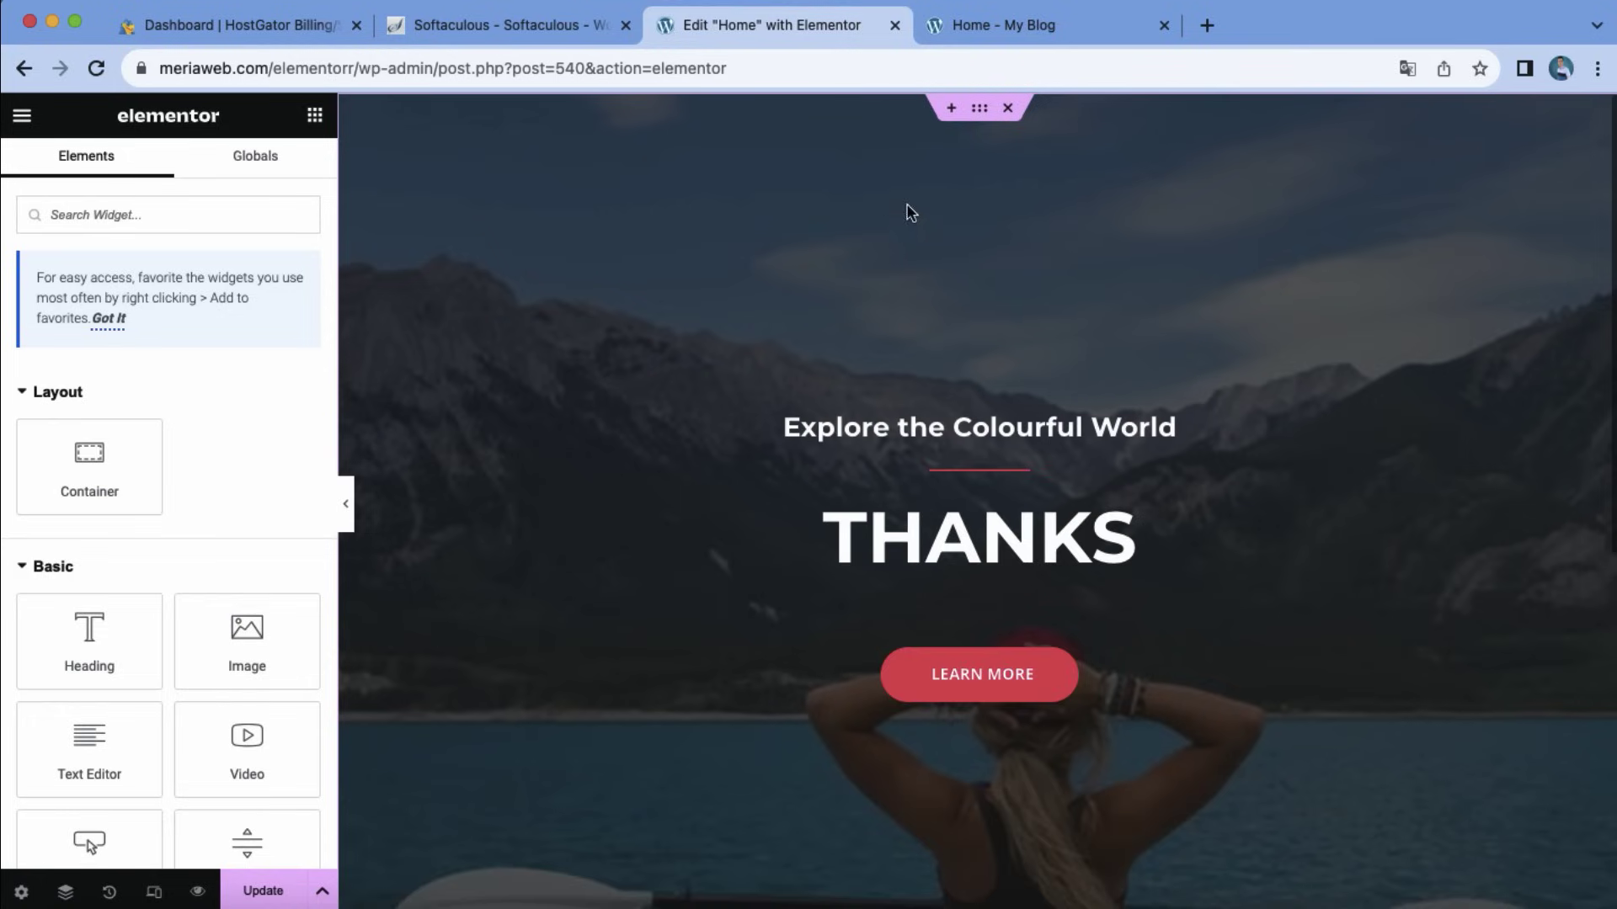
# - Reopen the hero section's background settings and choose the sunset landscape with the winding road as its image
pyautogui.click(980, 111)
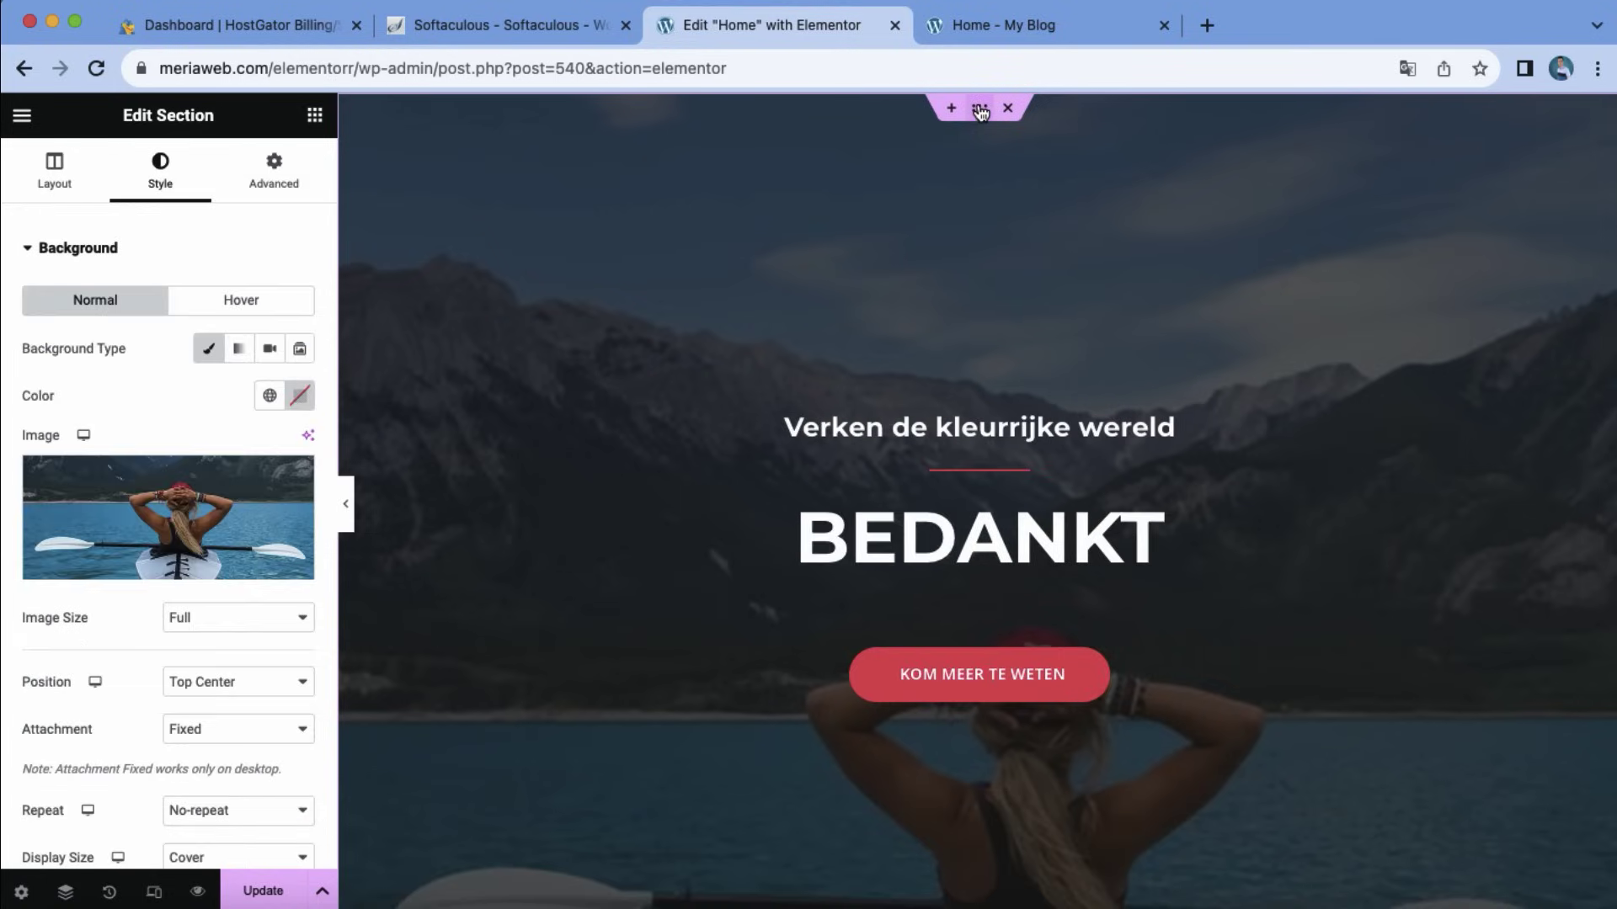
pyautogui.click(168, 517)
pyautogui.click(1514, 876)
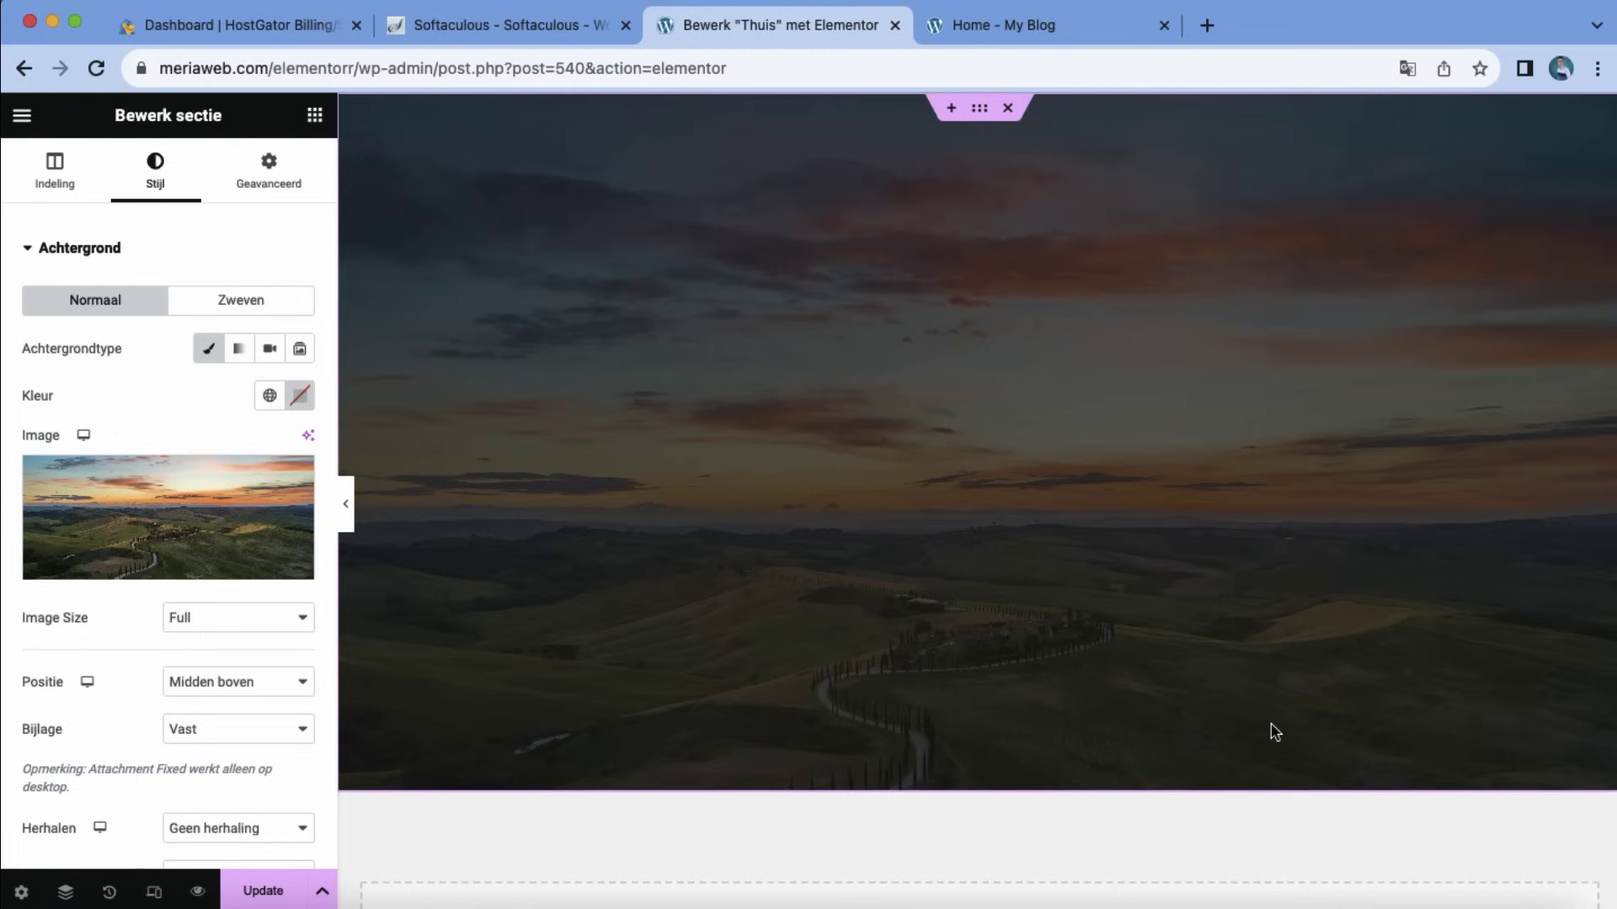
# - Open the Elementor template library from the empty area below the hero section and search its blocks for "ga"
pyautogui.scroll(-5, 1231, 686)
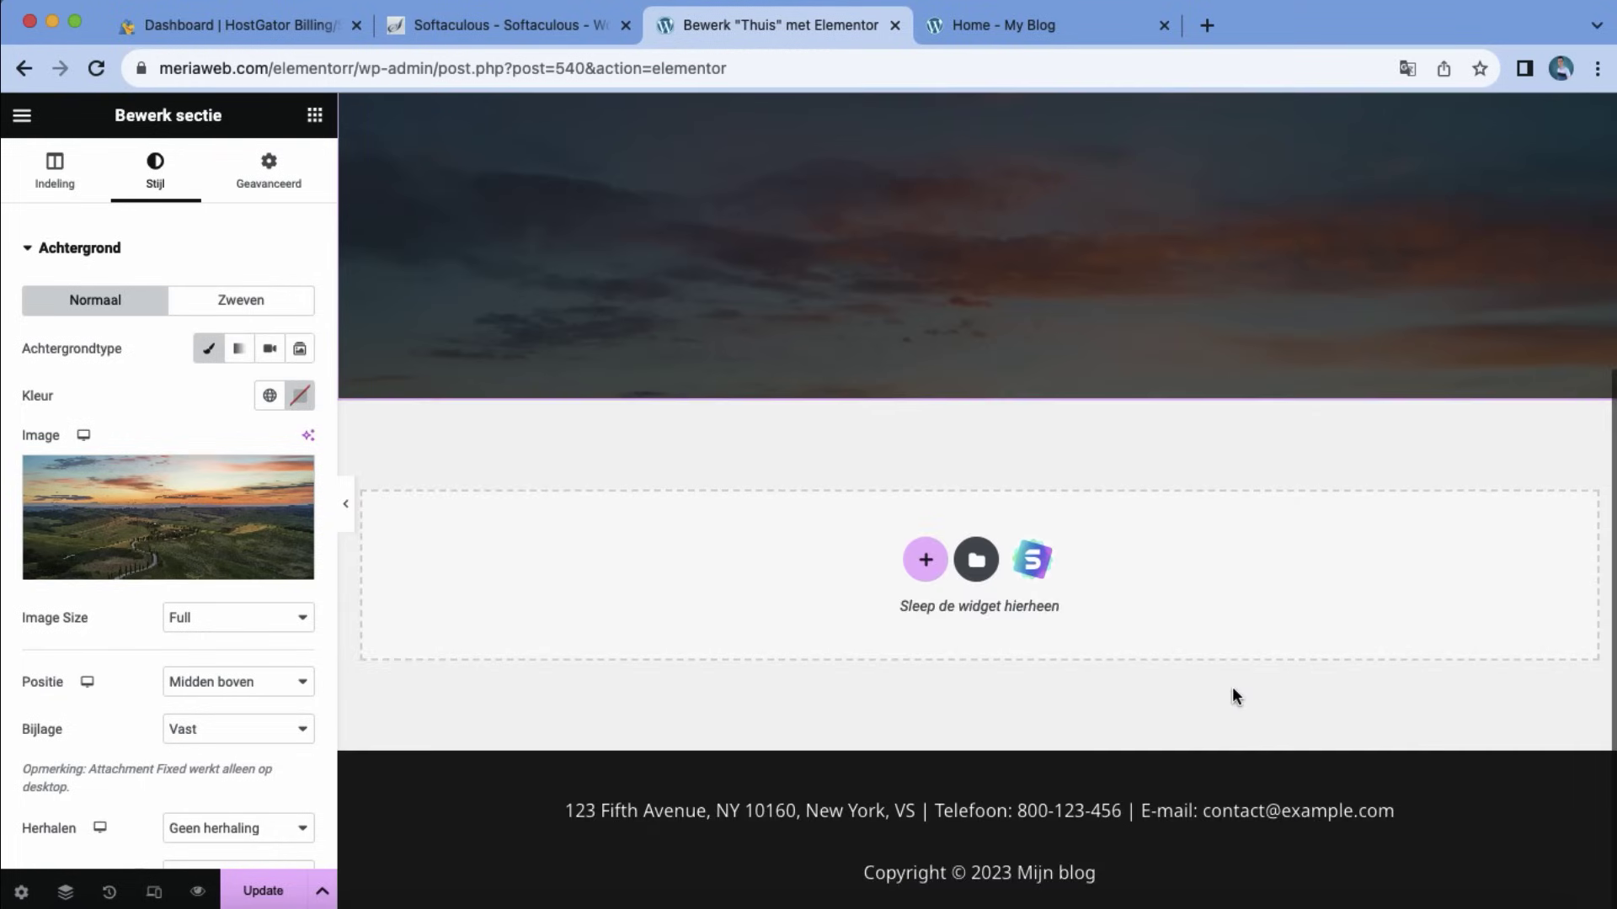
pyautogui.click(976, 542)
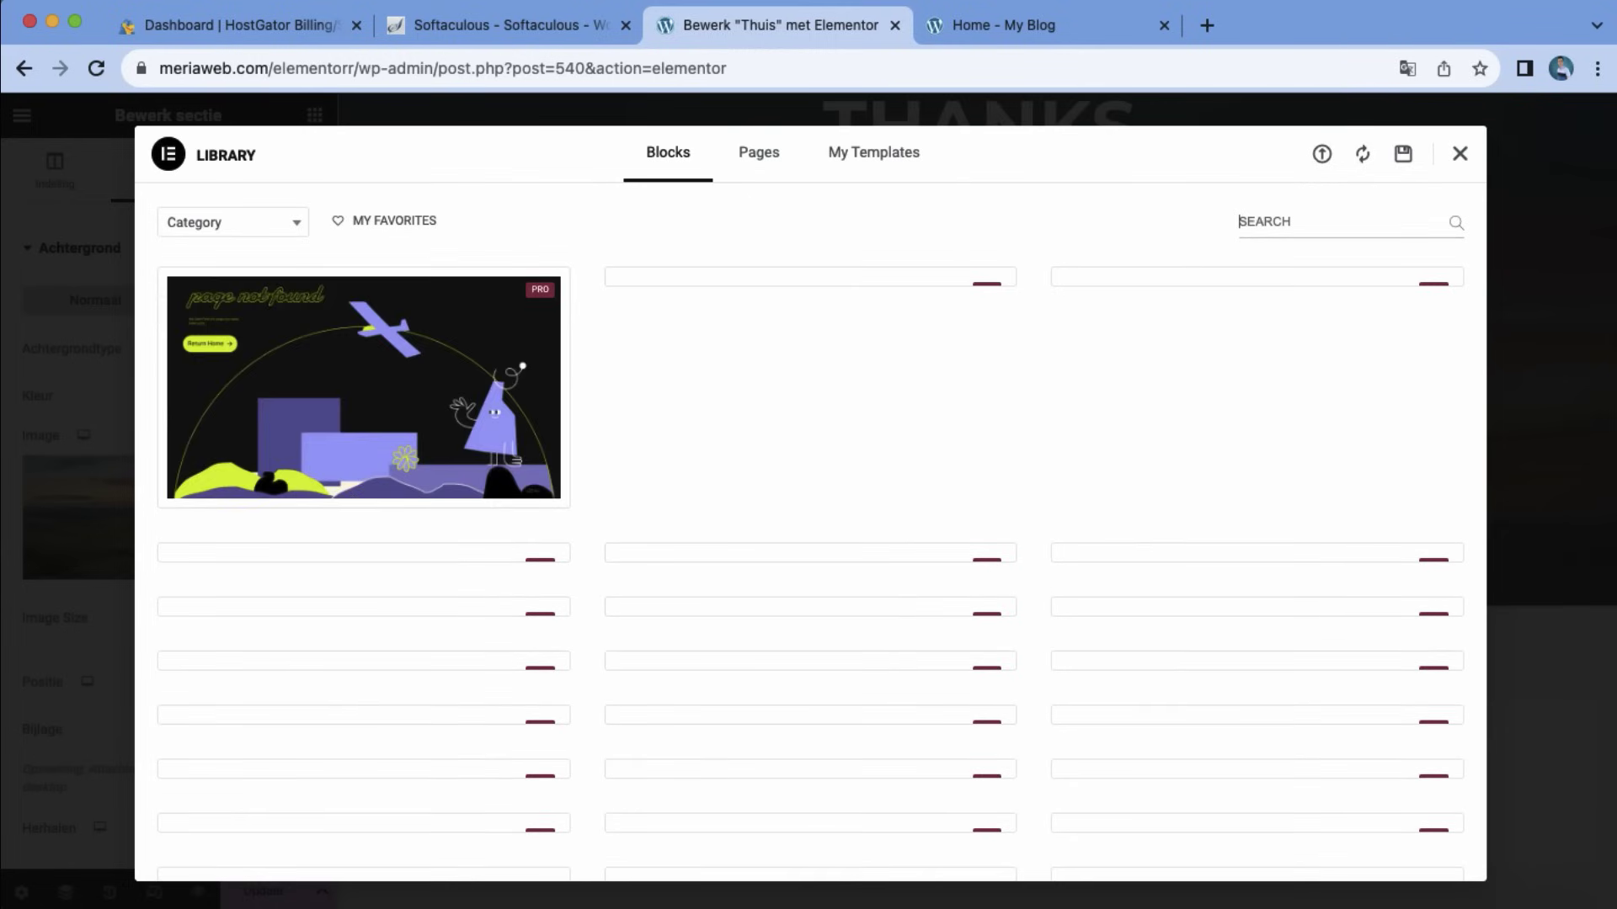
pyautogui.write('gale')
pyautogui.press('BackSpace')
pyautogui.press('BackSpace')
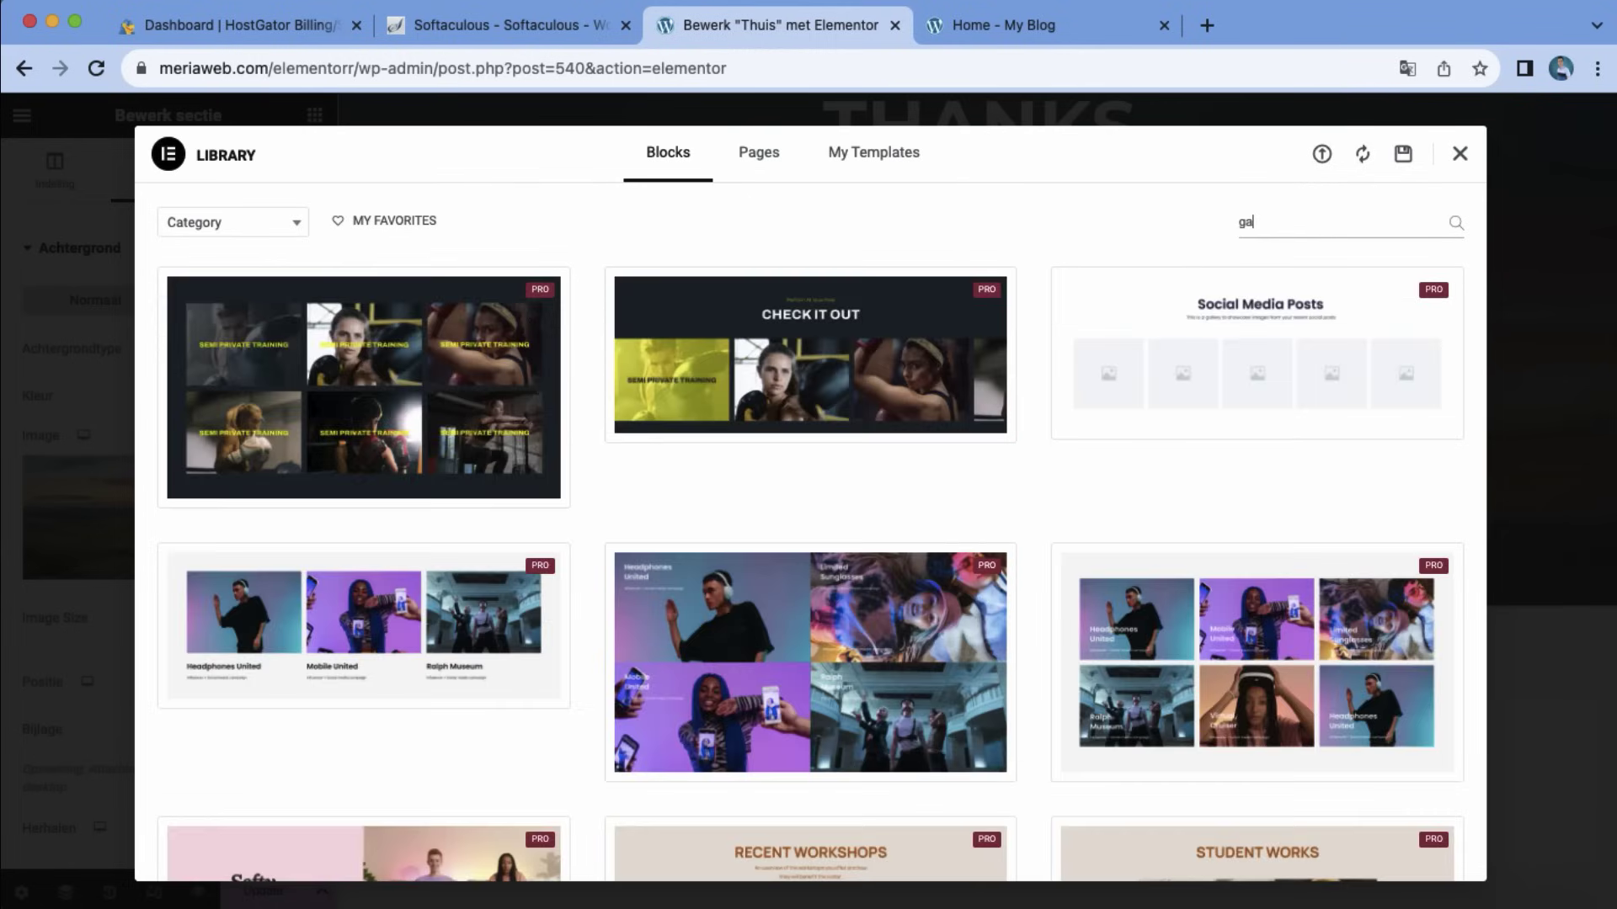
pyautogui.scroll(-5, 910, 496)
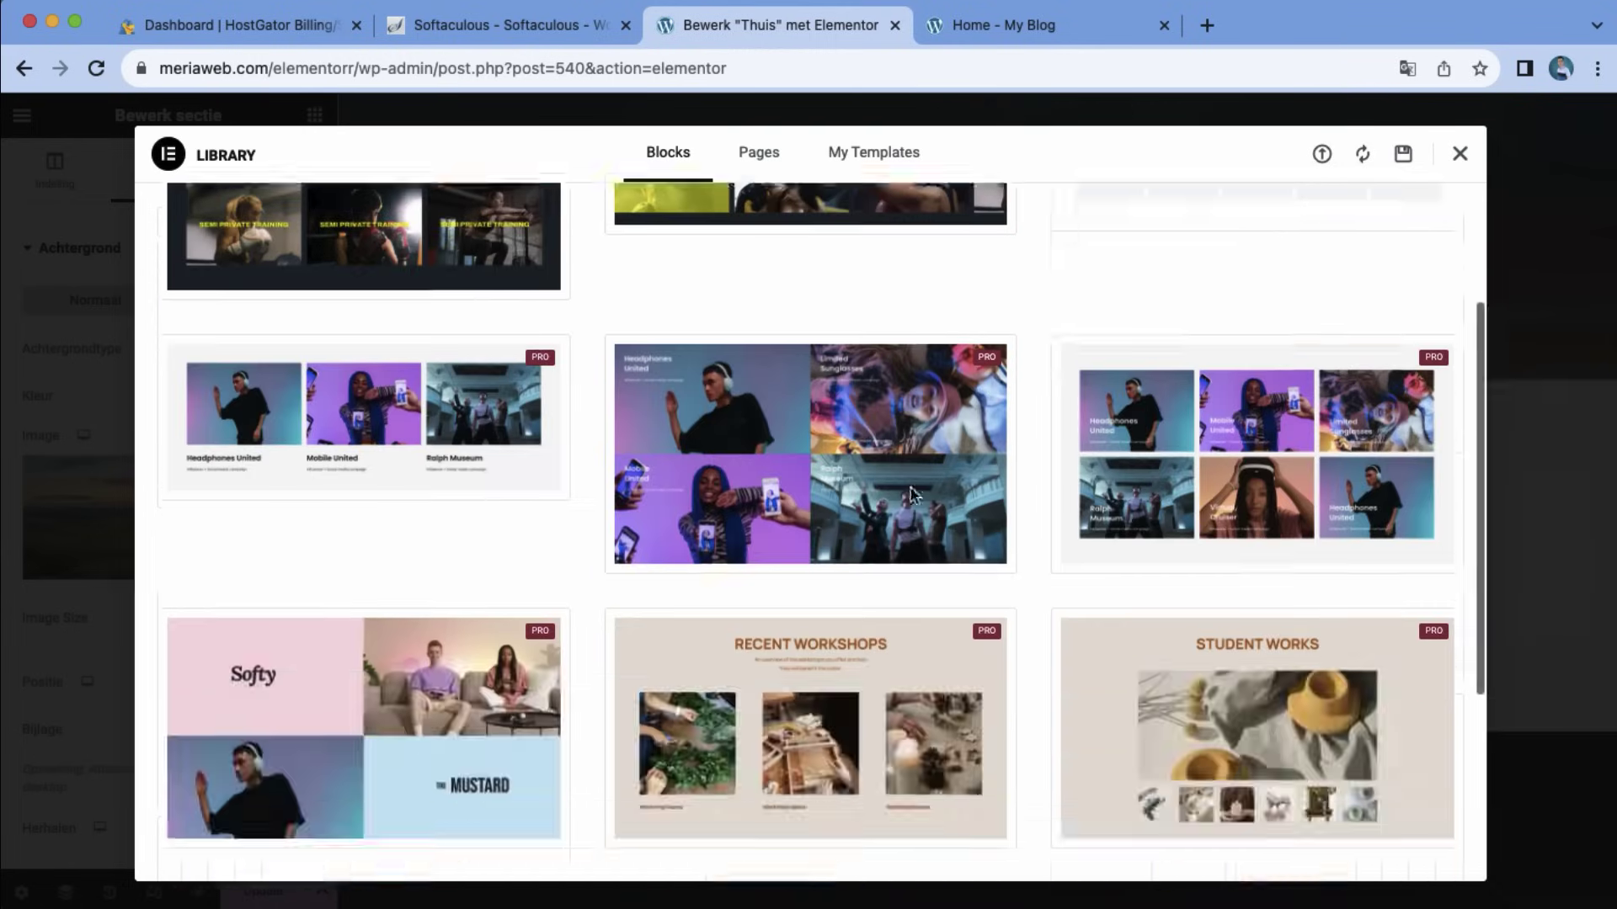
pyautogui.scroll(5, 831, 497)
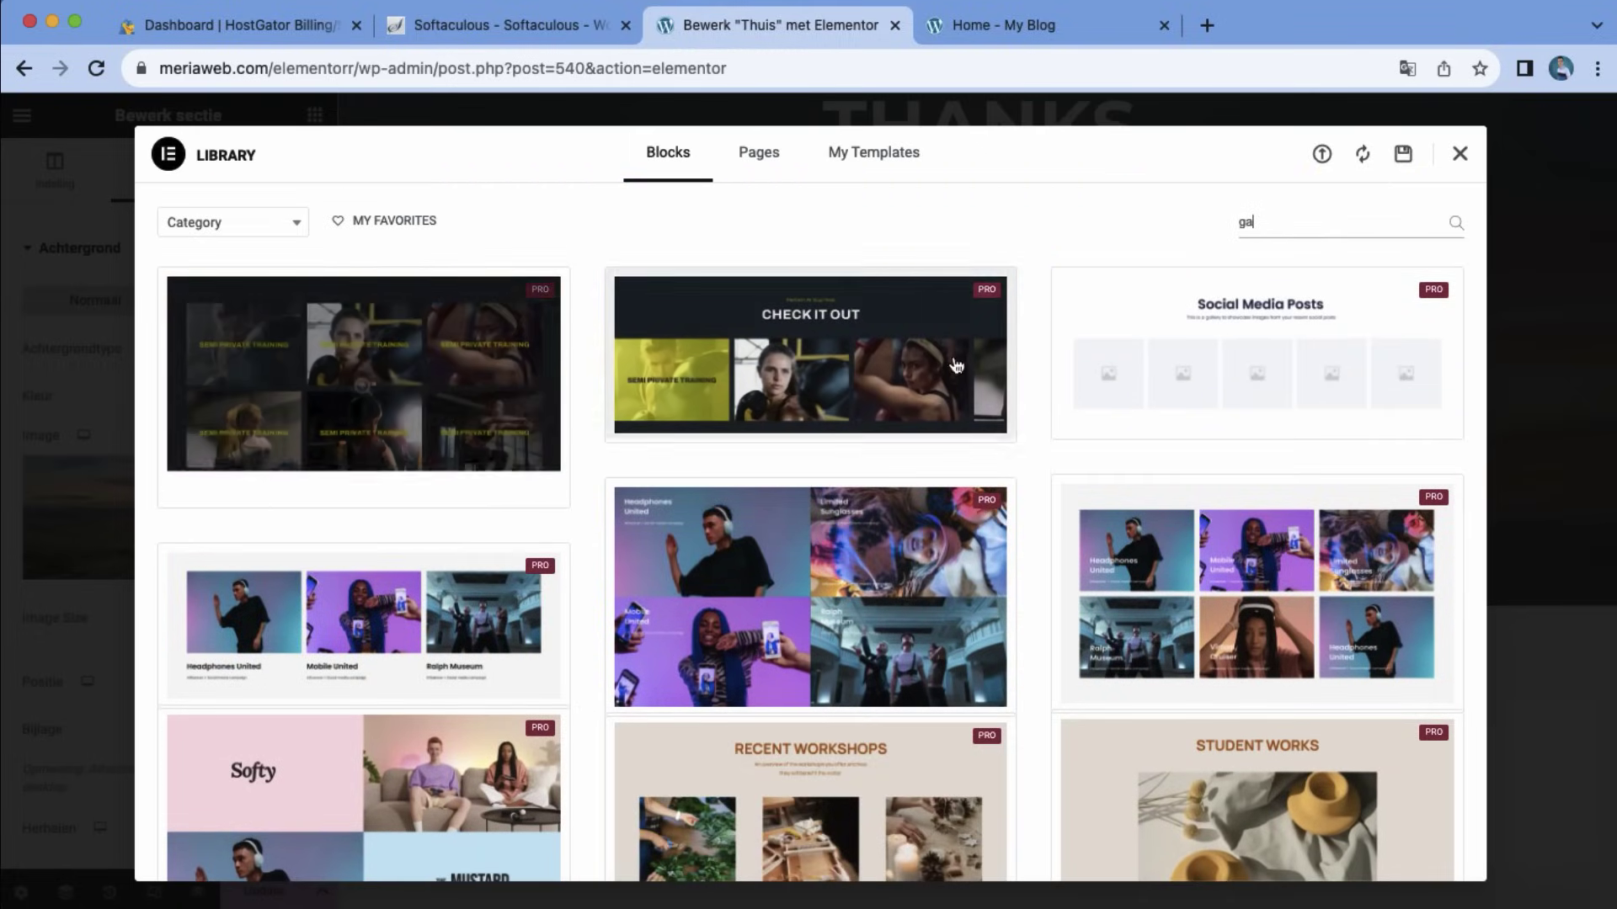
pyautogui.moveTo(480, 418)
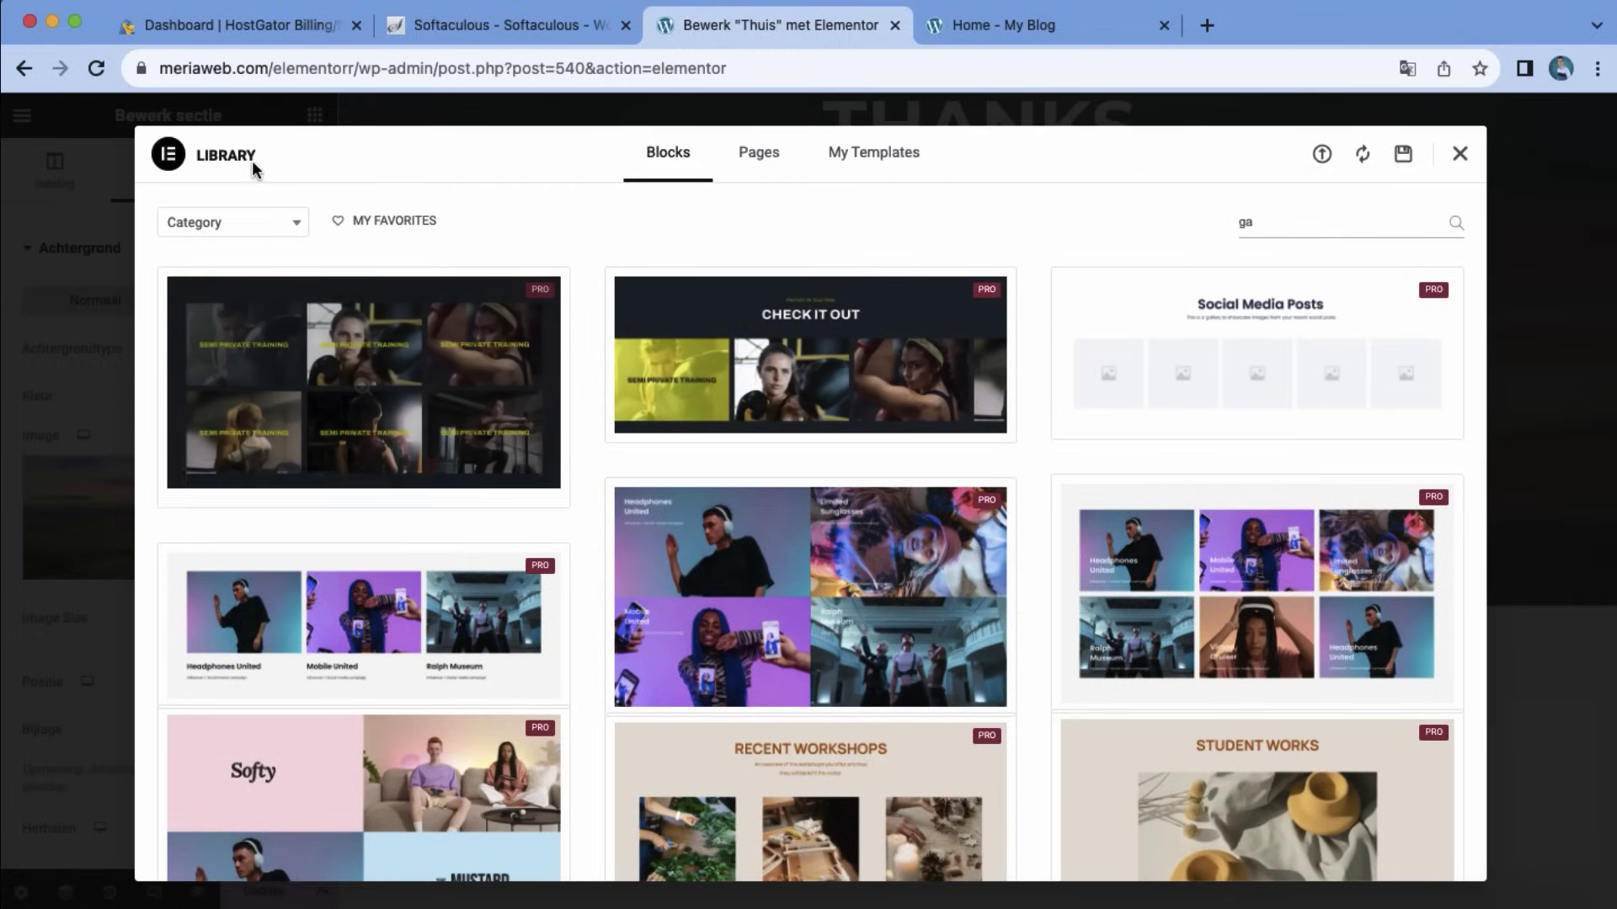
# - Filter the library blocks by the Gallery category and look through the gallery designs
pyautogui.click(220, 235)
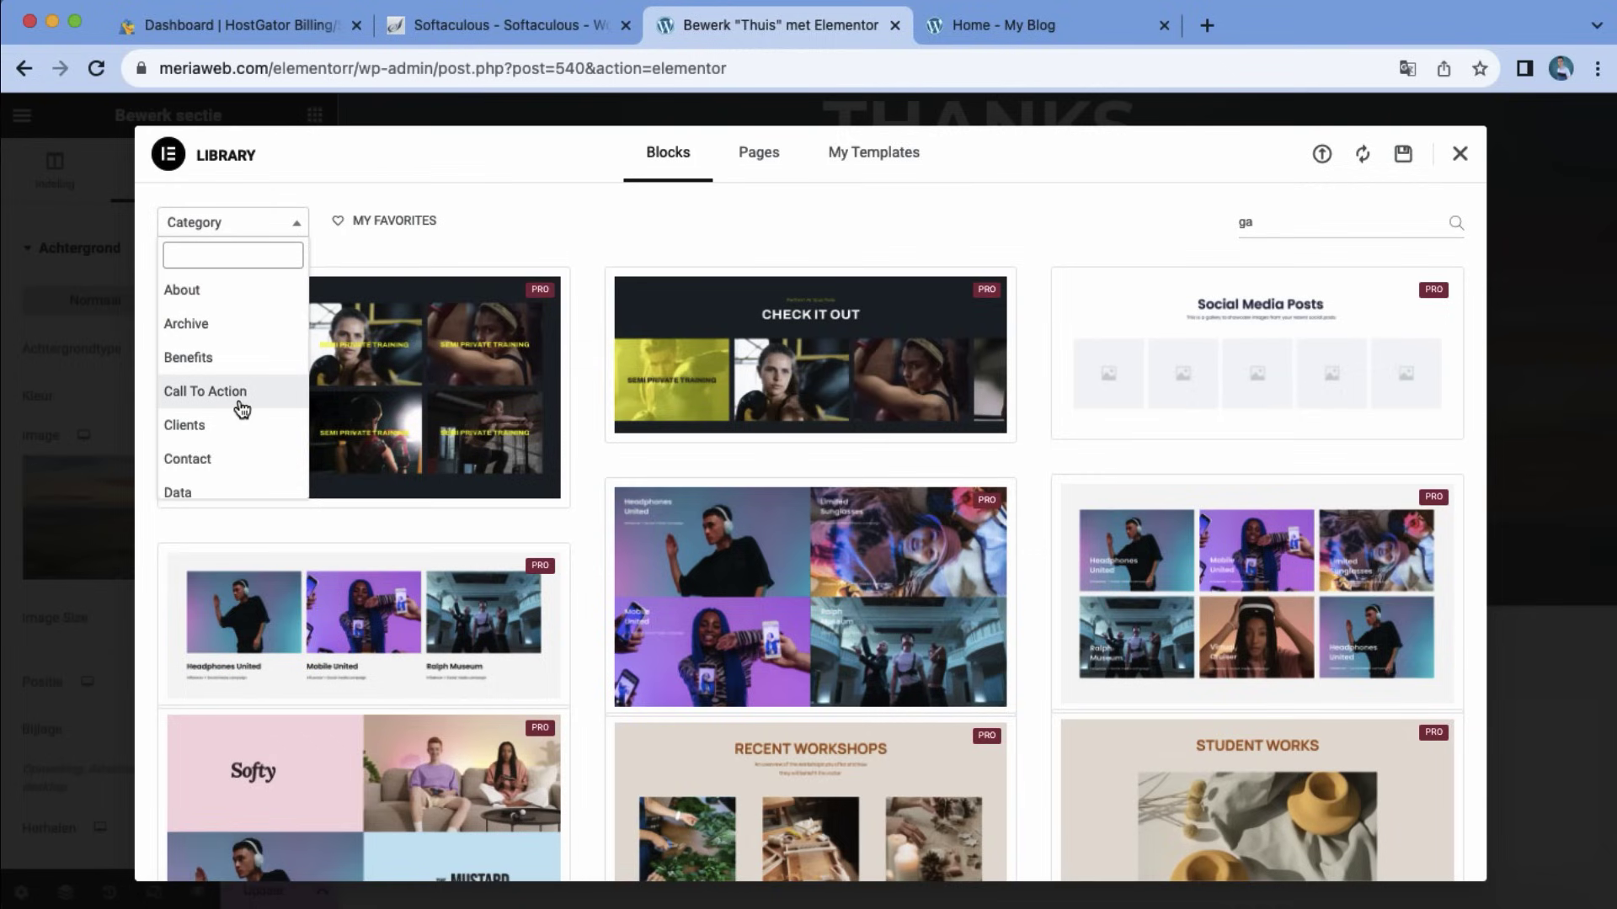
pyautogui.scroll(-4, 240, 396)
pyautogui.click(249, 476)
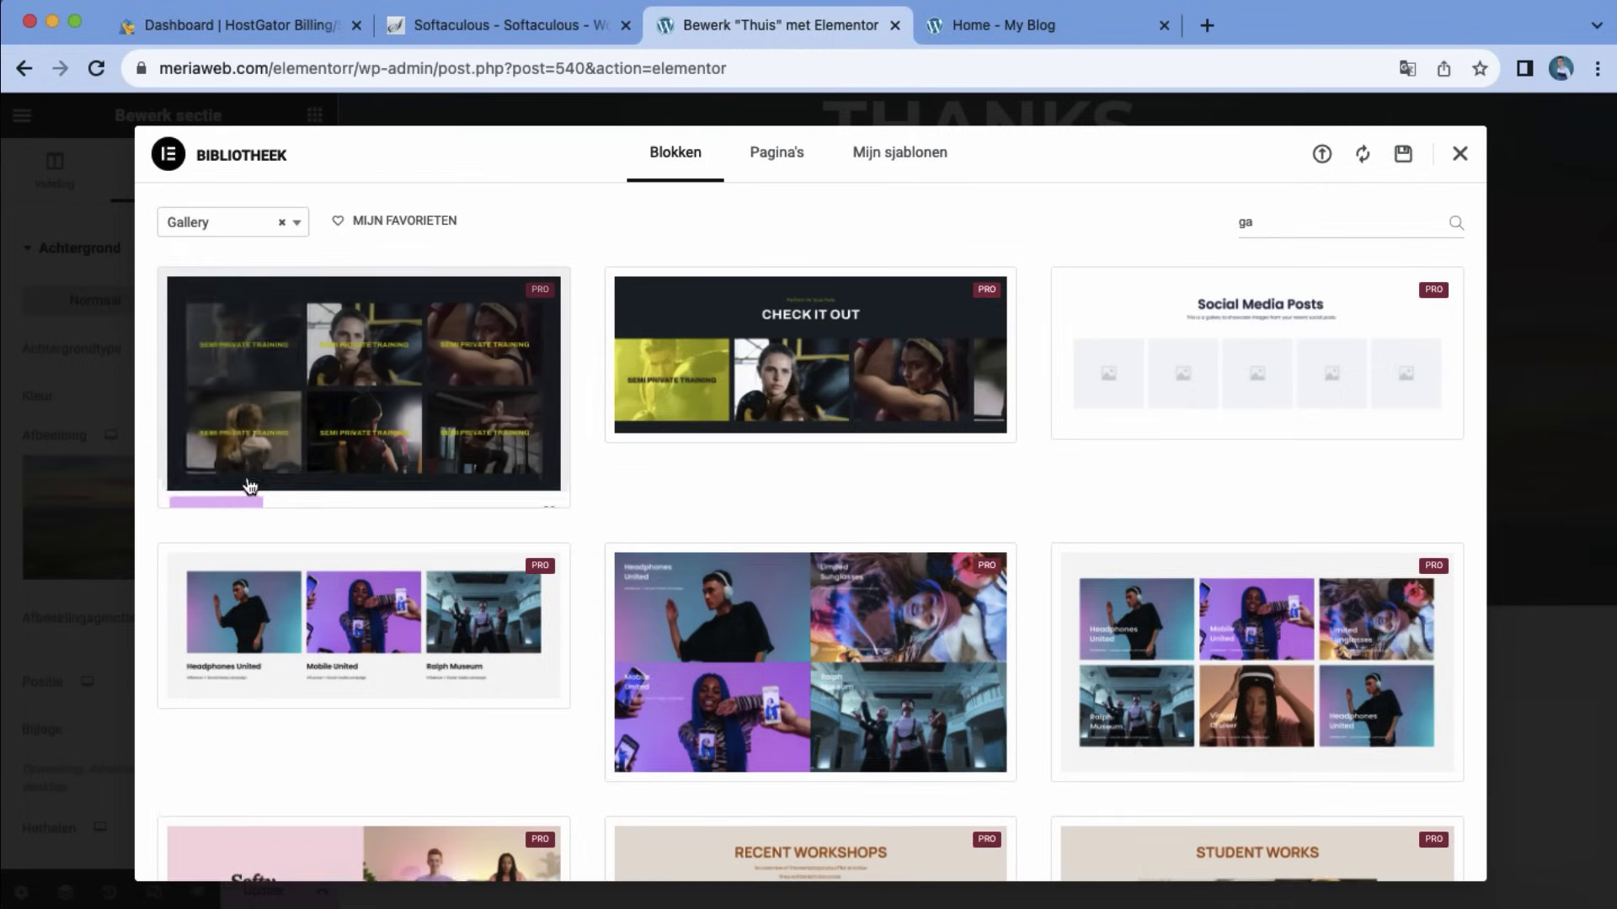
pyautogui.scroll(-5, 834, 526)
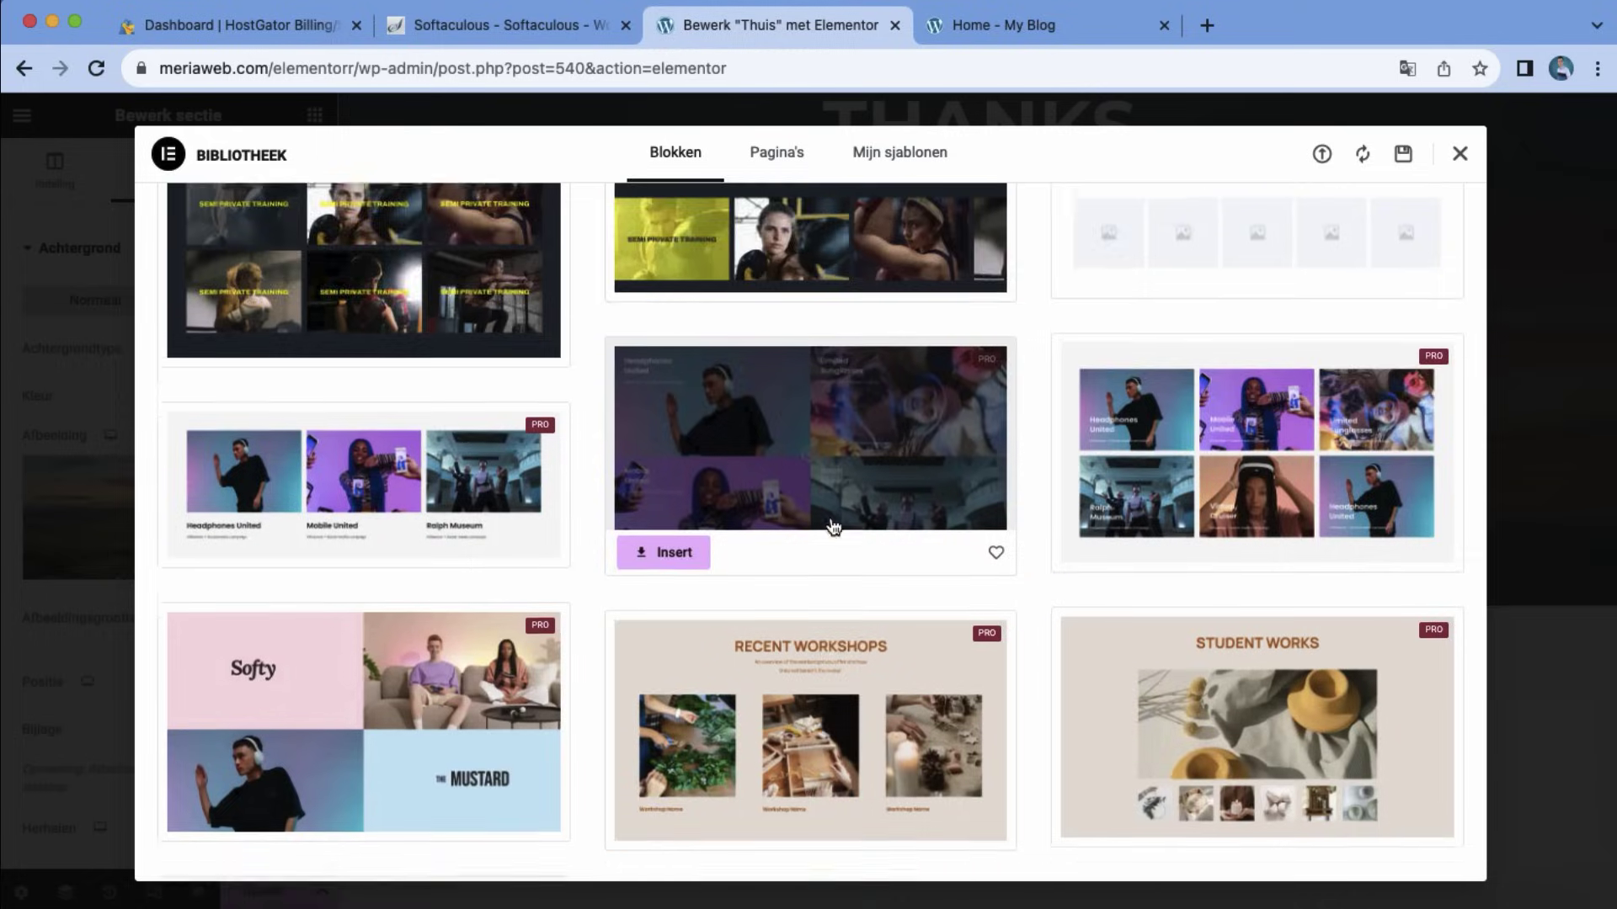
pyautogui.scroll(3, 840, 563)
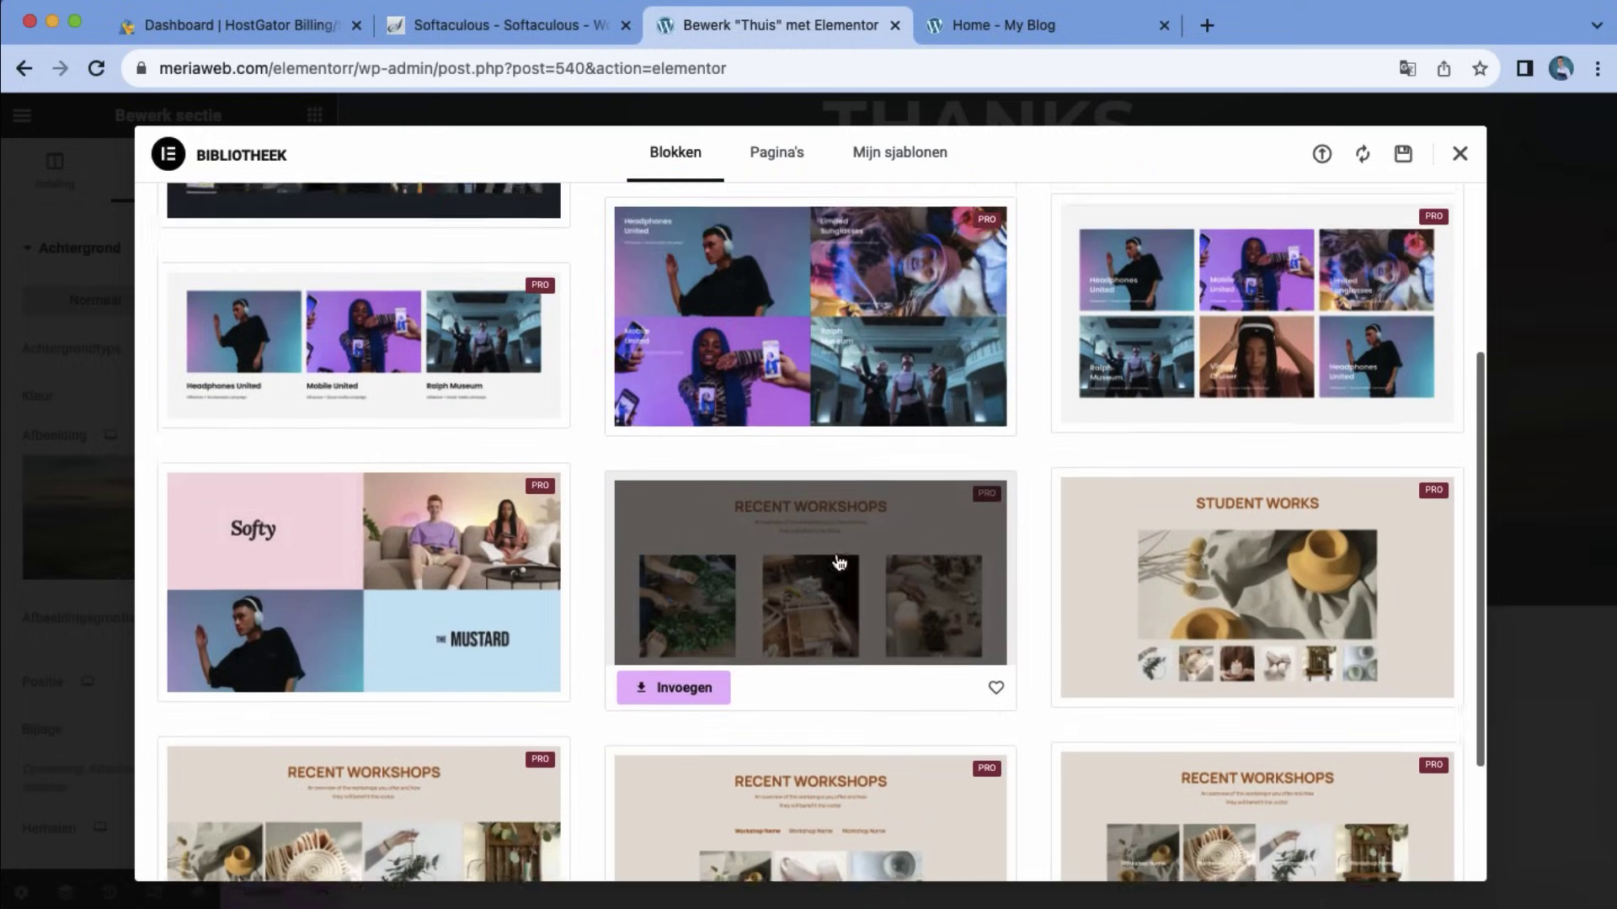
pyautogui.scroll(-4, 821, 712)
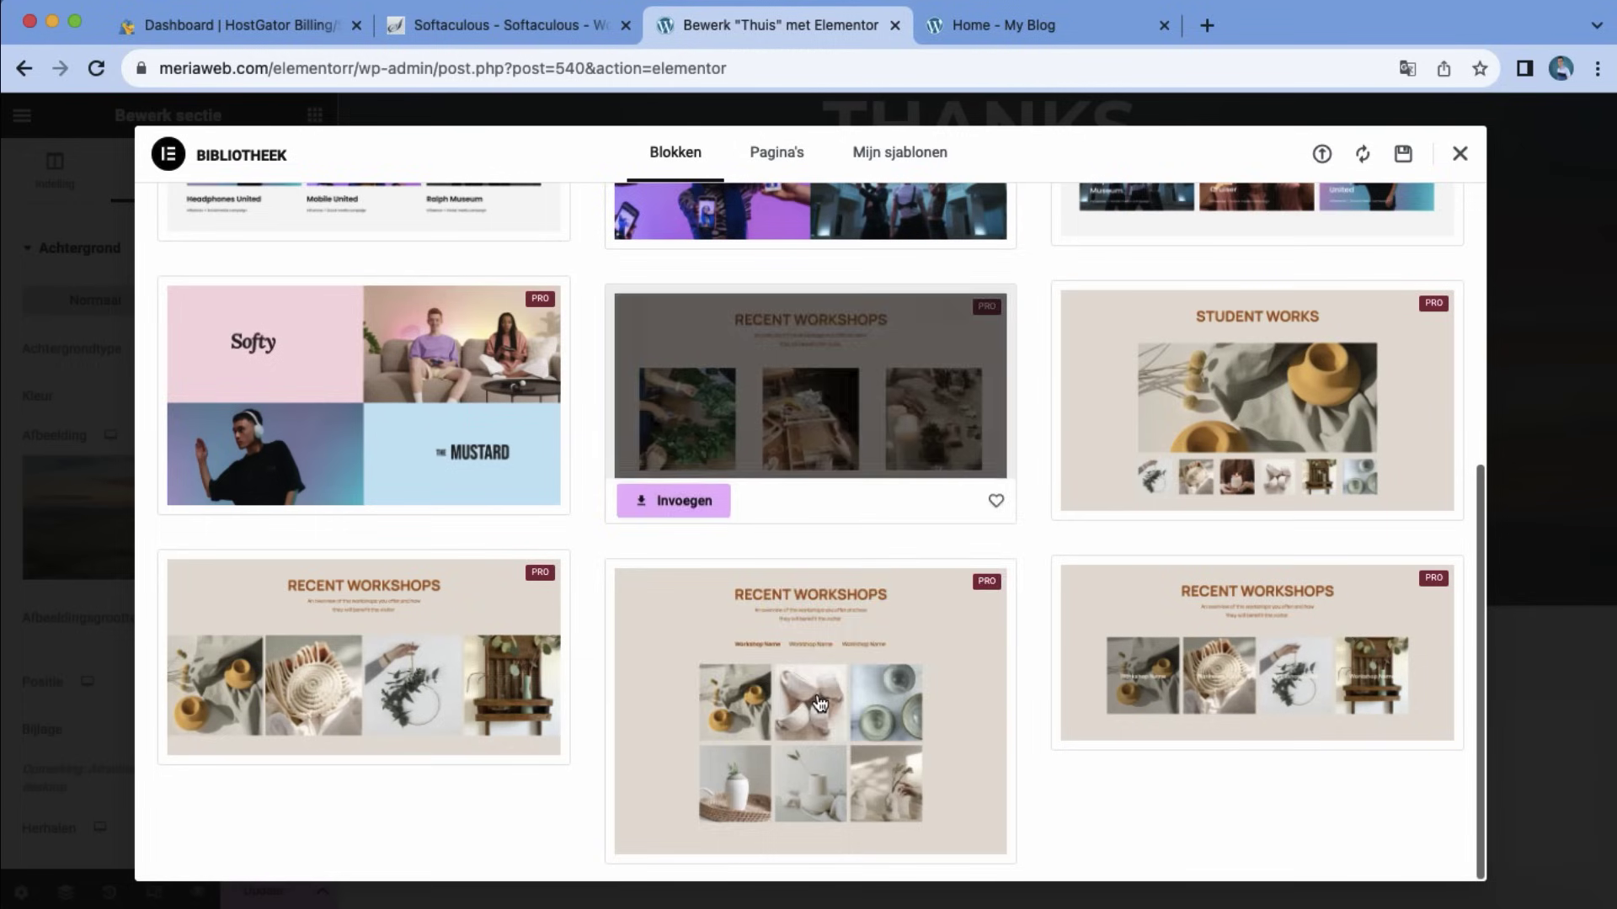
pyautogui.scroll(6, 820, 703)
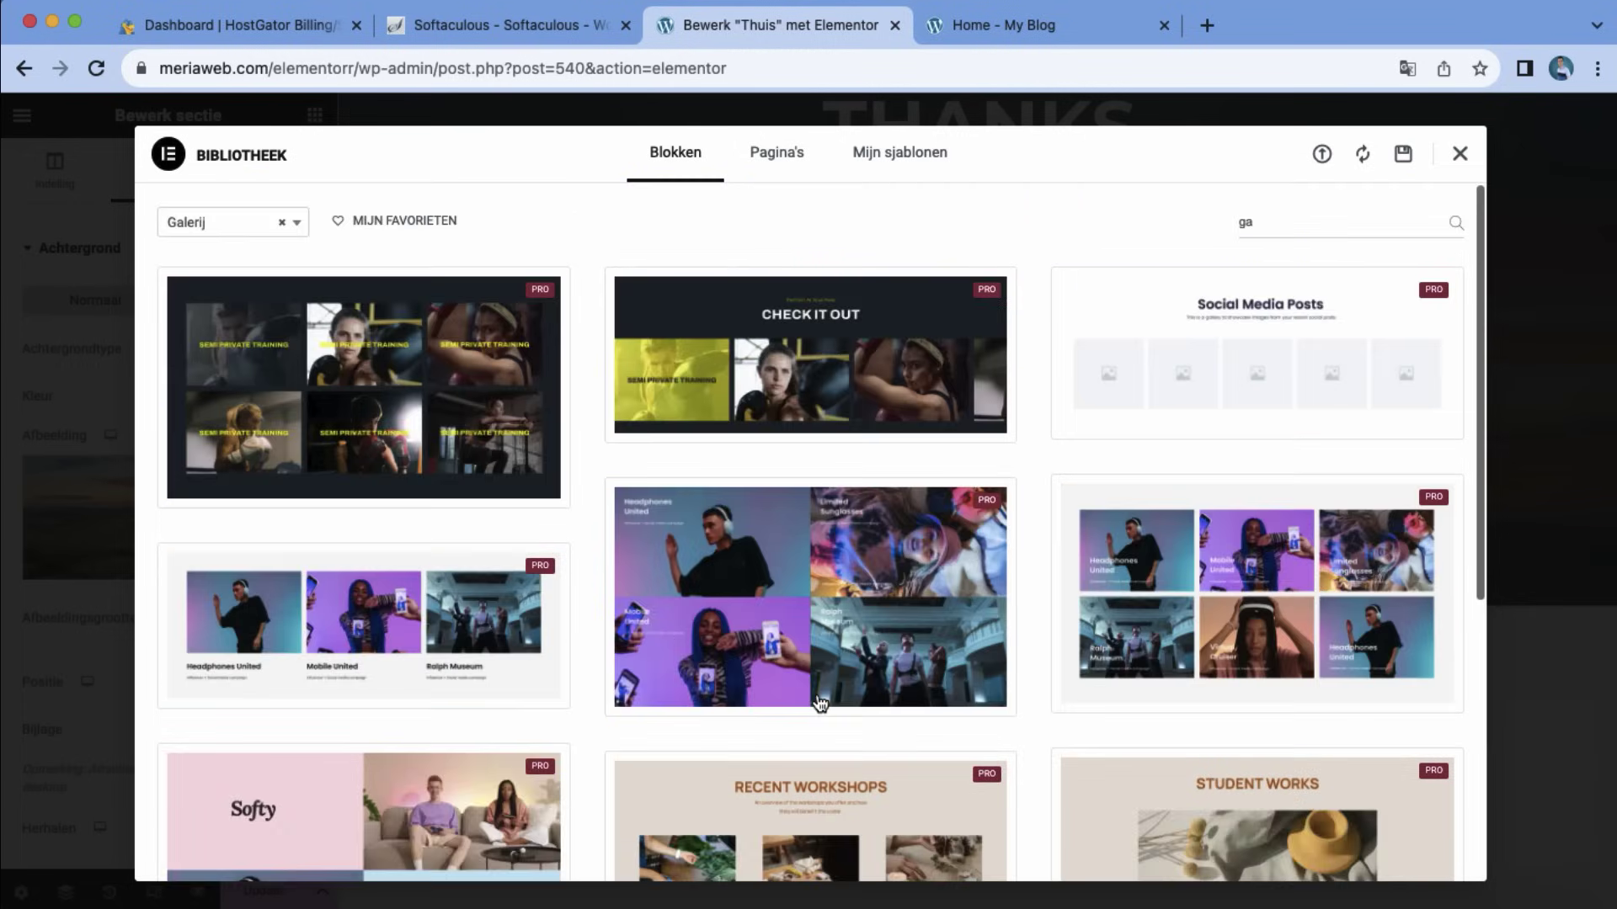
# - Clear the Gallery filter and show the blocks in the About category instead
pyautogui.click(281, 222)
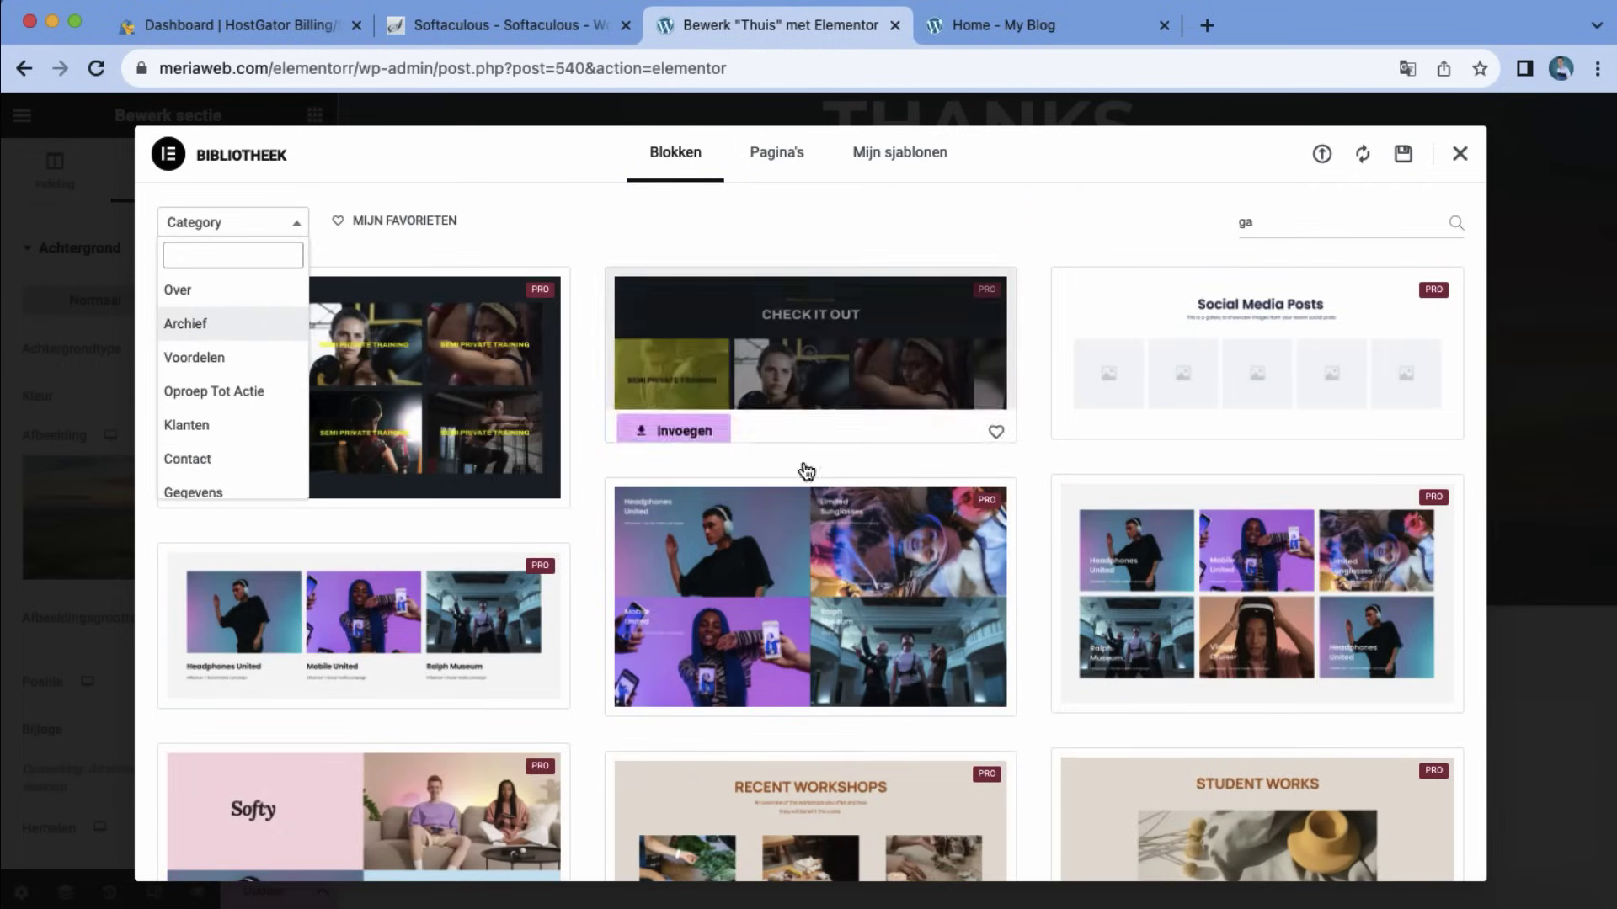
pyautogui.scroll(-5, 876, 522)
pyautogui.scroll(6, 882, 498)
pyautogui.click(232, 222)
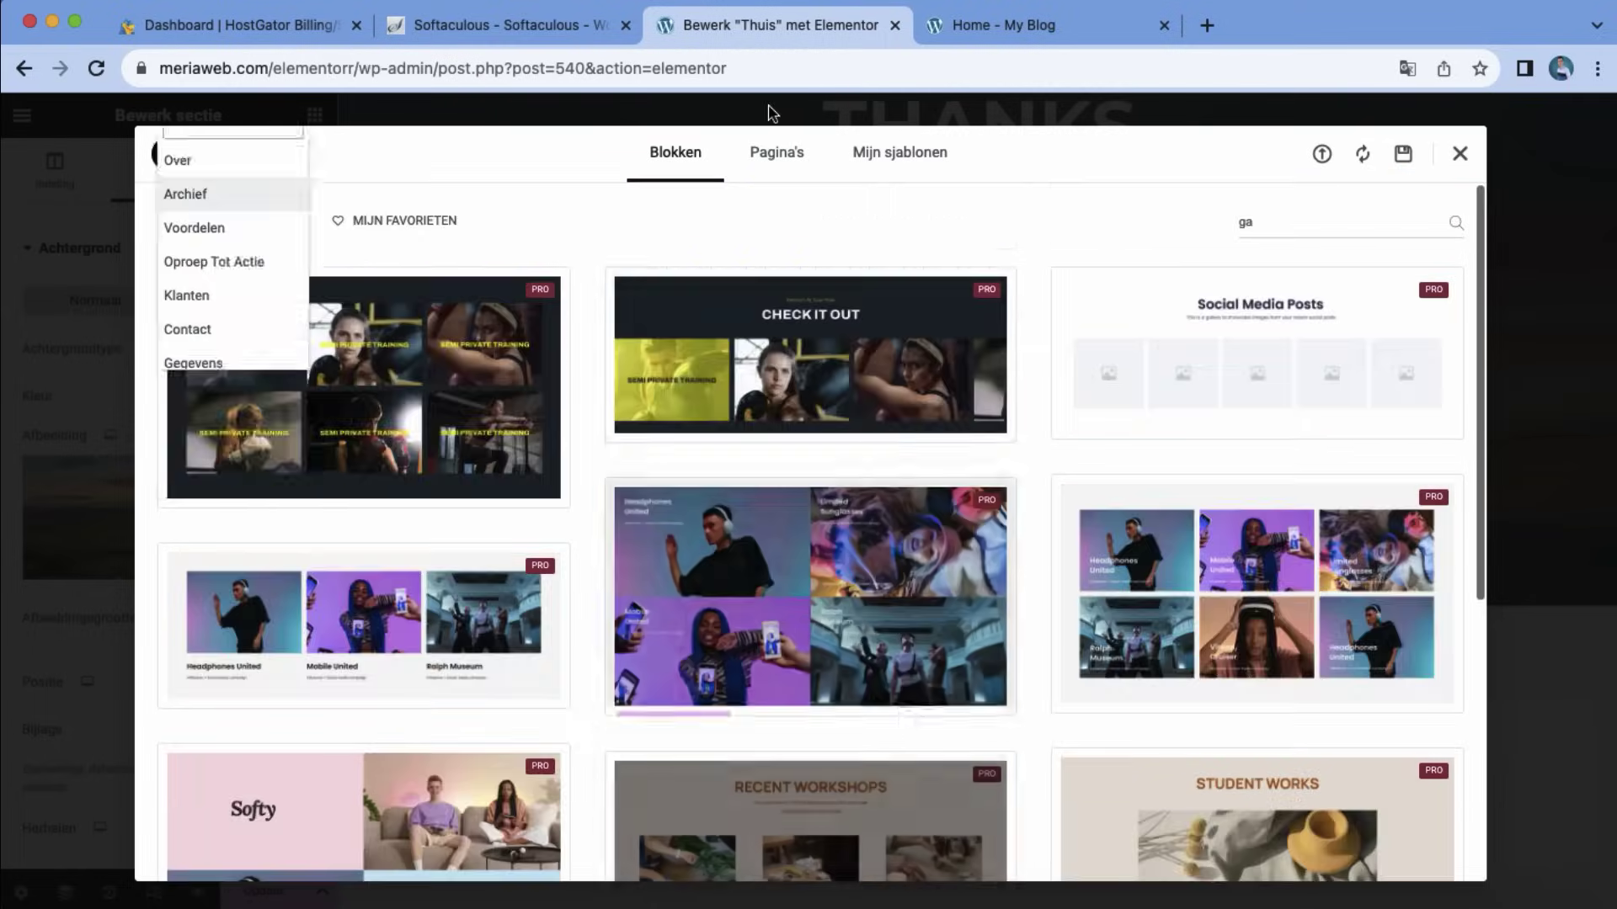
pyautogui.click(237, 291)
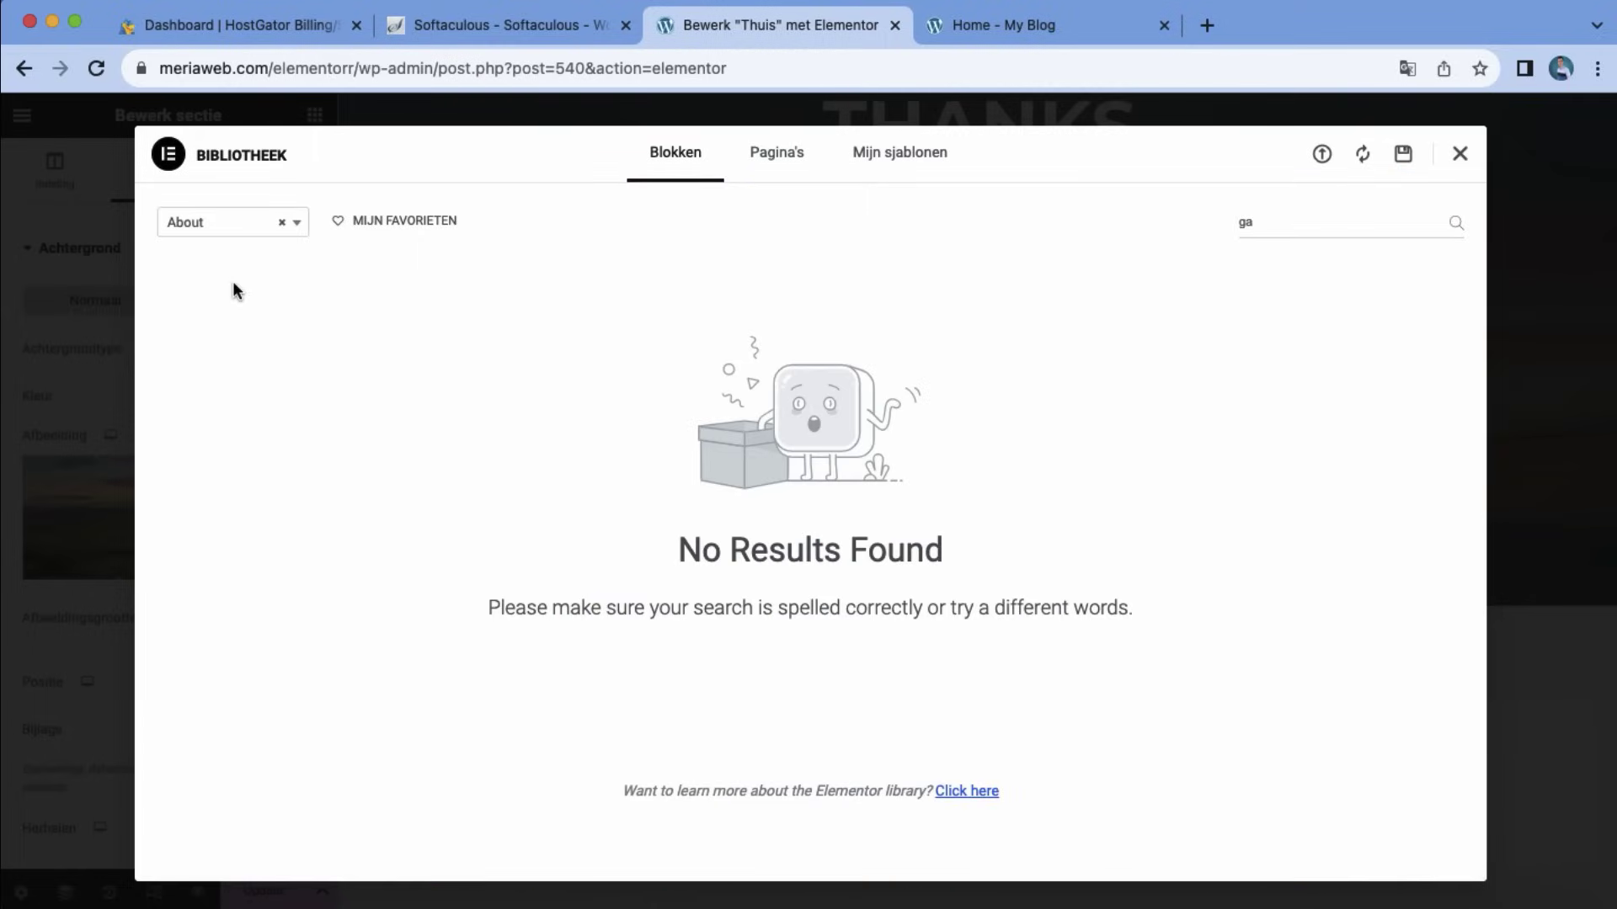
# - Browse the full-page templates in the Elementor library, then close the library without inserting one
pyautogui.click(789, 139)
pyautogui.scroll(-10, 836, 463)
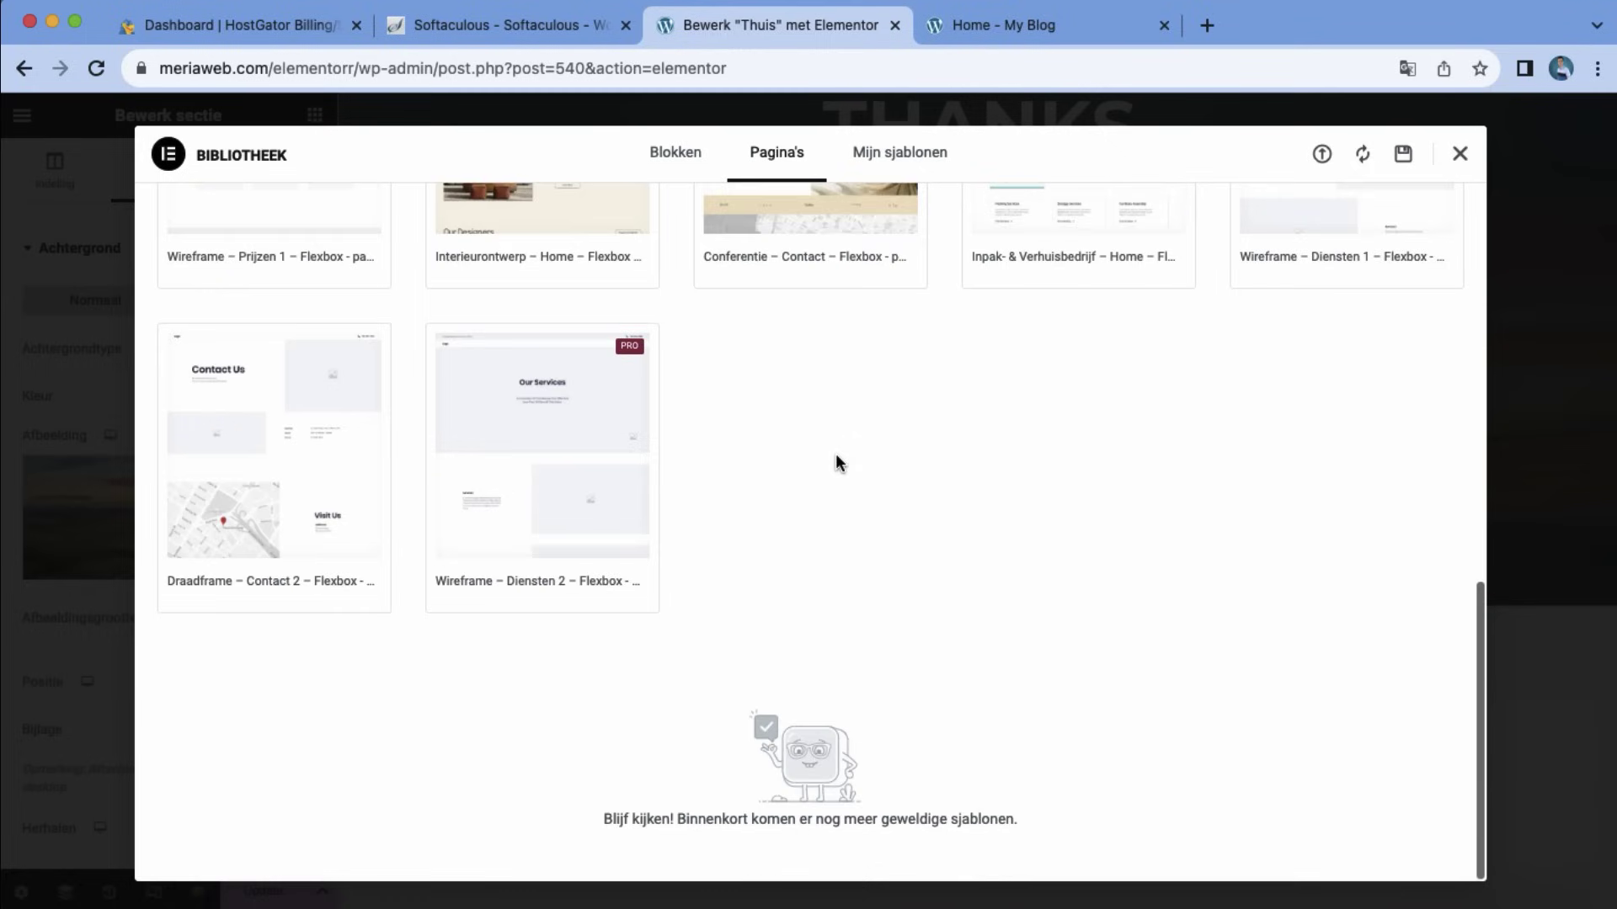
pyautogui.scroll(10, 836, 463)
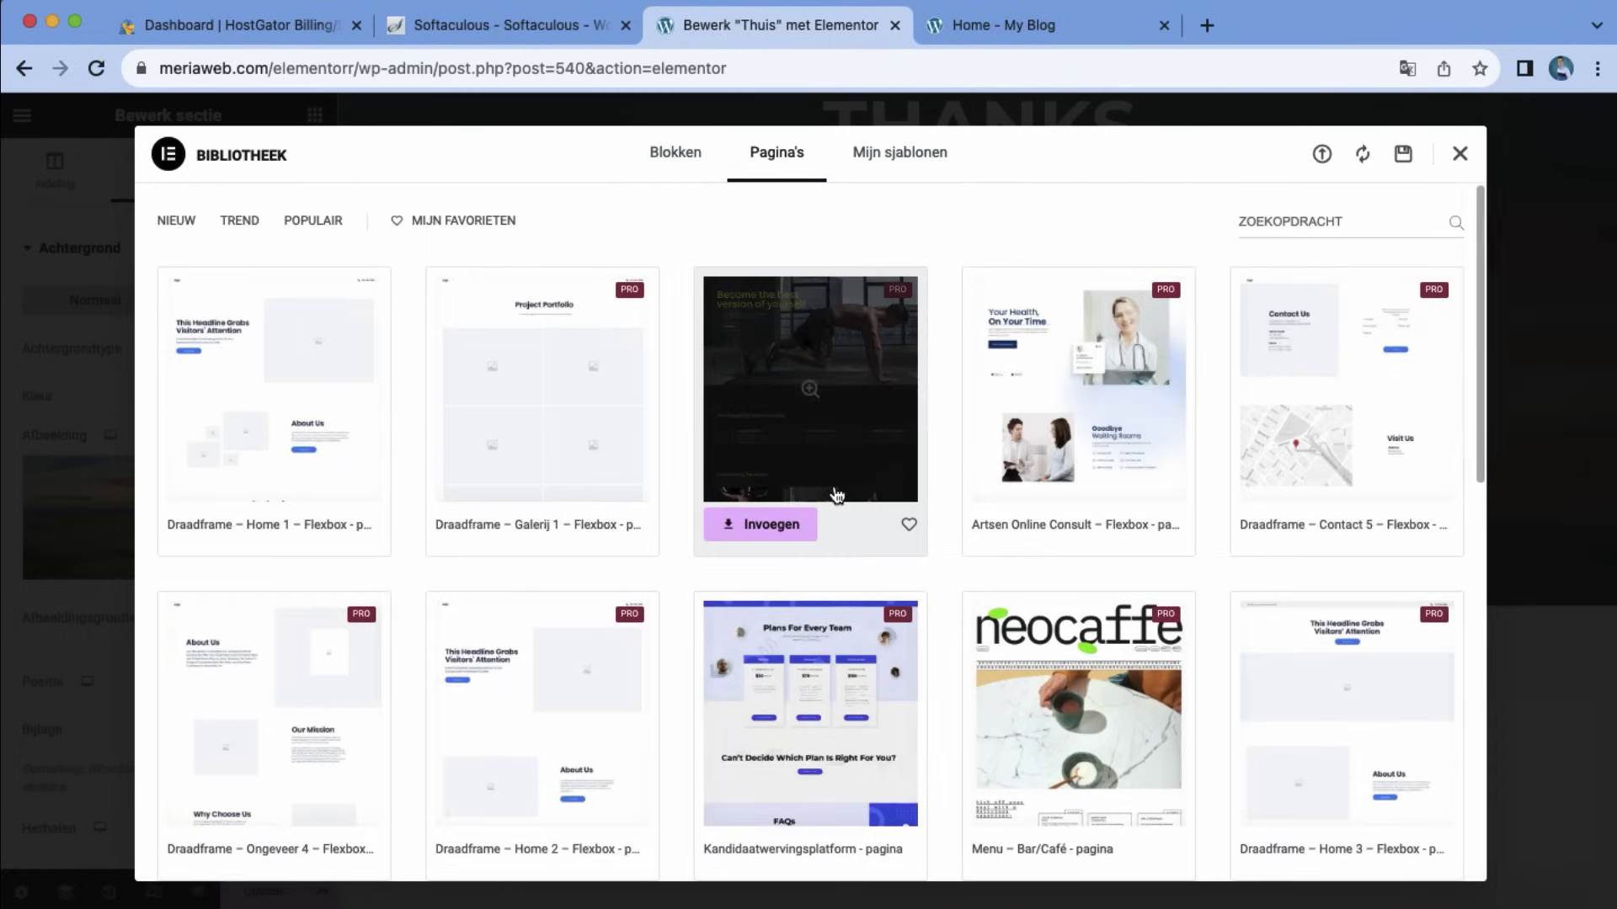
pyautogui.click(1462, 154)
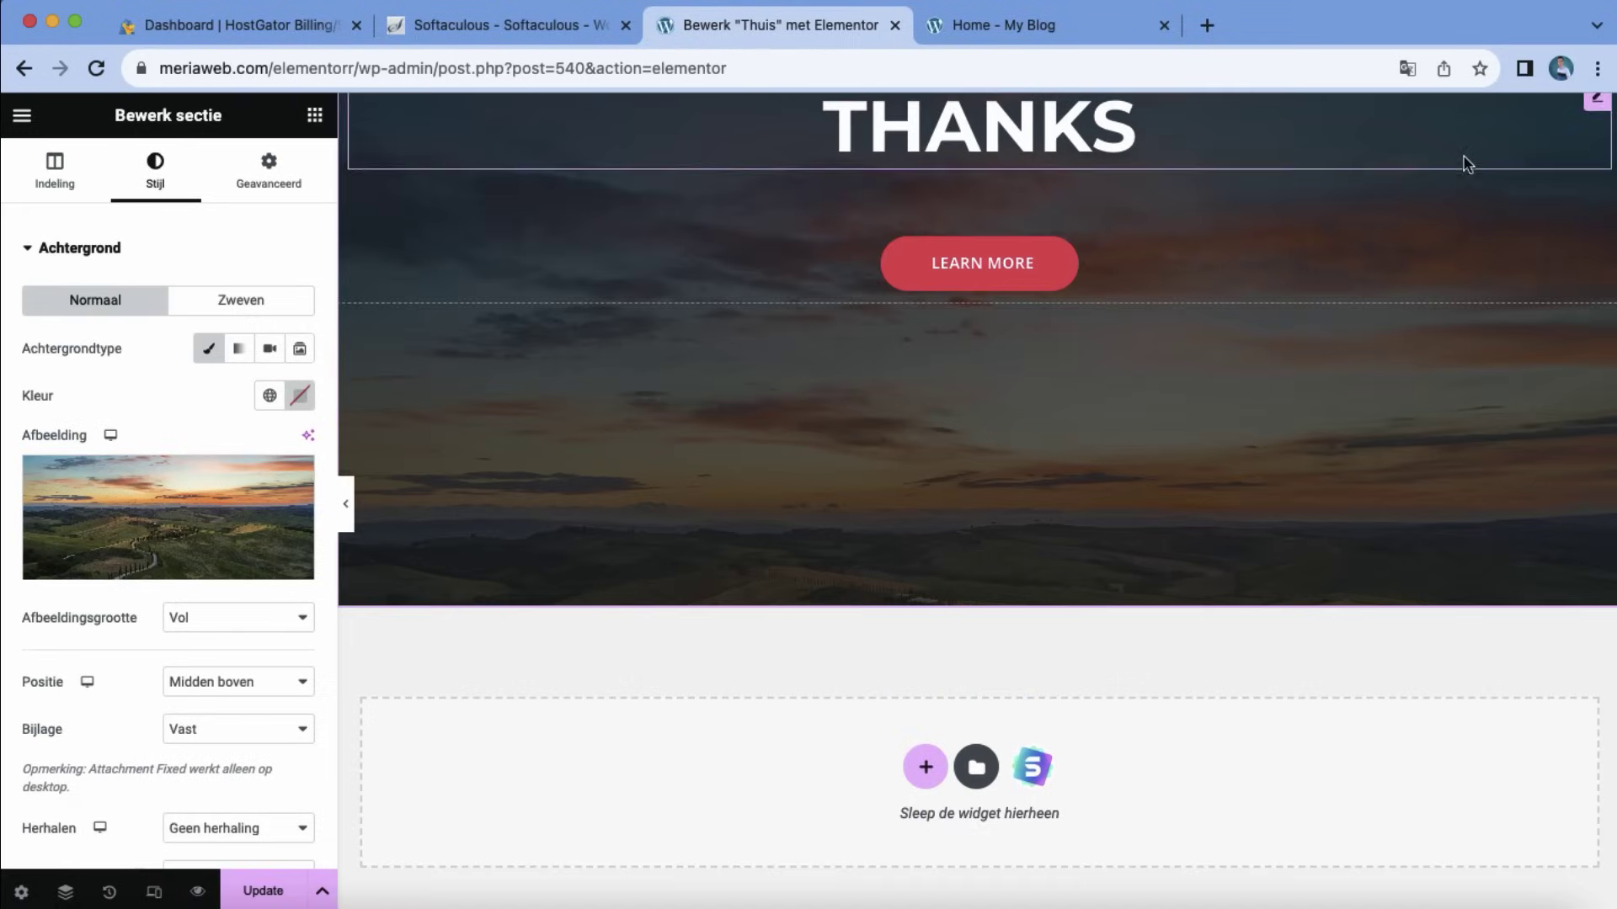
# - Open the Starter Templates library from the empty area below the hero and browse its page templates for a suitable design
pyautogui.click(1017, 762)
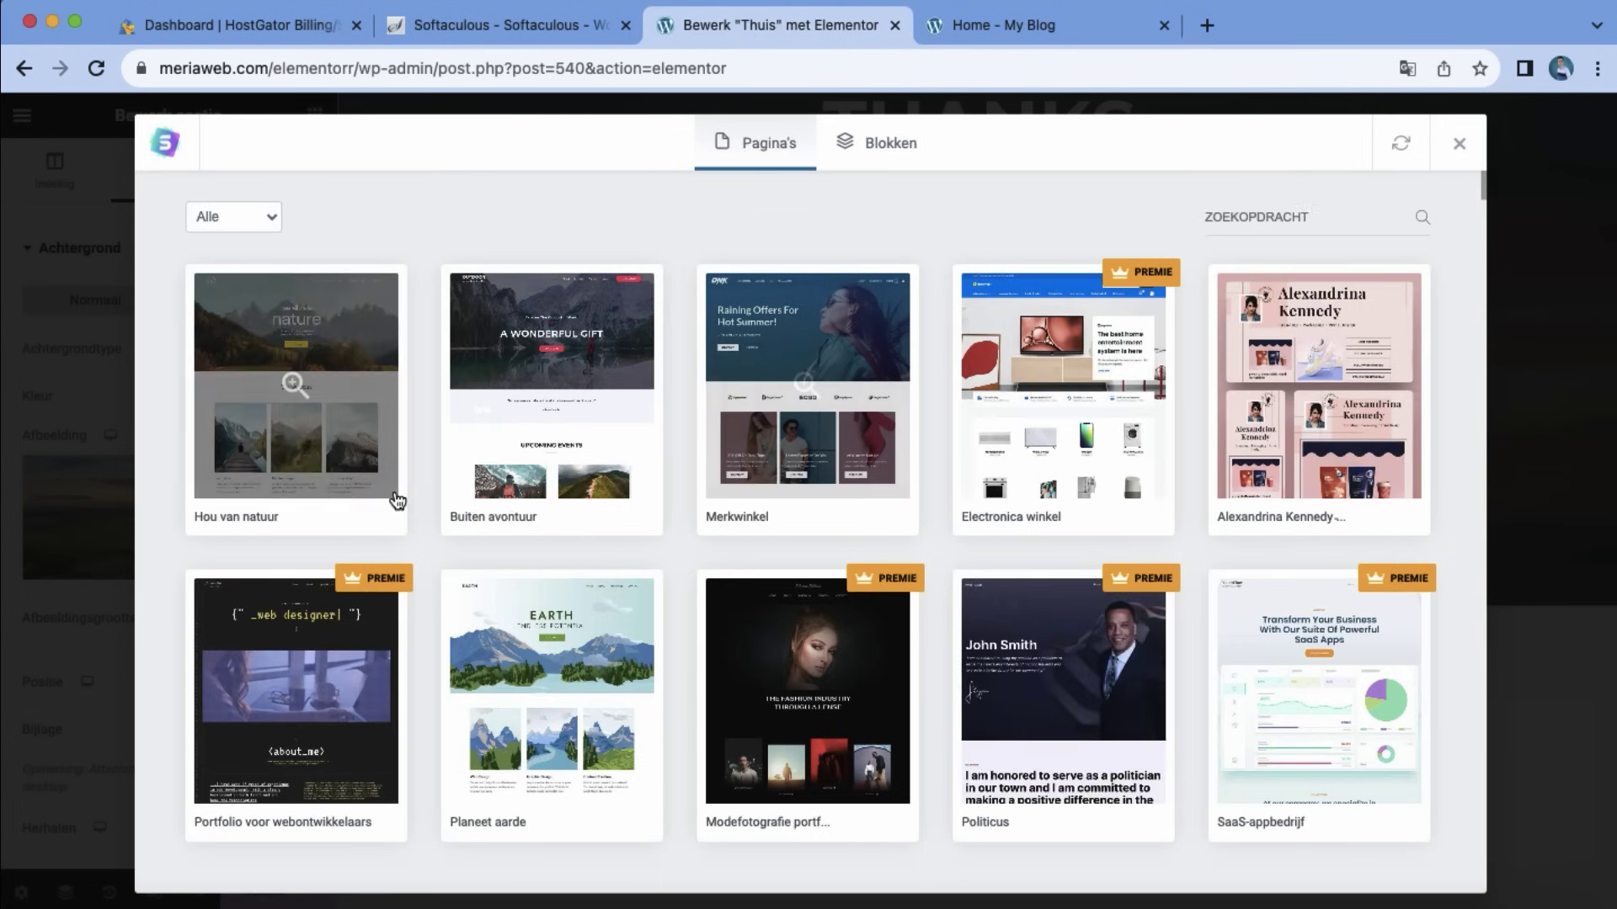
pyautogui.scroll(-10, 876, 555)
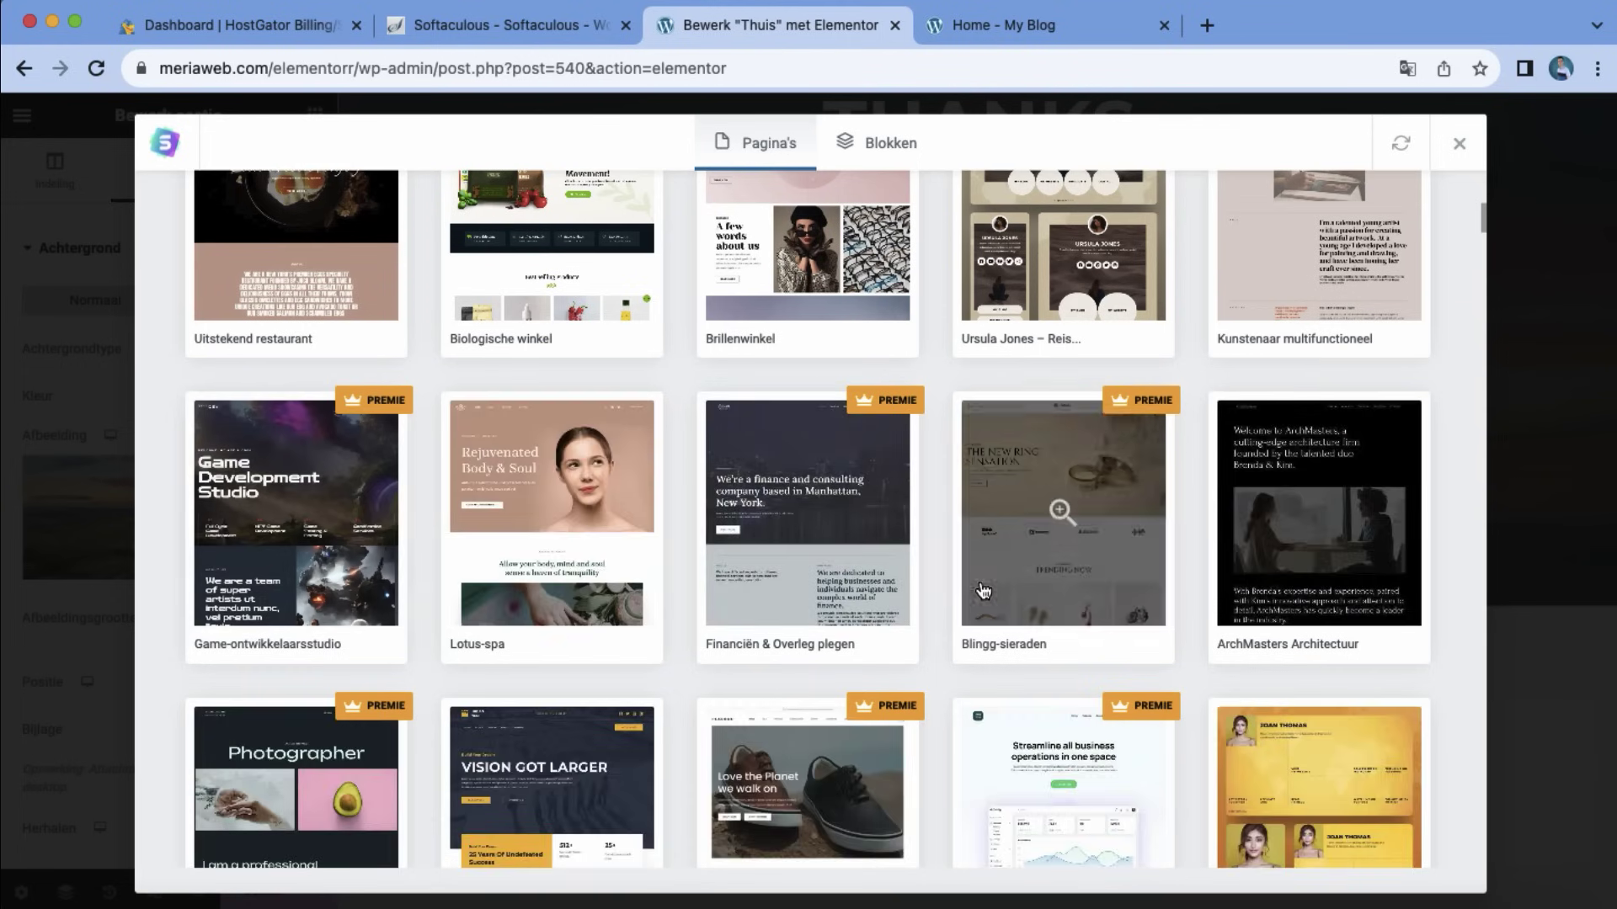
pyautogui.scroll(-3, 983, 590)
pyautogui.scroll(-5, 982, 590)
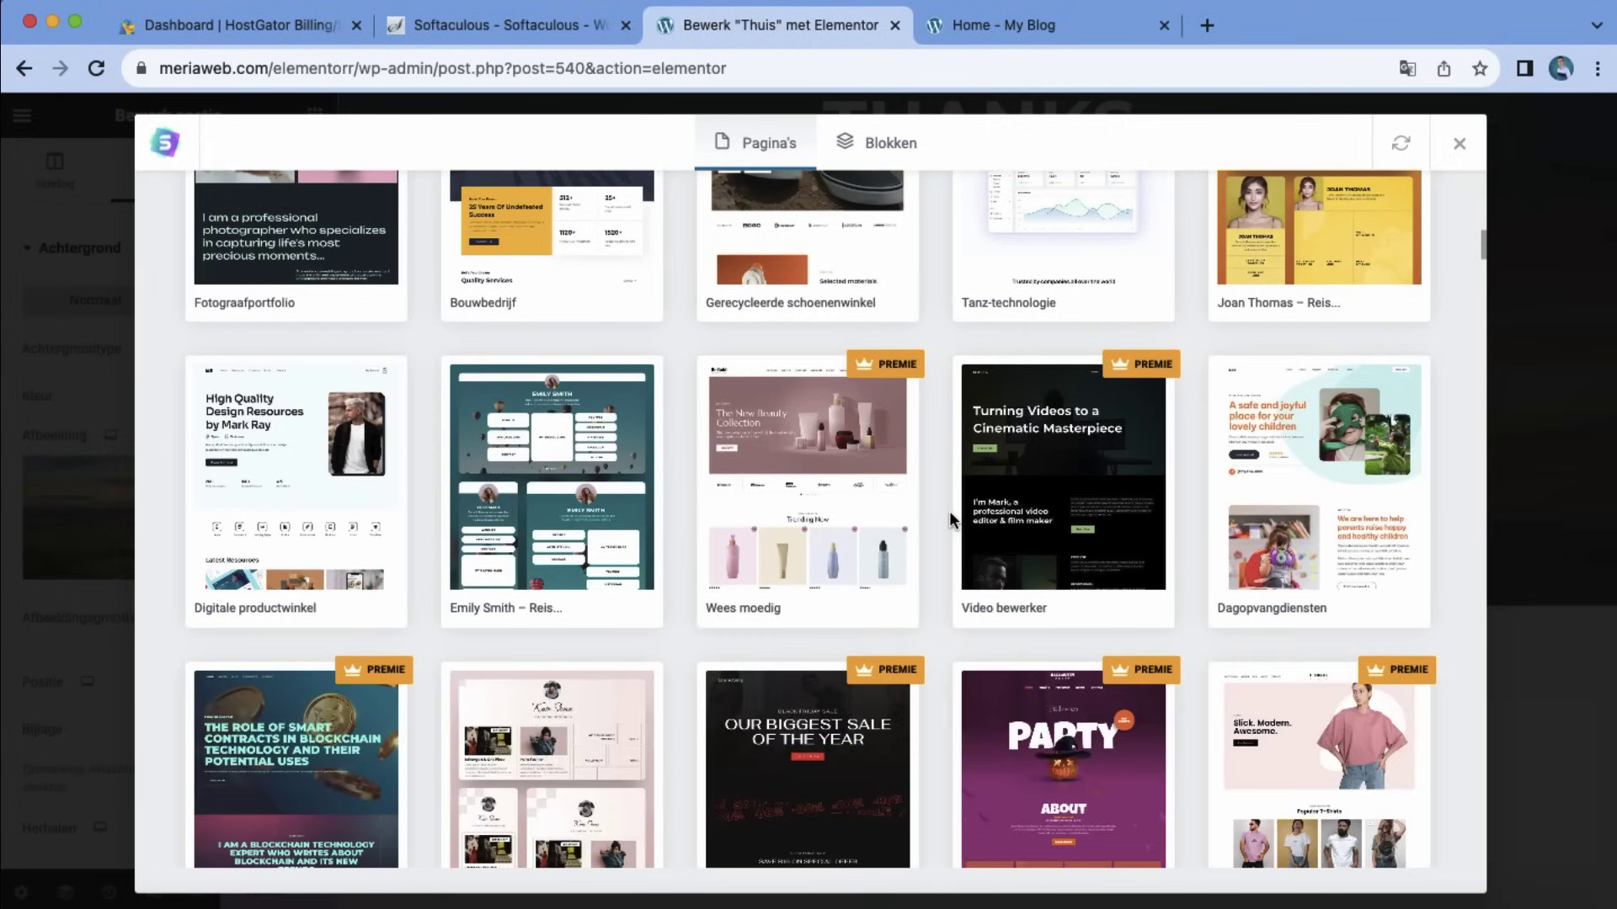
pyautogui.scroll(-8, 926, 476)
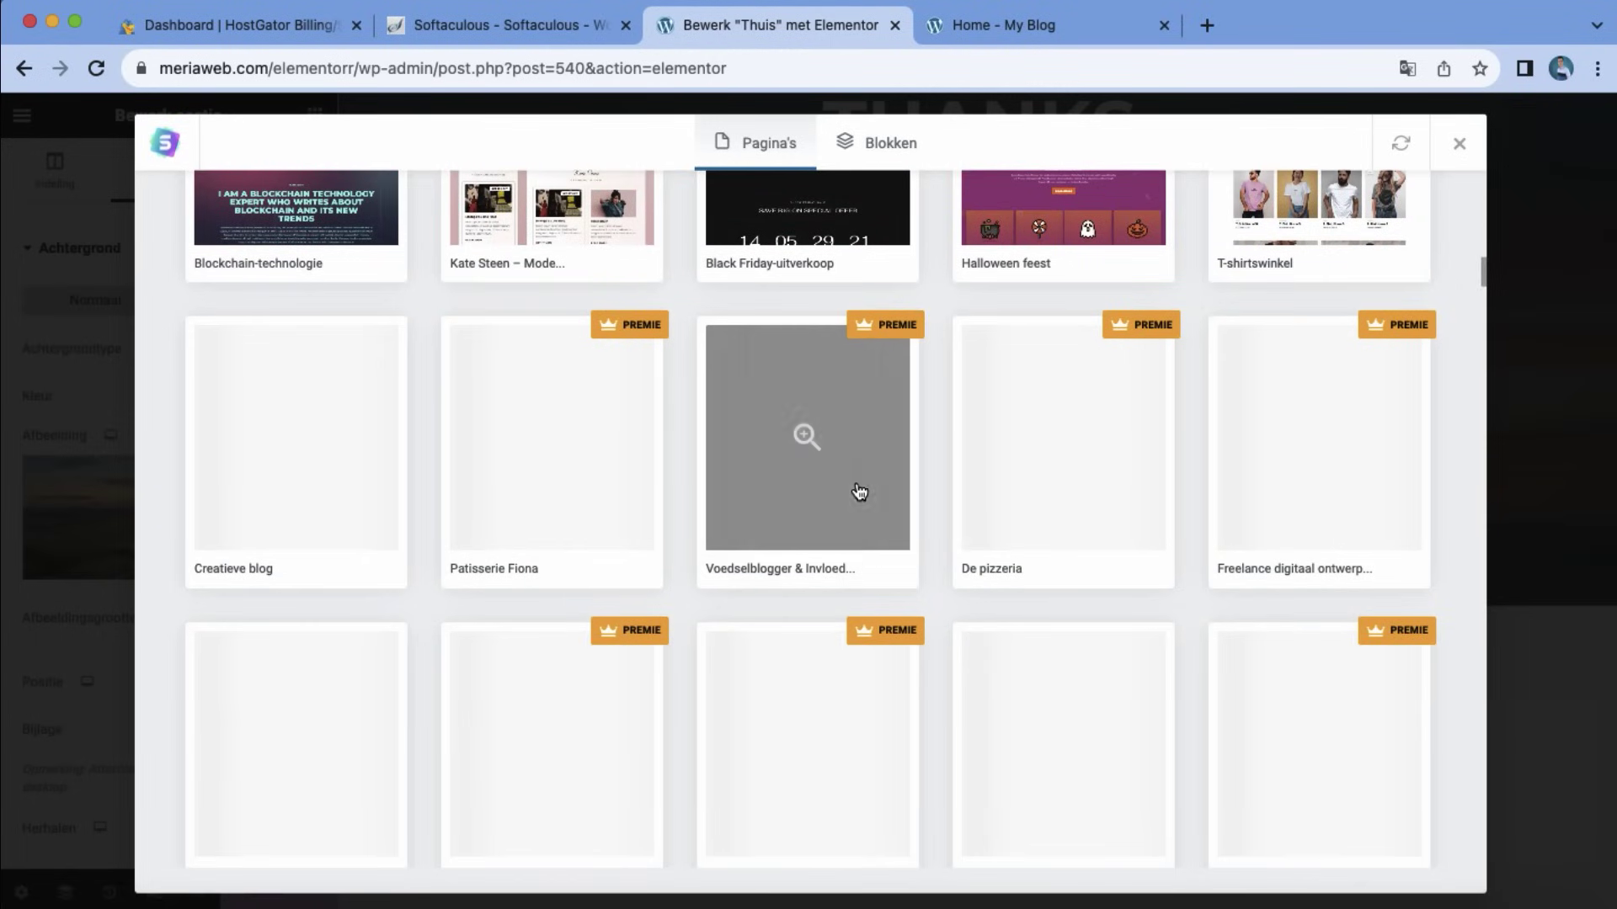
pyautogui.scroll(-10, 882, 542)
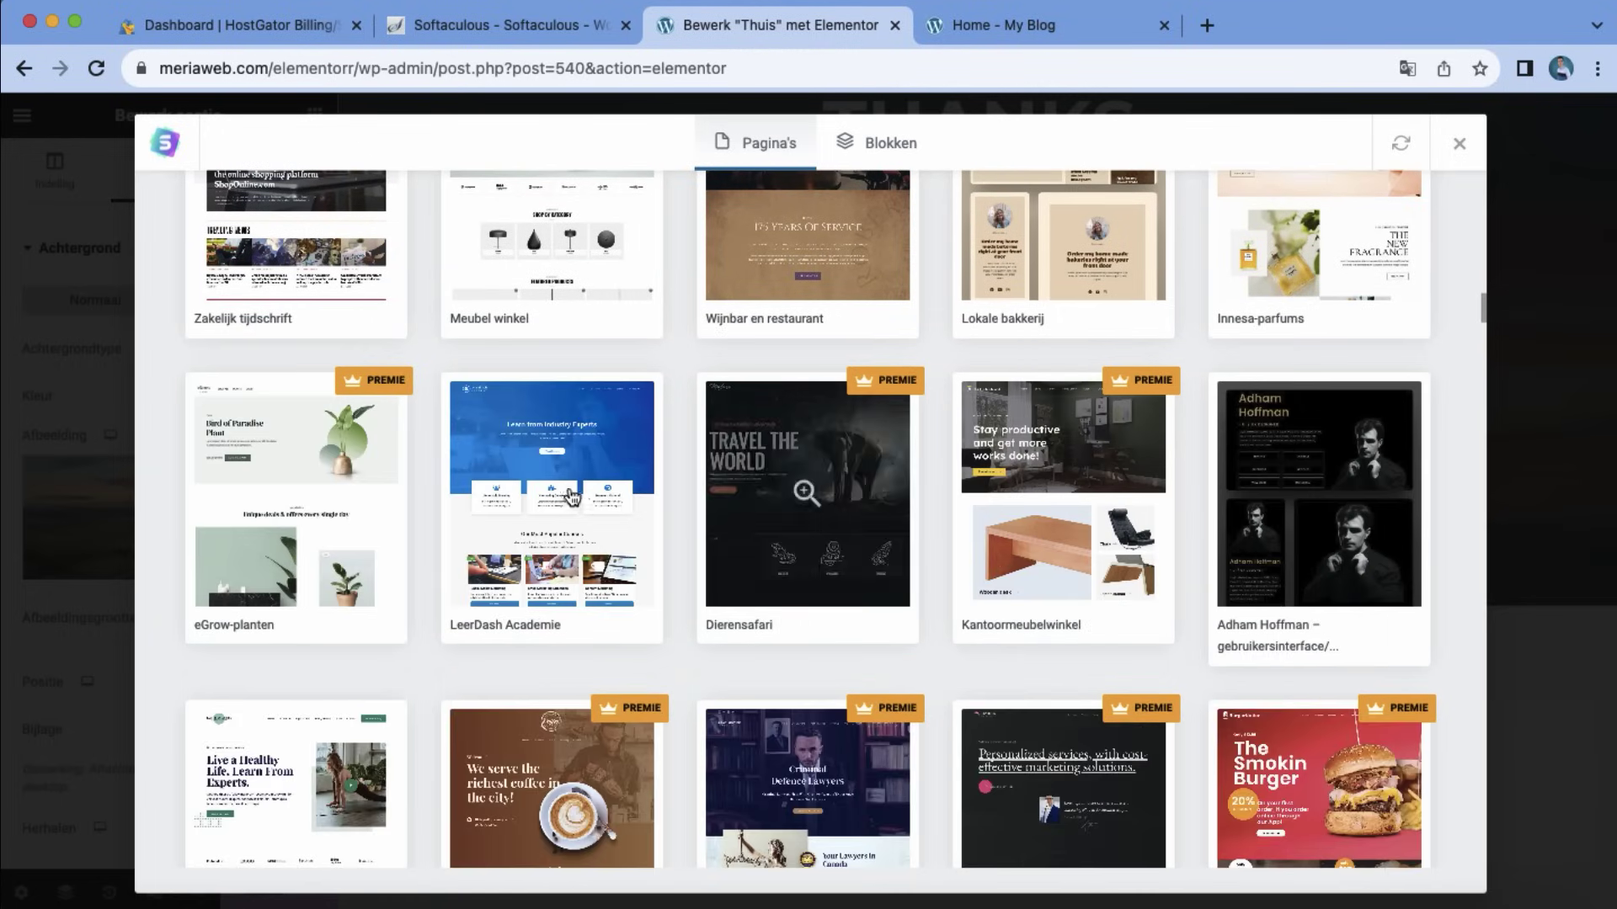
pyautogui.scroll(-2, 716, 592)
pyautogui.scroll(-4, 715, 592)
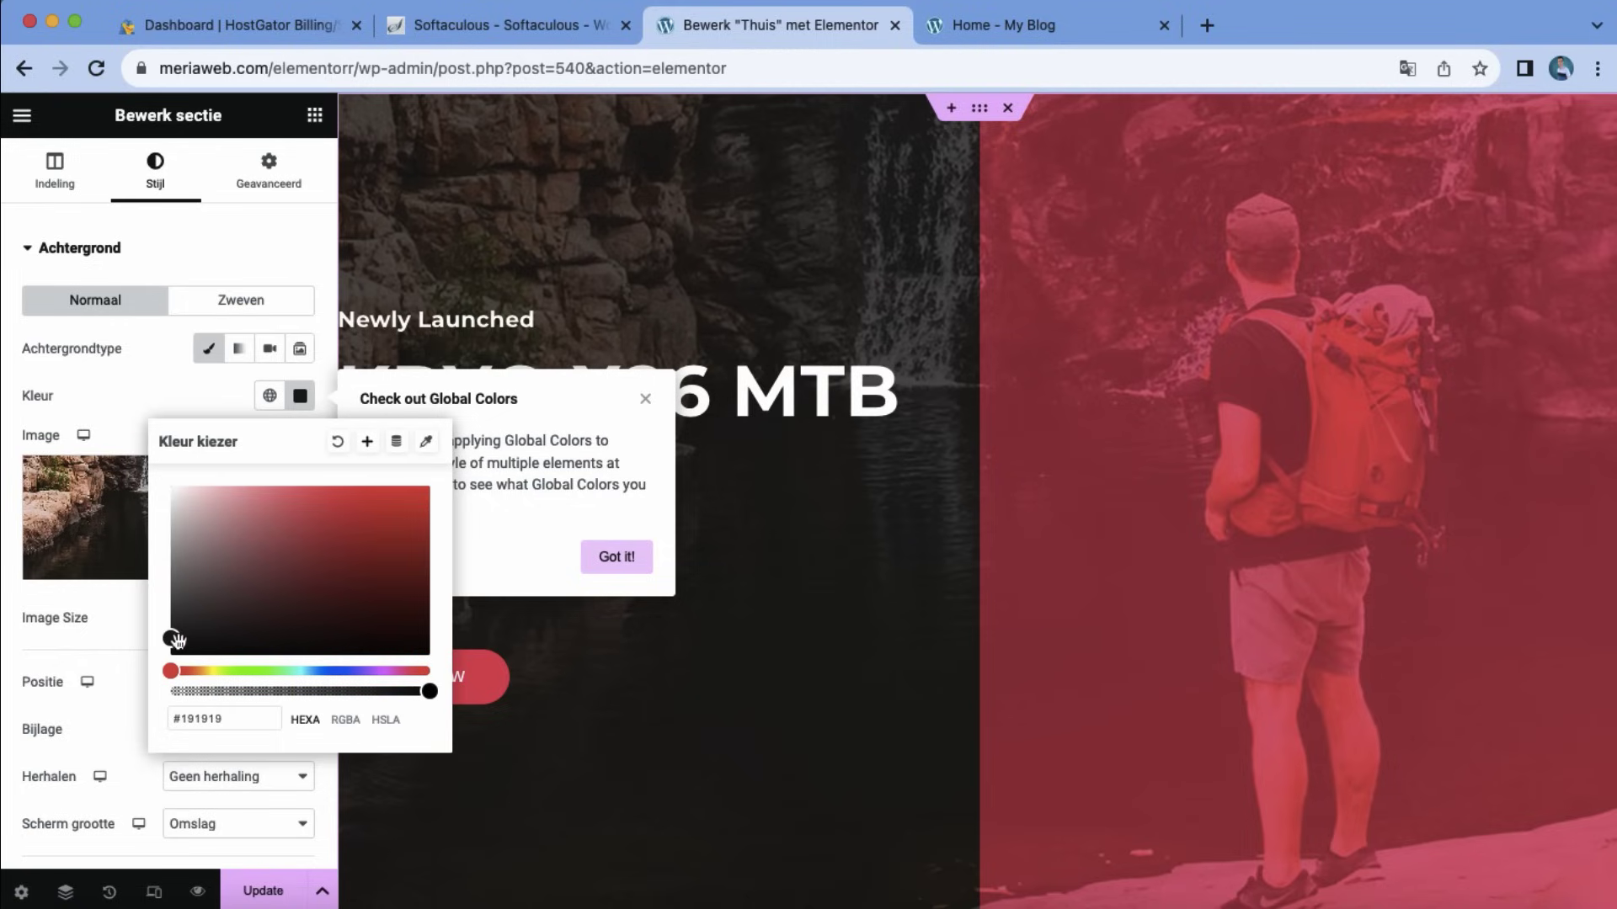
# - Change the hero section's classic background colour to a muted pinkish red and check the section's advanced settings
pyautogui.moveTo(199, 637); pyautogui.dragTo(239, 518)
pyautogui.click(1301, 423)
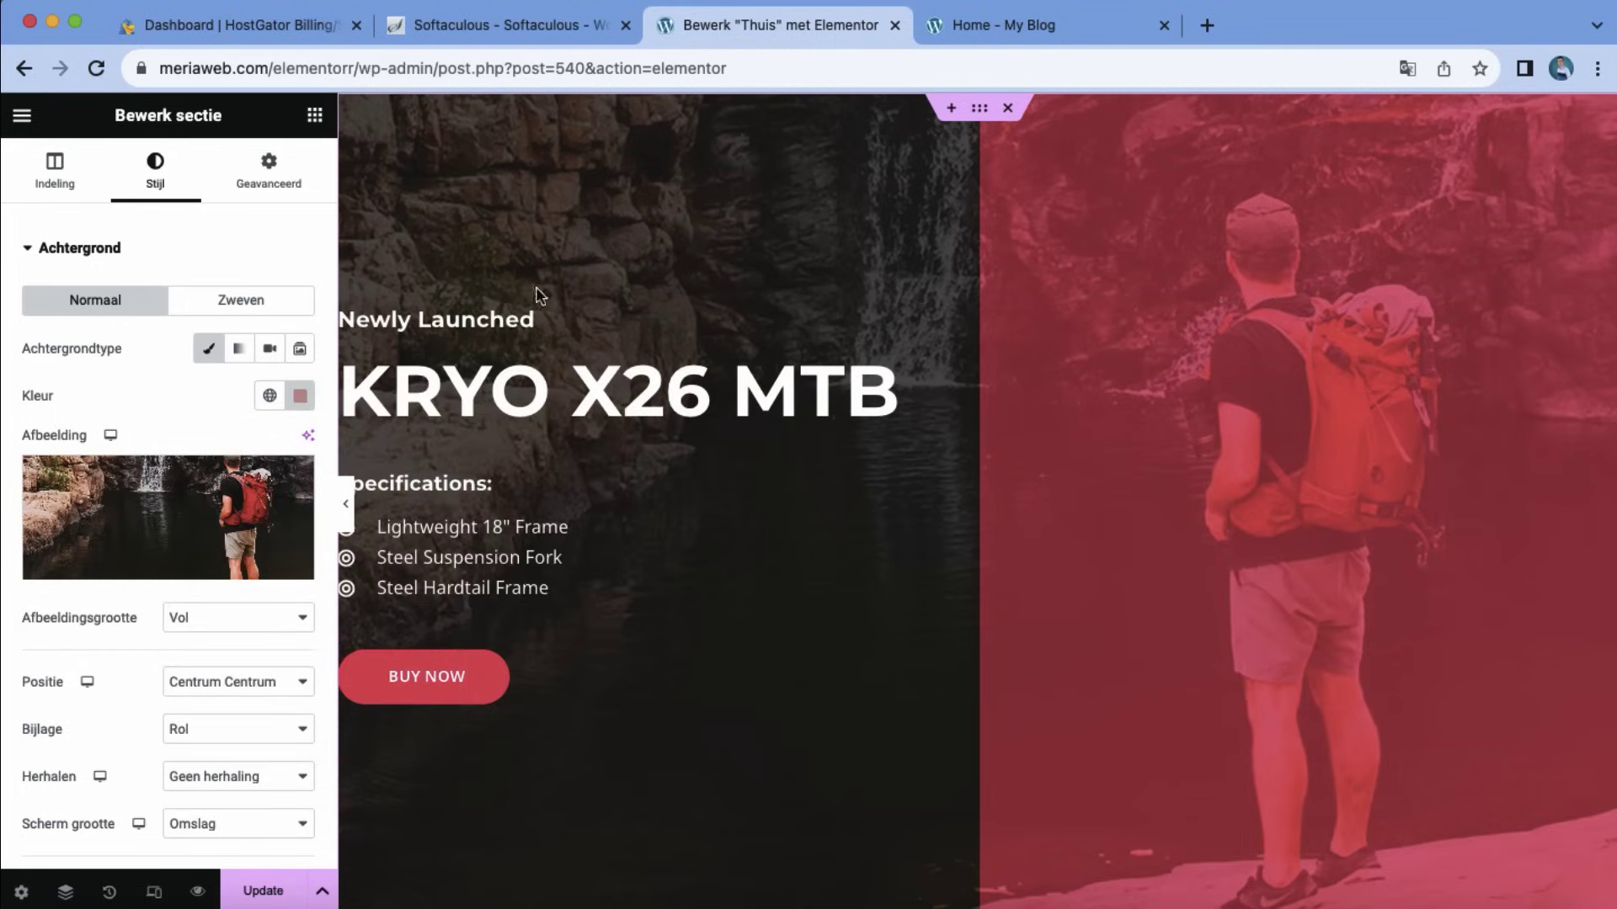
pyautogui.click(211, 350)
pyautogui.click(212, 351)
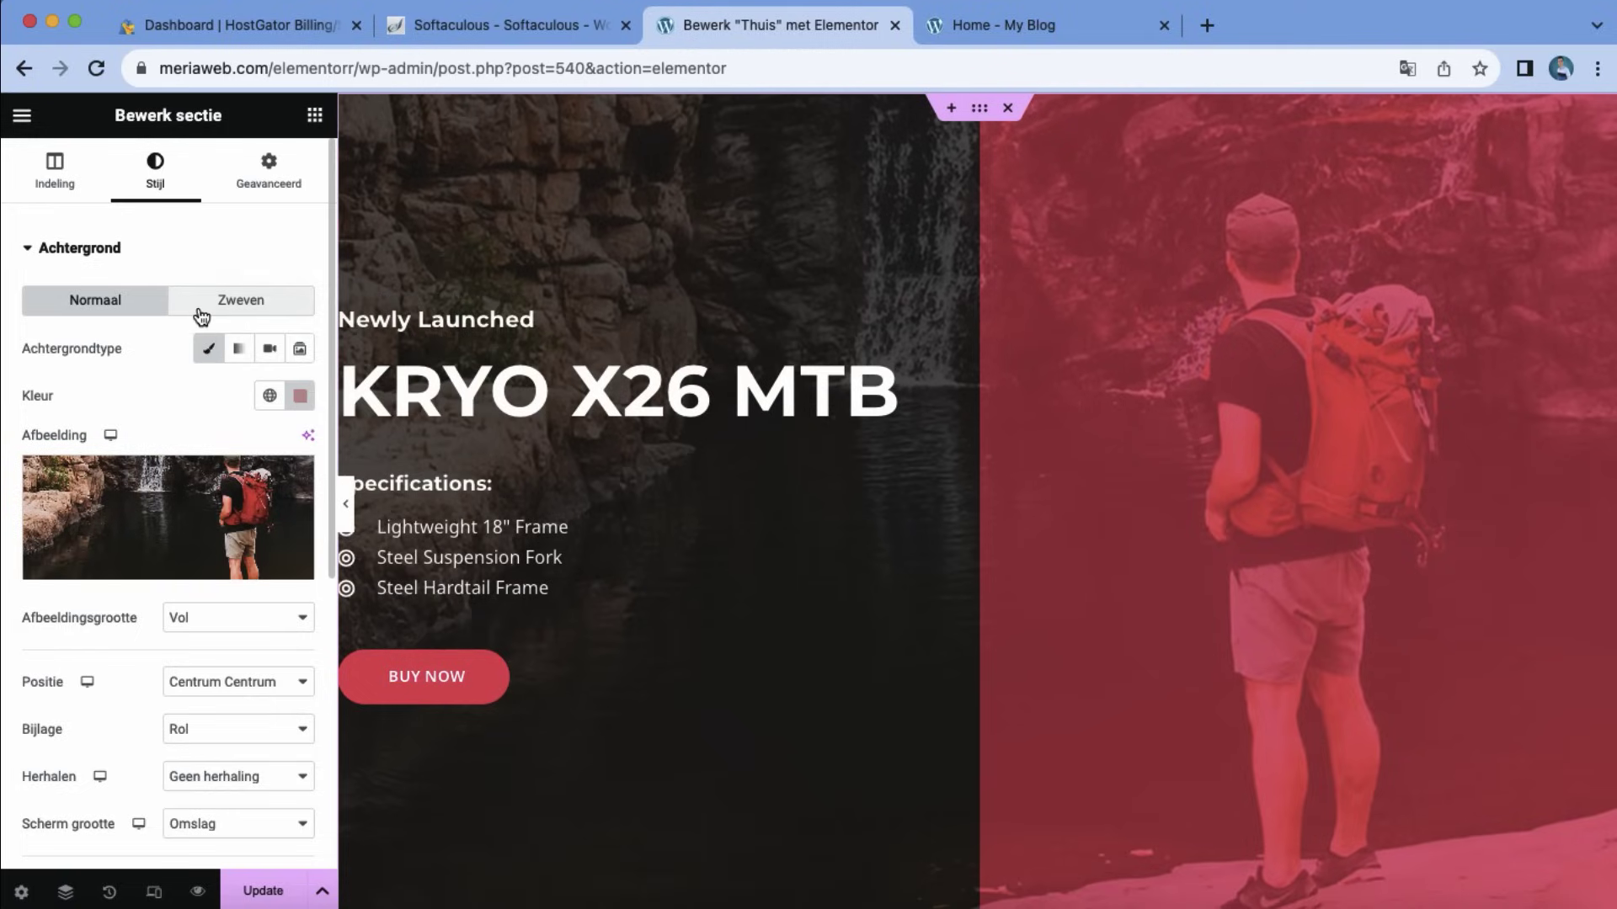
pyautogui.click(260, 175)
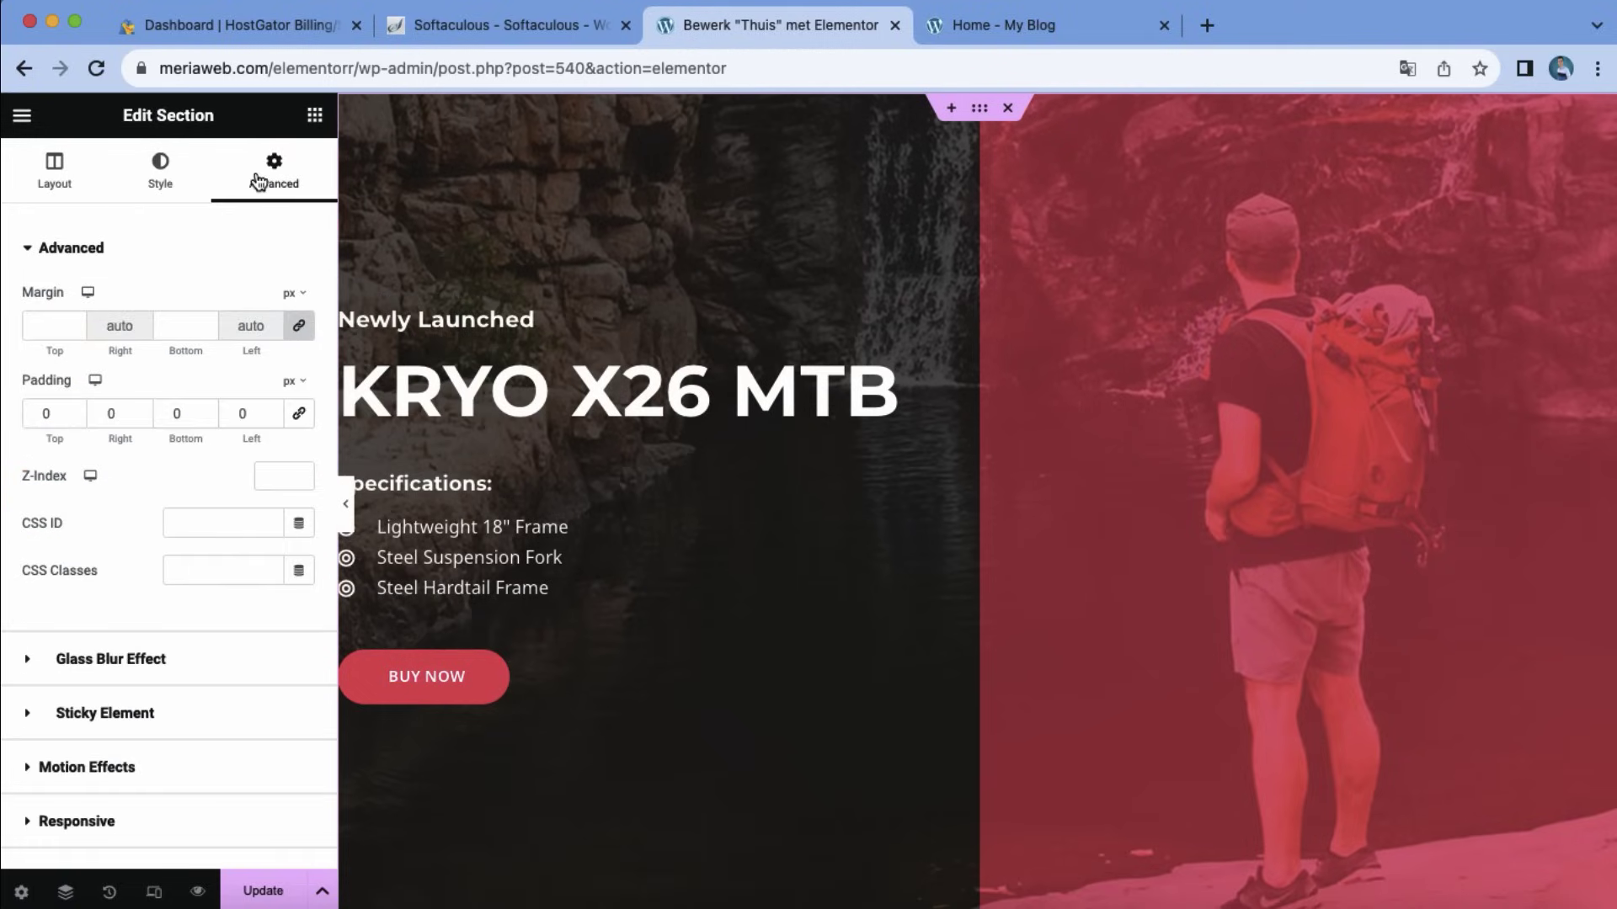
pyautogui.click(145, 194)
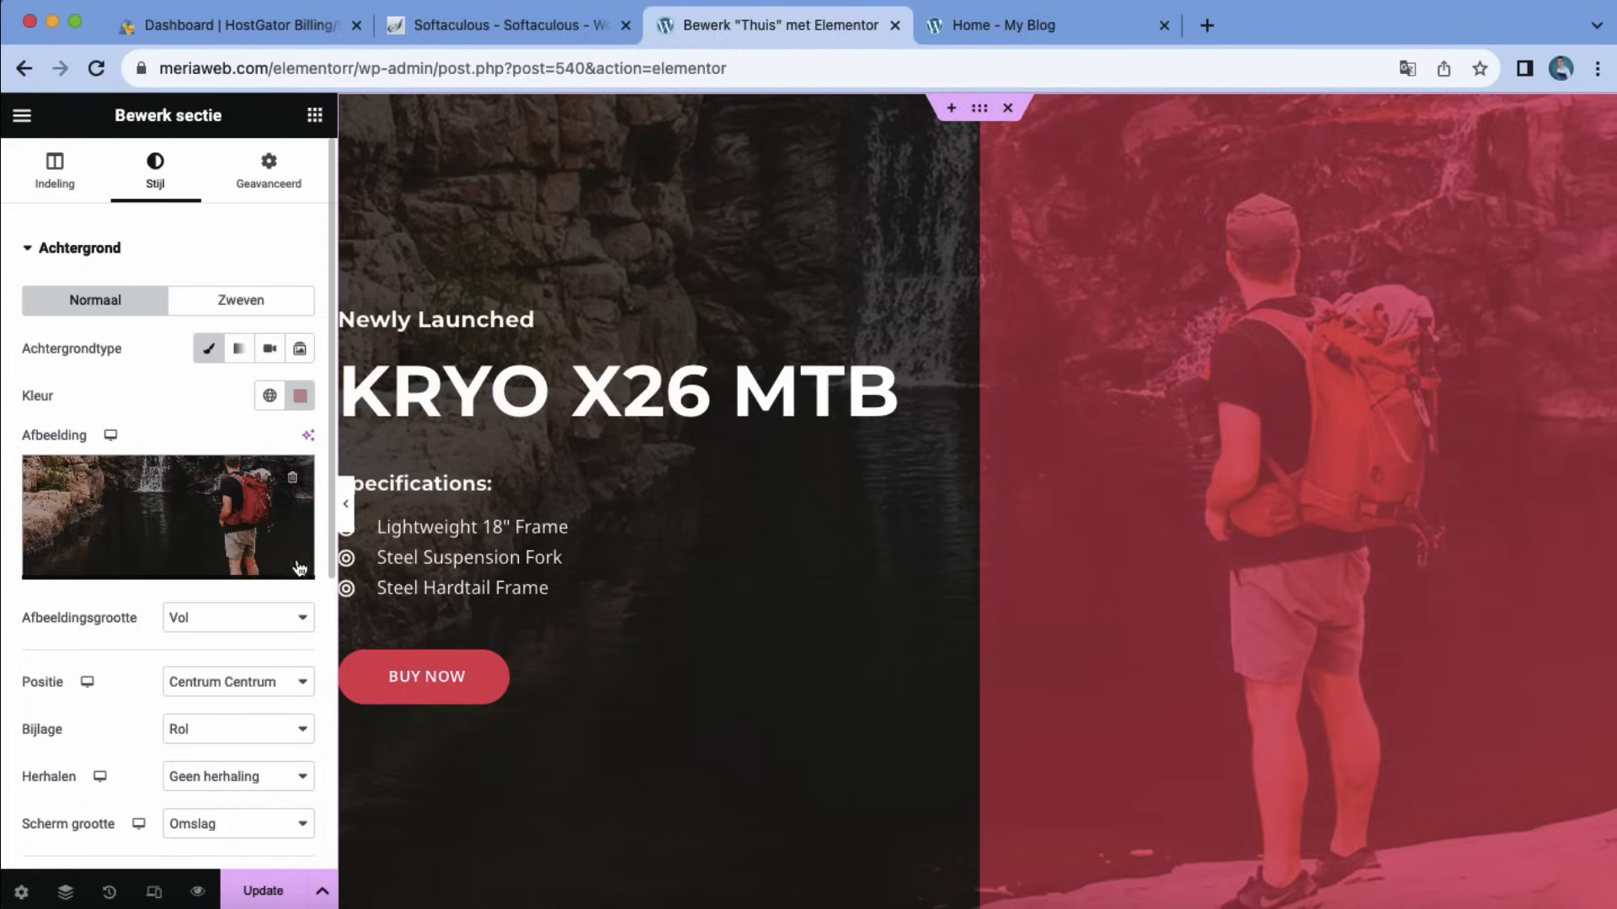
# - Set the second colour of the hero section's gradient background overlay to dark teal, #1F3C46
pyautogui.moveTo(329, 533); pyautogui.dragTo(335, 722)
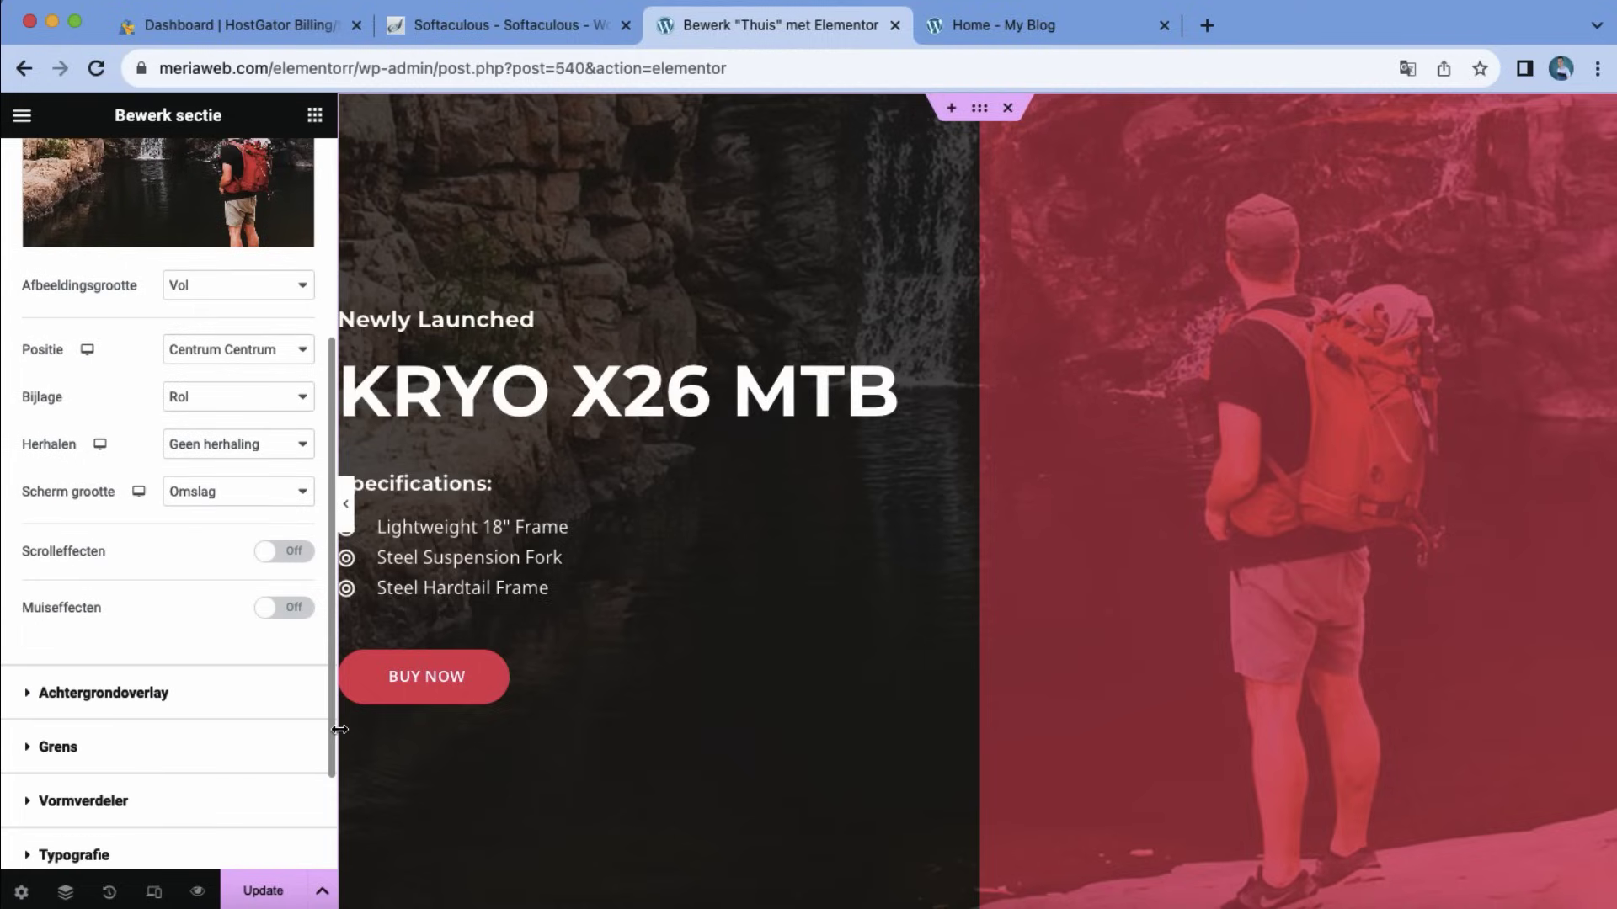
pyautogui.scroll(-3, 325, 807)
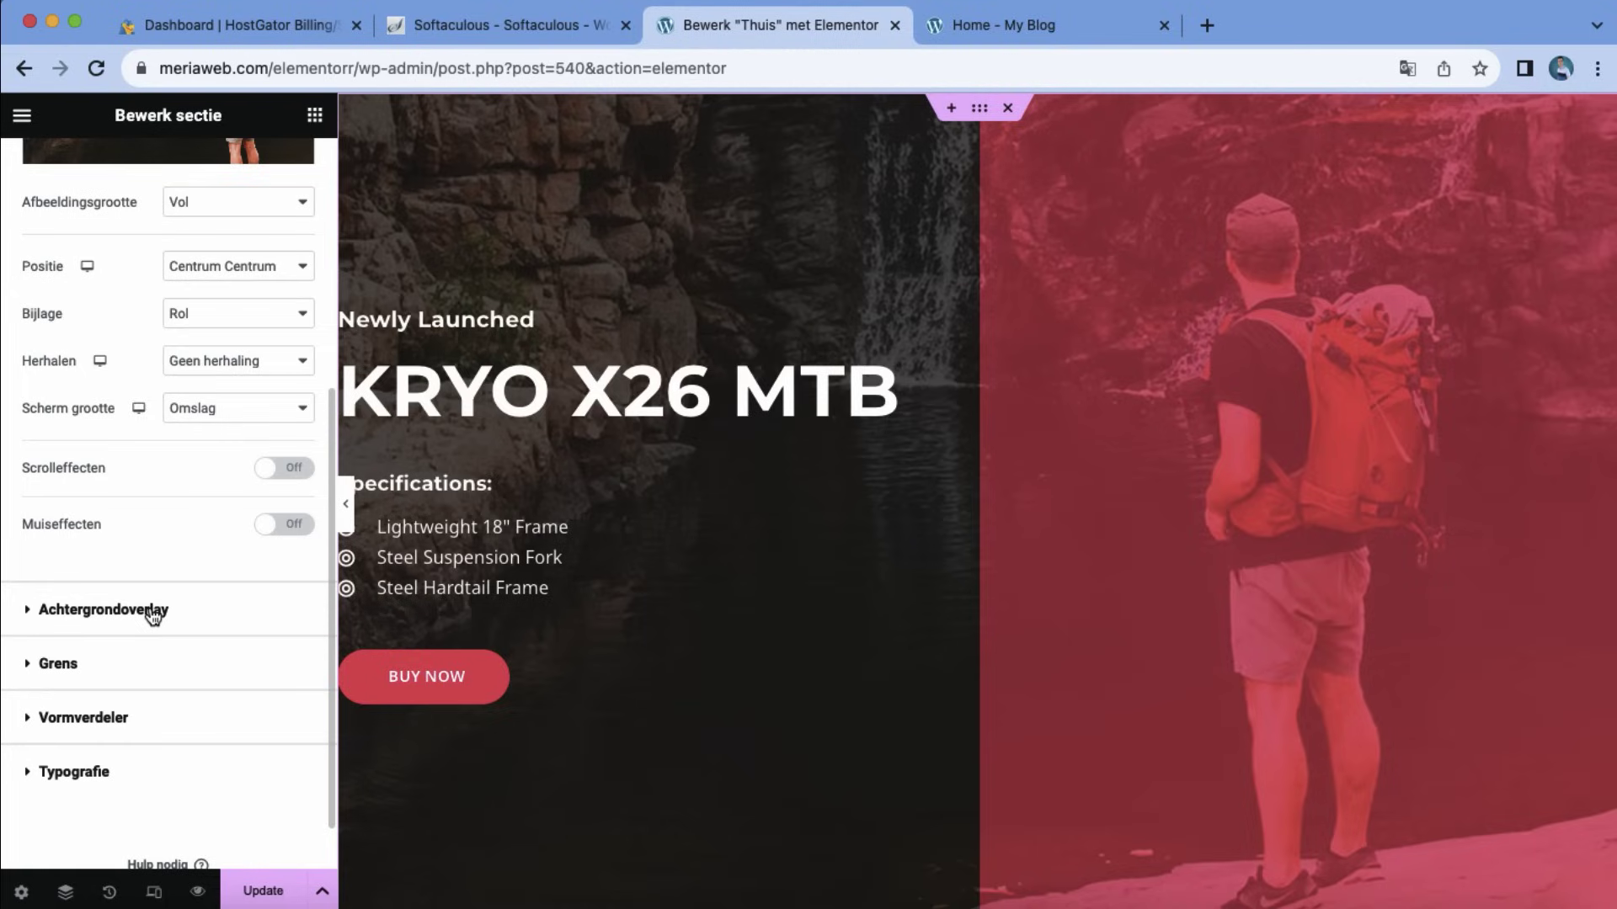
pyautogui.click(152, 616)
pyautogui.rightClick(148, 559)
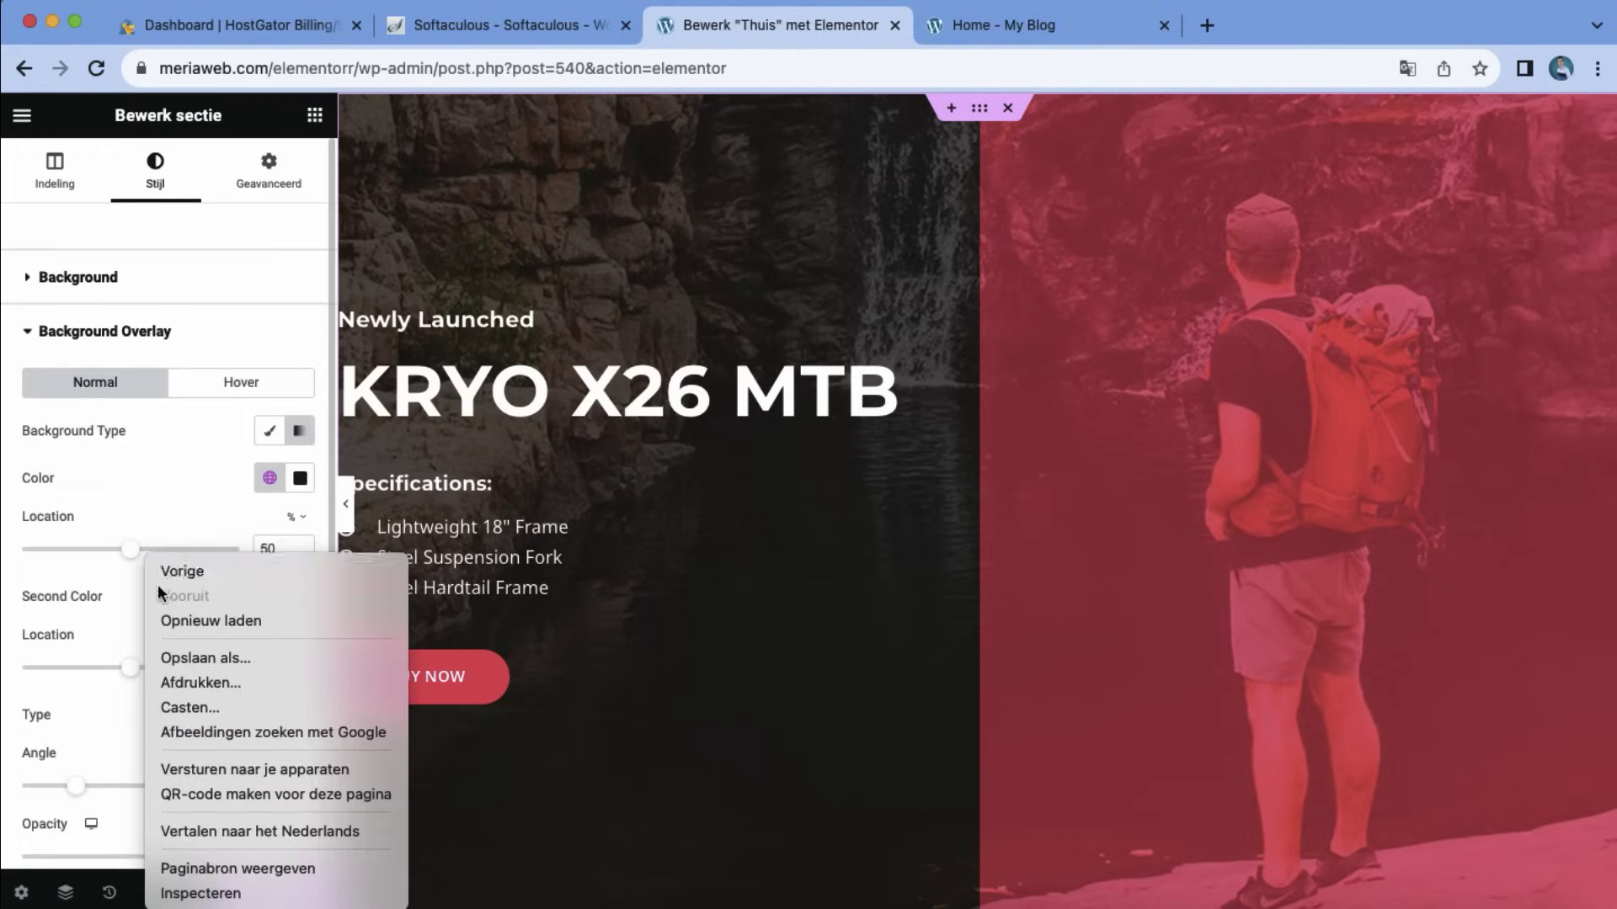
pyautogui.click(246, 511)
pyautogui.click(301, 598)
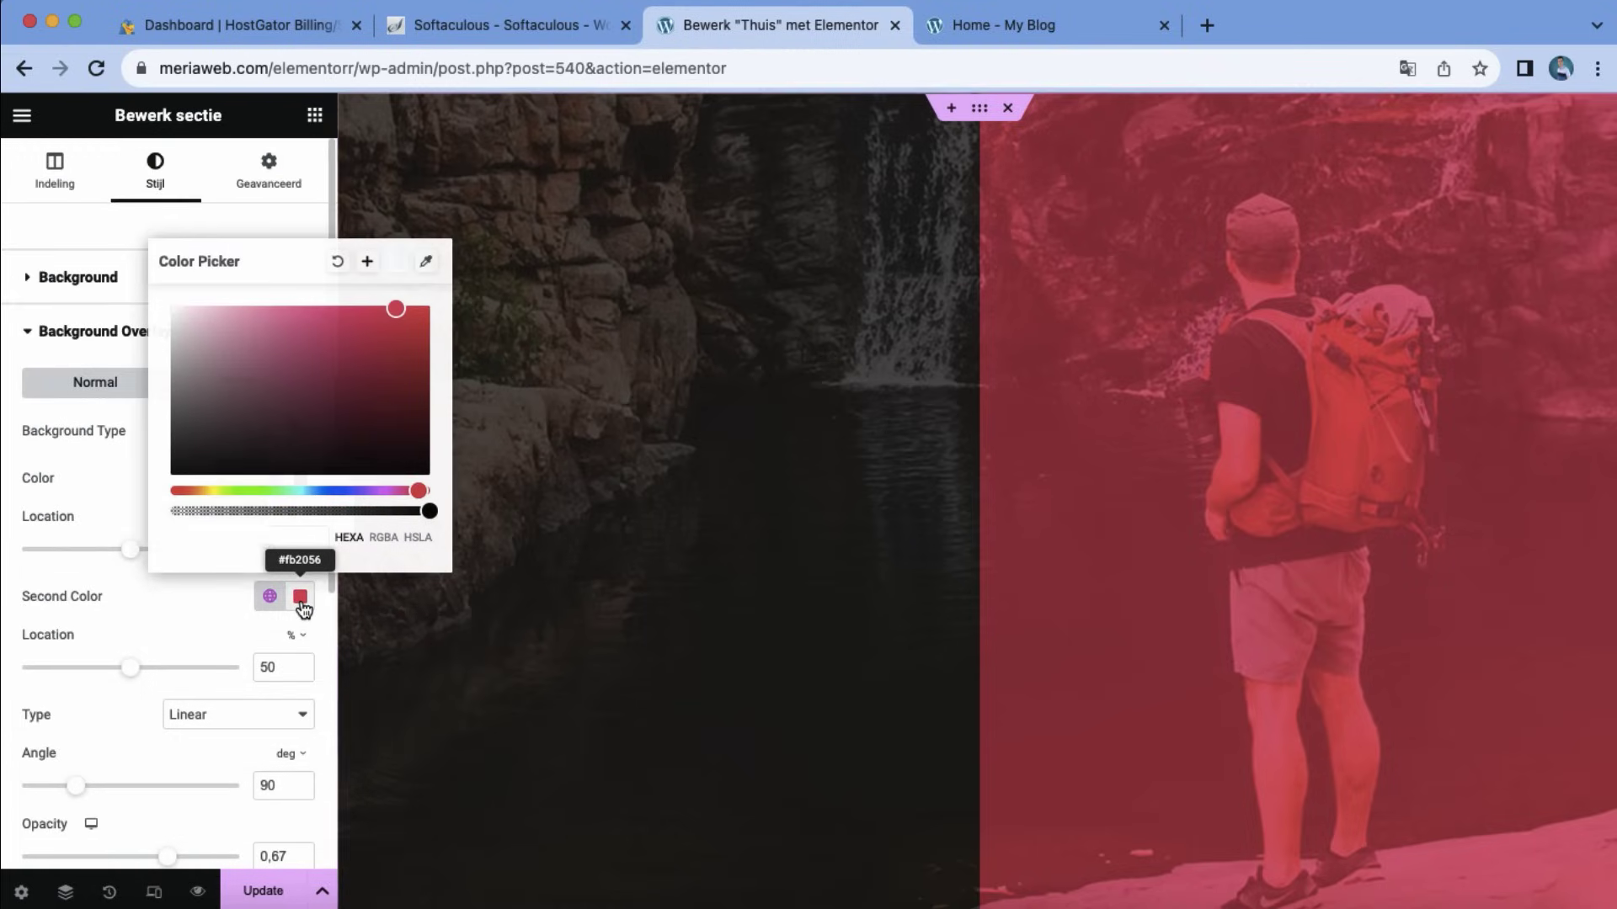
pyautogui.moveTo(396, 319); pyautogui.dragTo(314, 428)
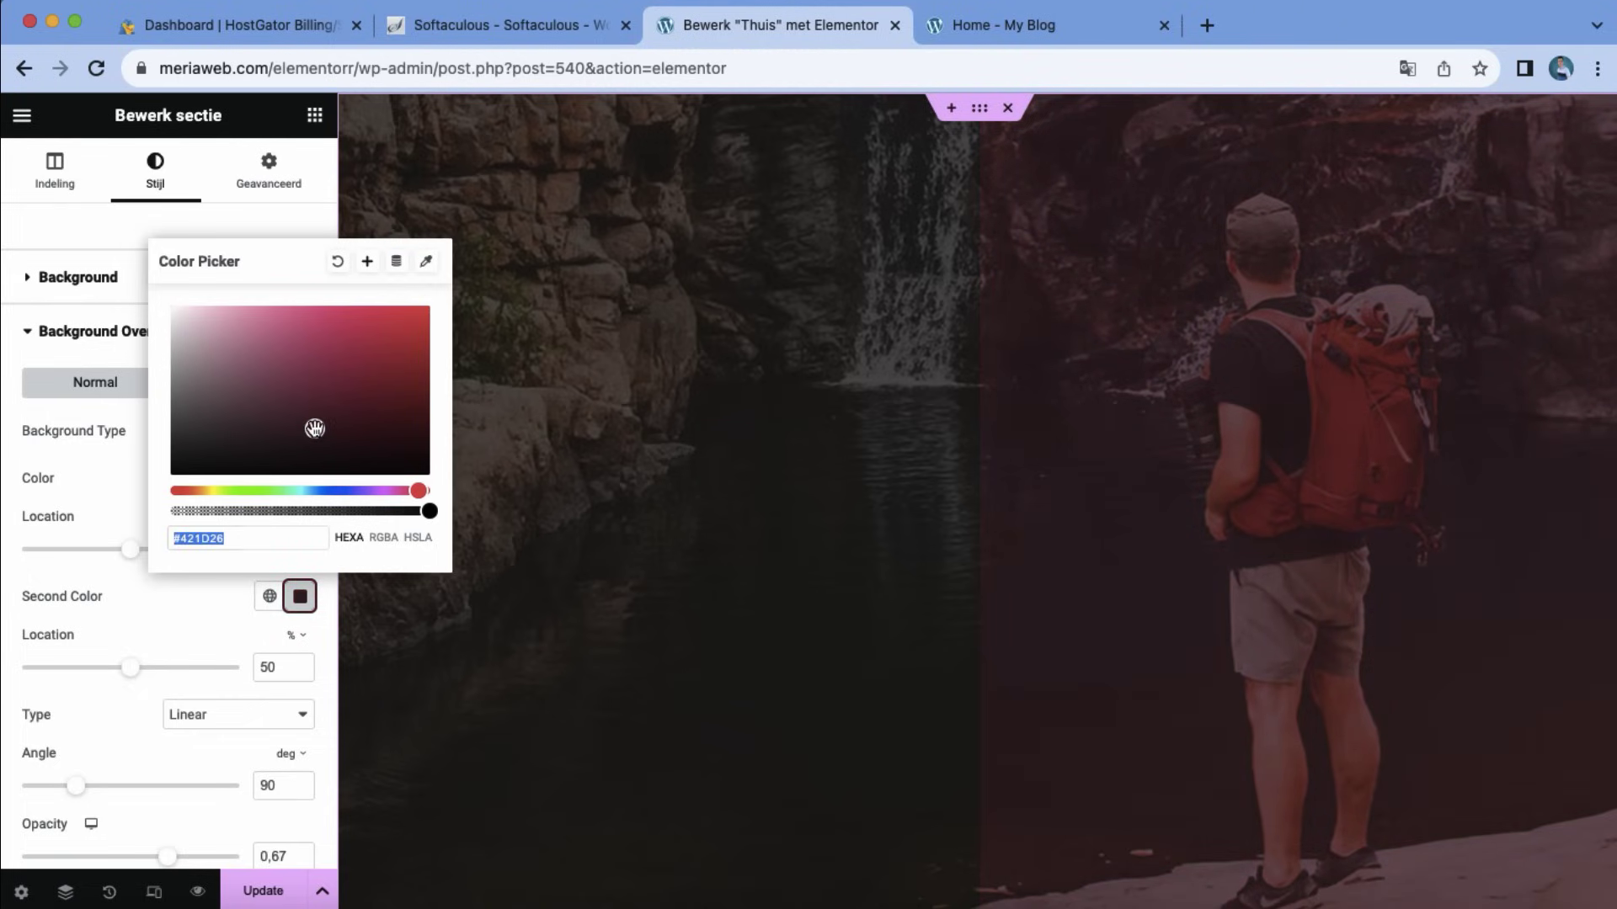
pyautogui.moveTo(385, 487); pyautogui.dragTo(311, 491)
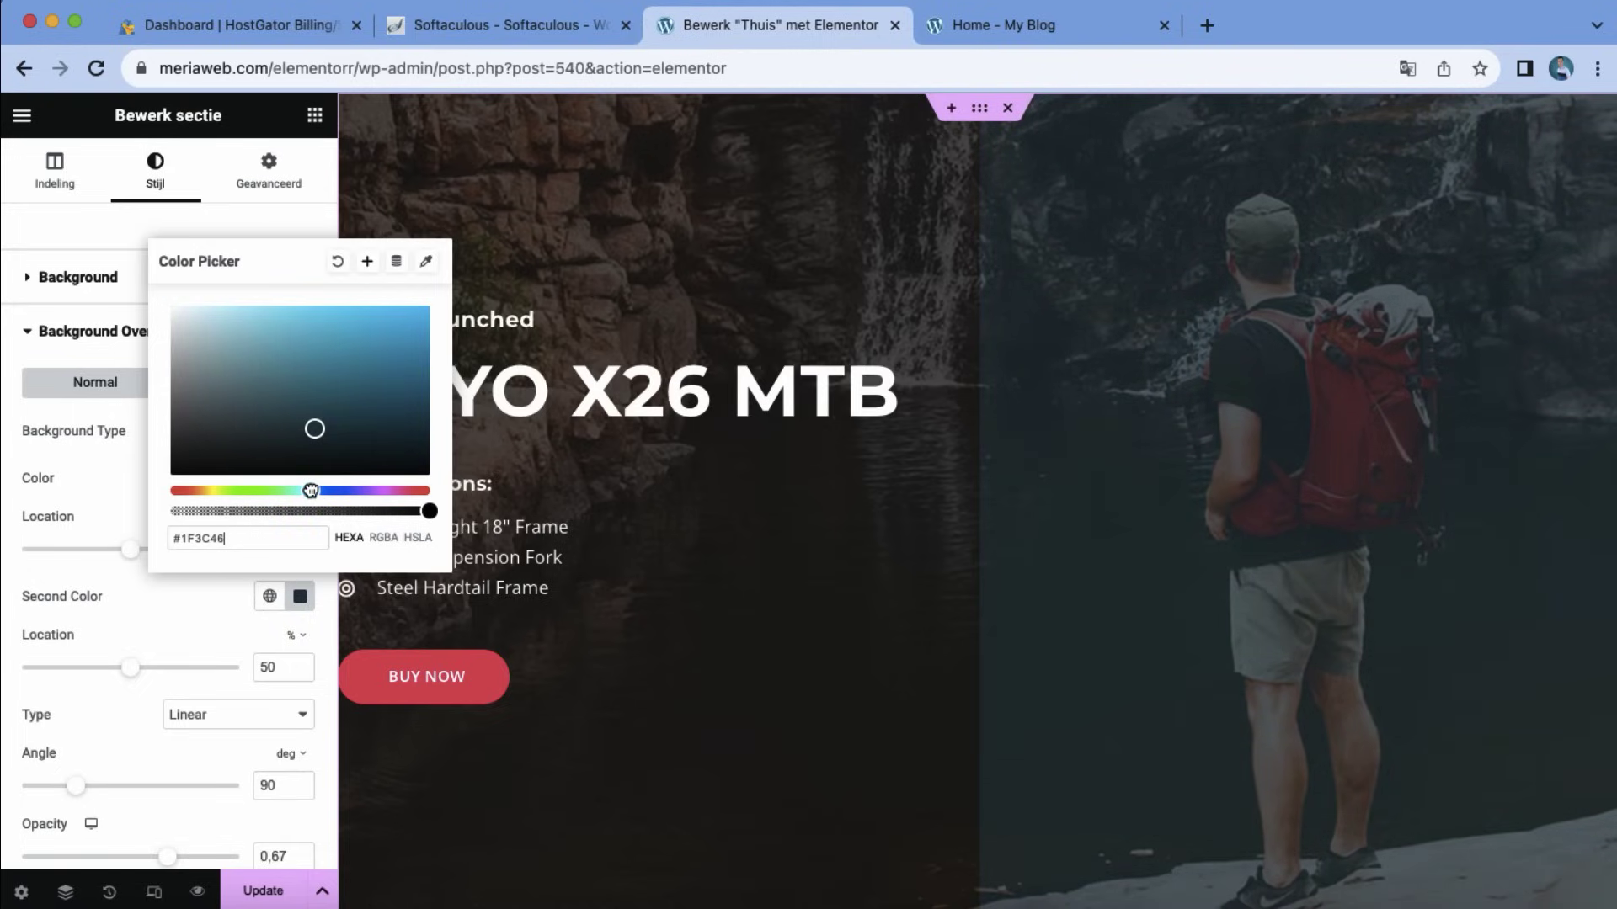
pyautogui.click(729, 570)
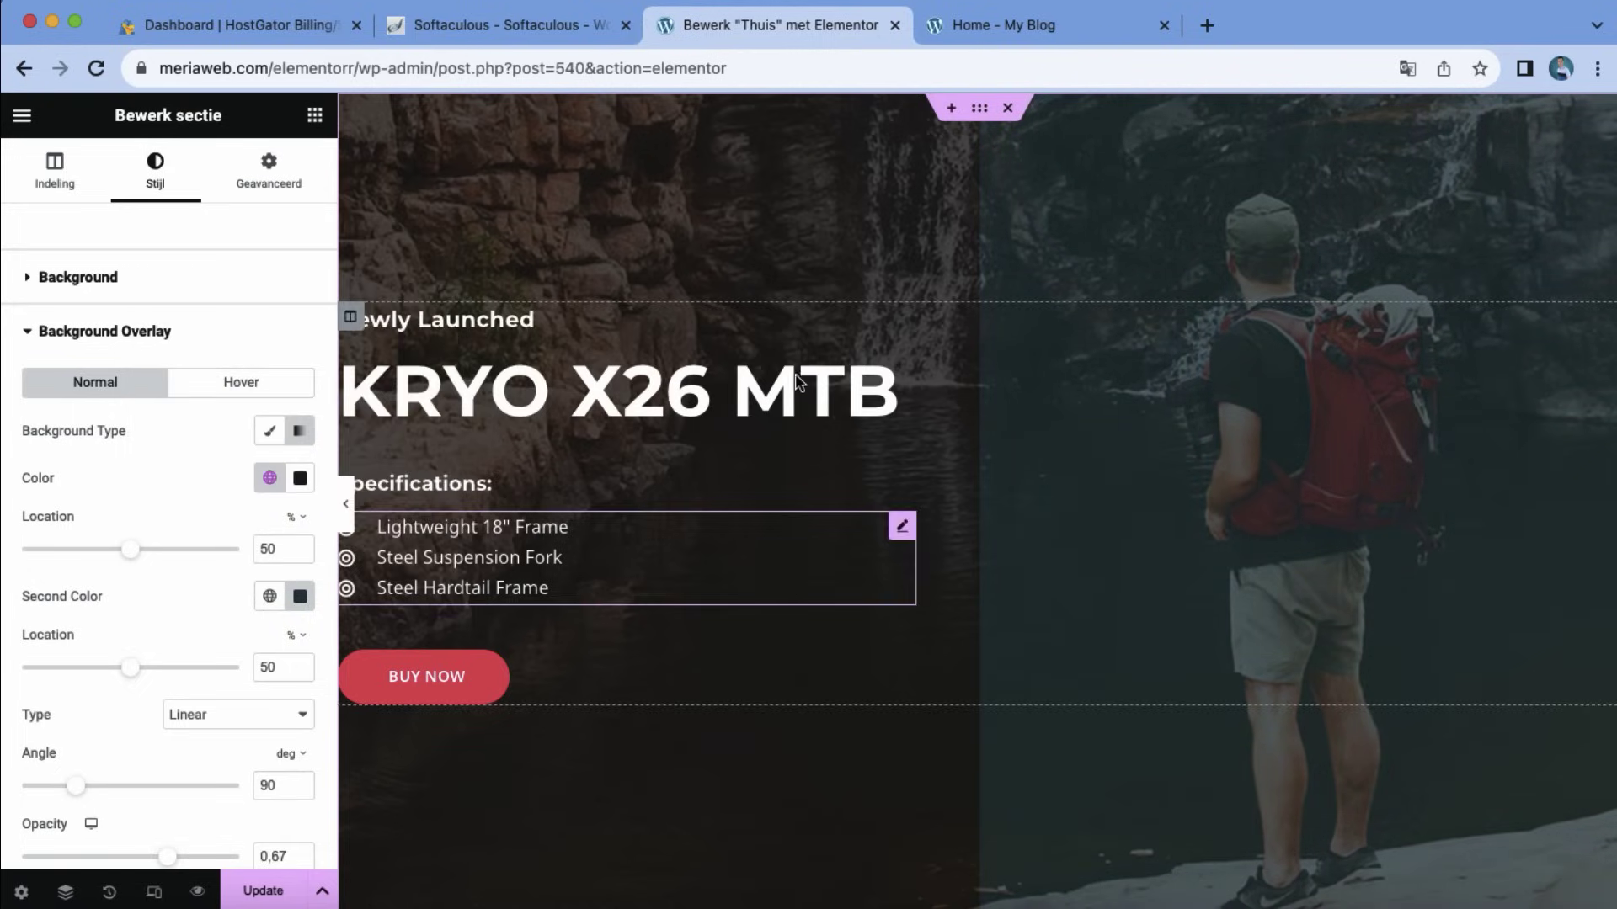
# - Replace the hero's main heading text with "Thank you"
pyautogui.click(799, 376)
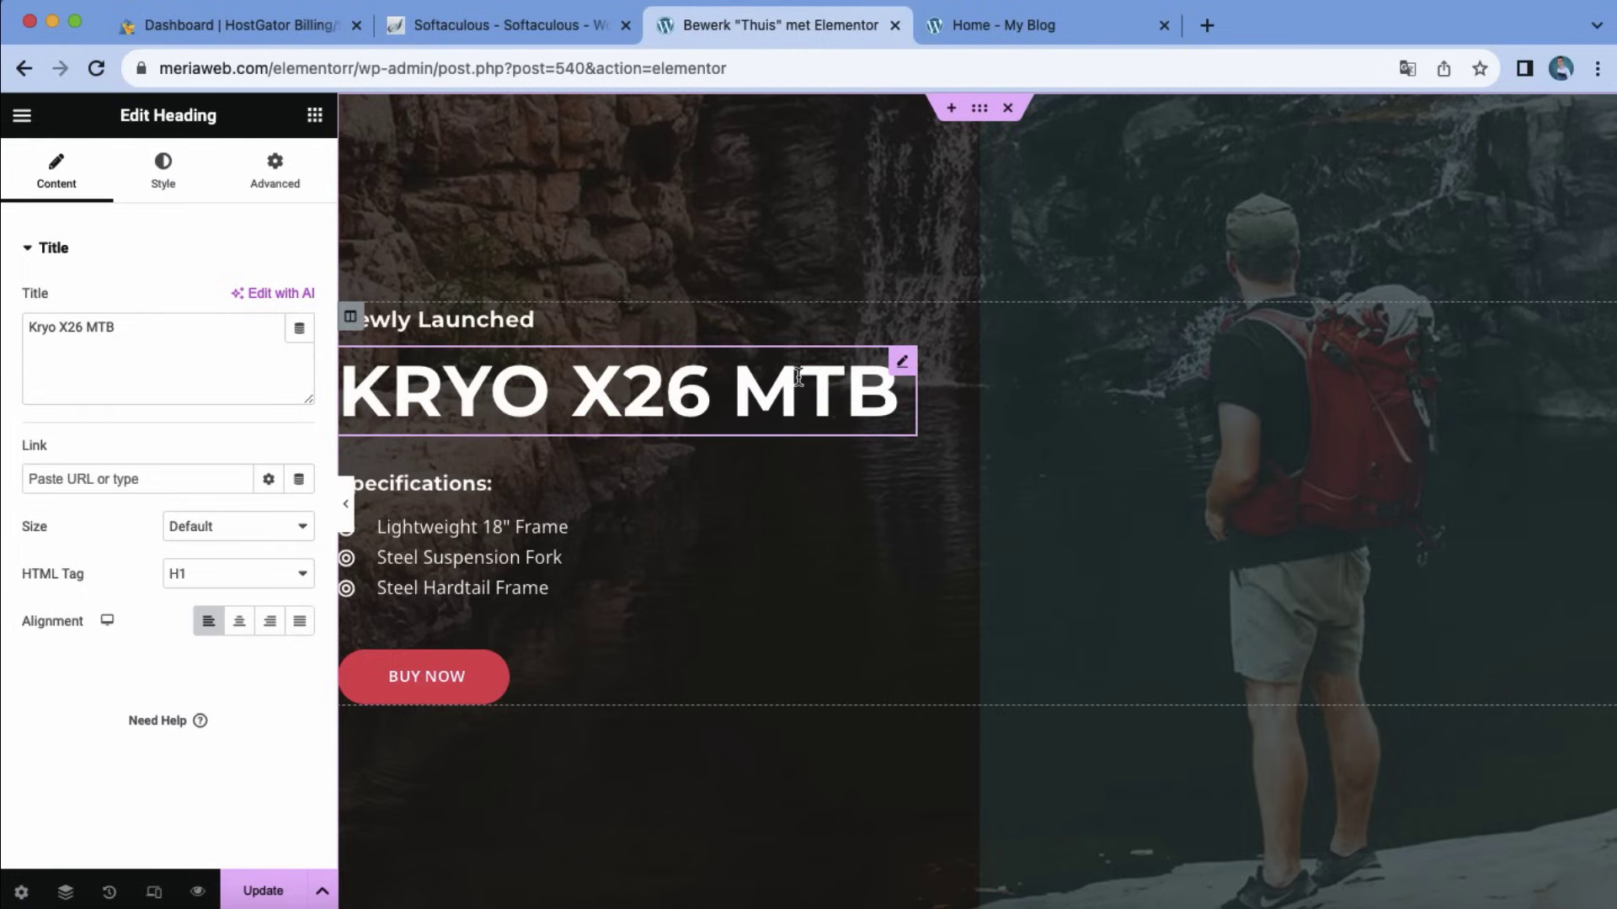
pyautogui.press('BackSpace')
pyautogui.moveTo(853, 386); pyautogui.dragTo(341, 387)
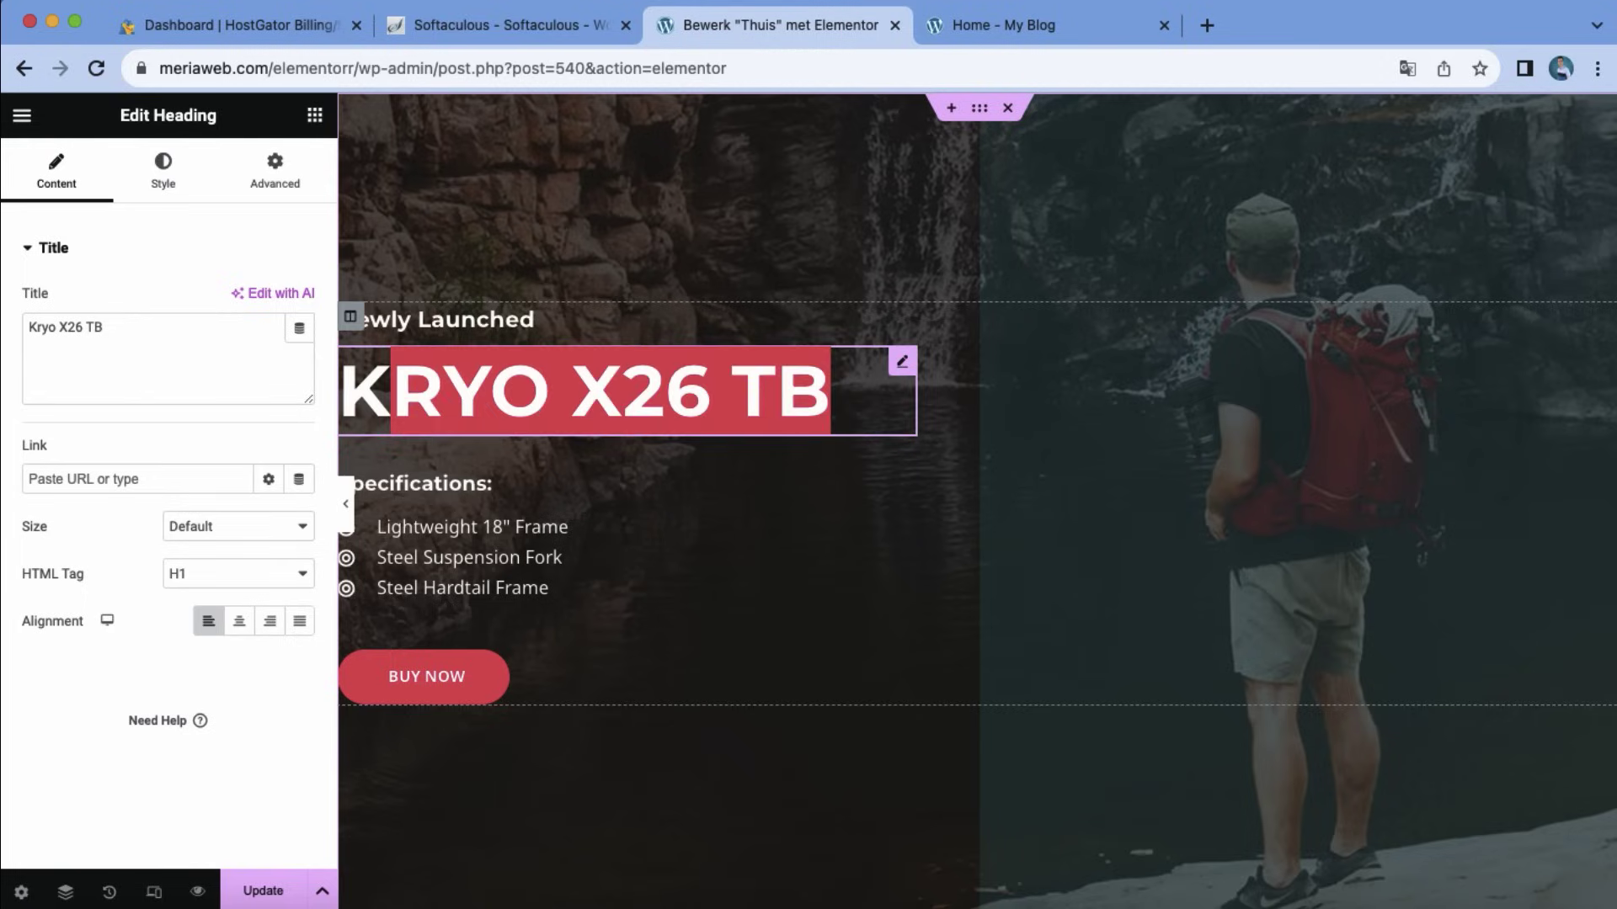
pyautogui.write('K')
pyautogui.press('BackSpace')
pyautogui.write('Thank you')
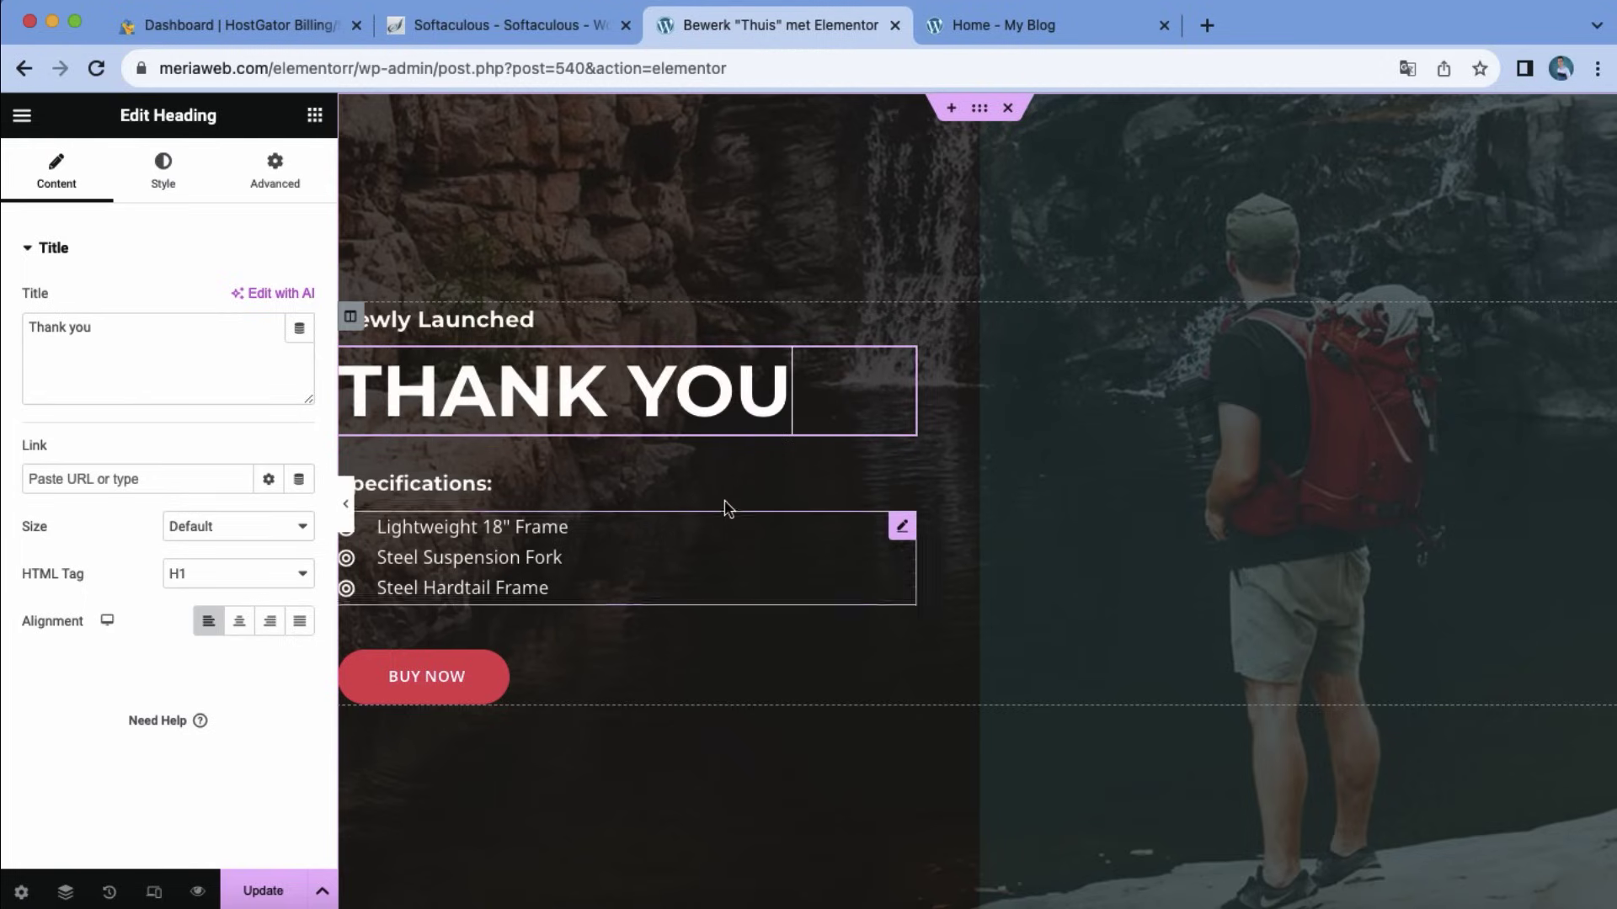
# - Delete the "New Arrivales" section with the products shortcode directly below the hero
pyautogui.scroll(-15, 725, 508)
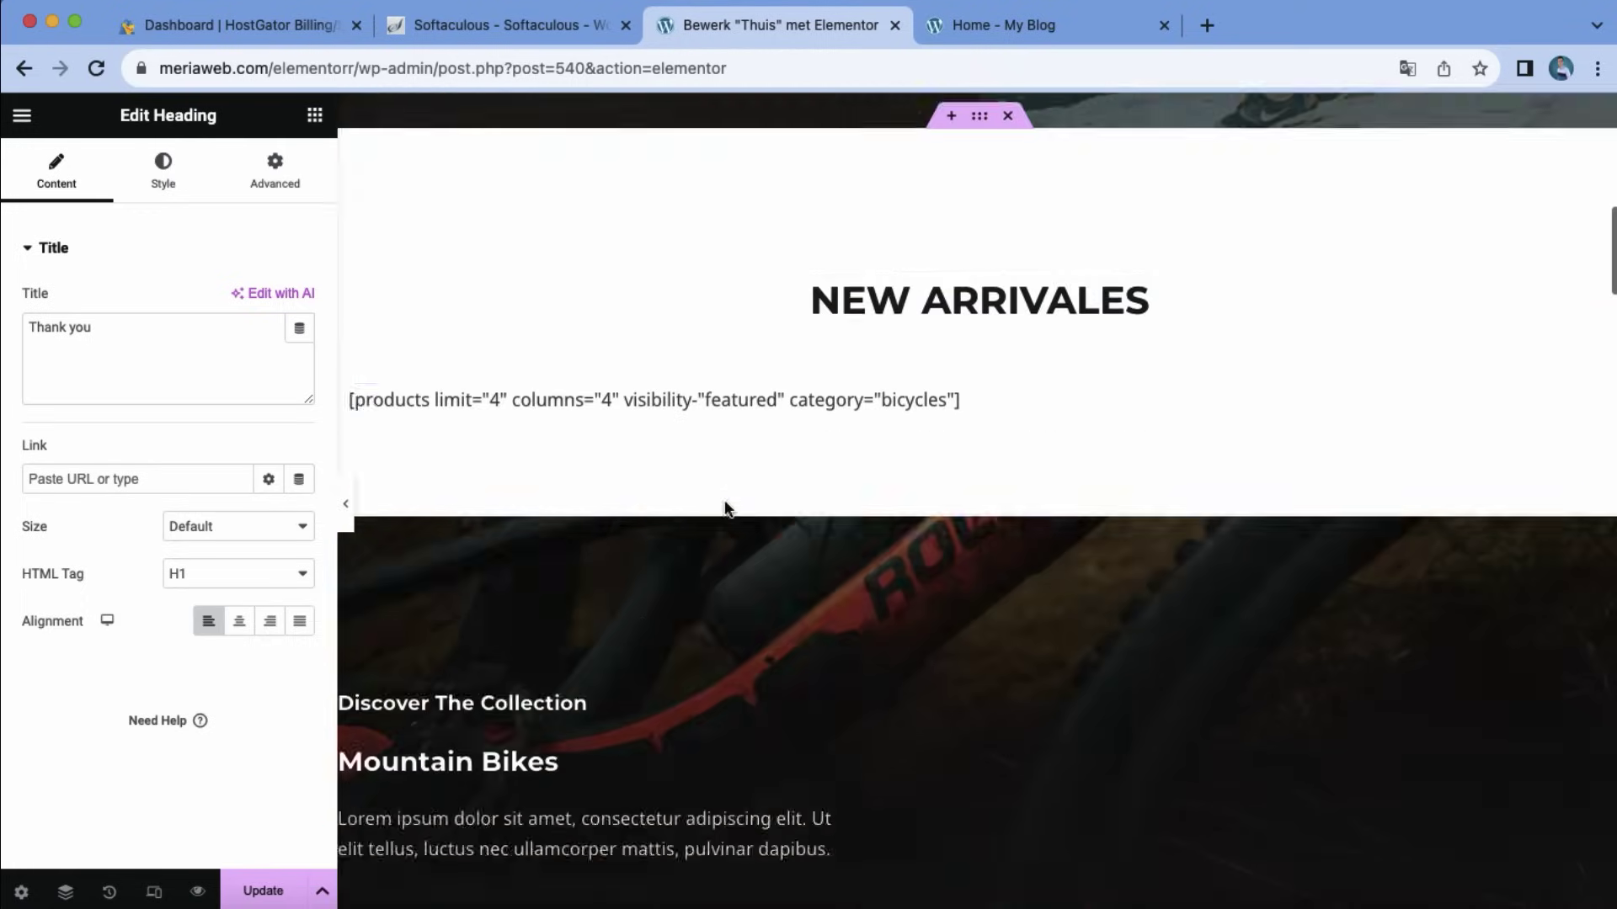
pyautogui.scroll(-5, 722, 427)
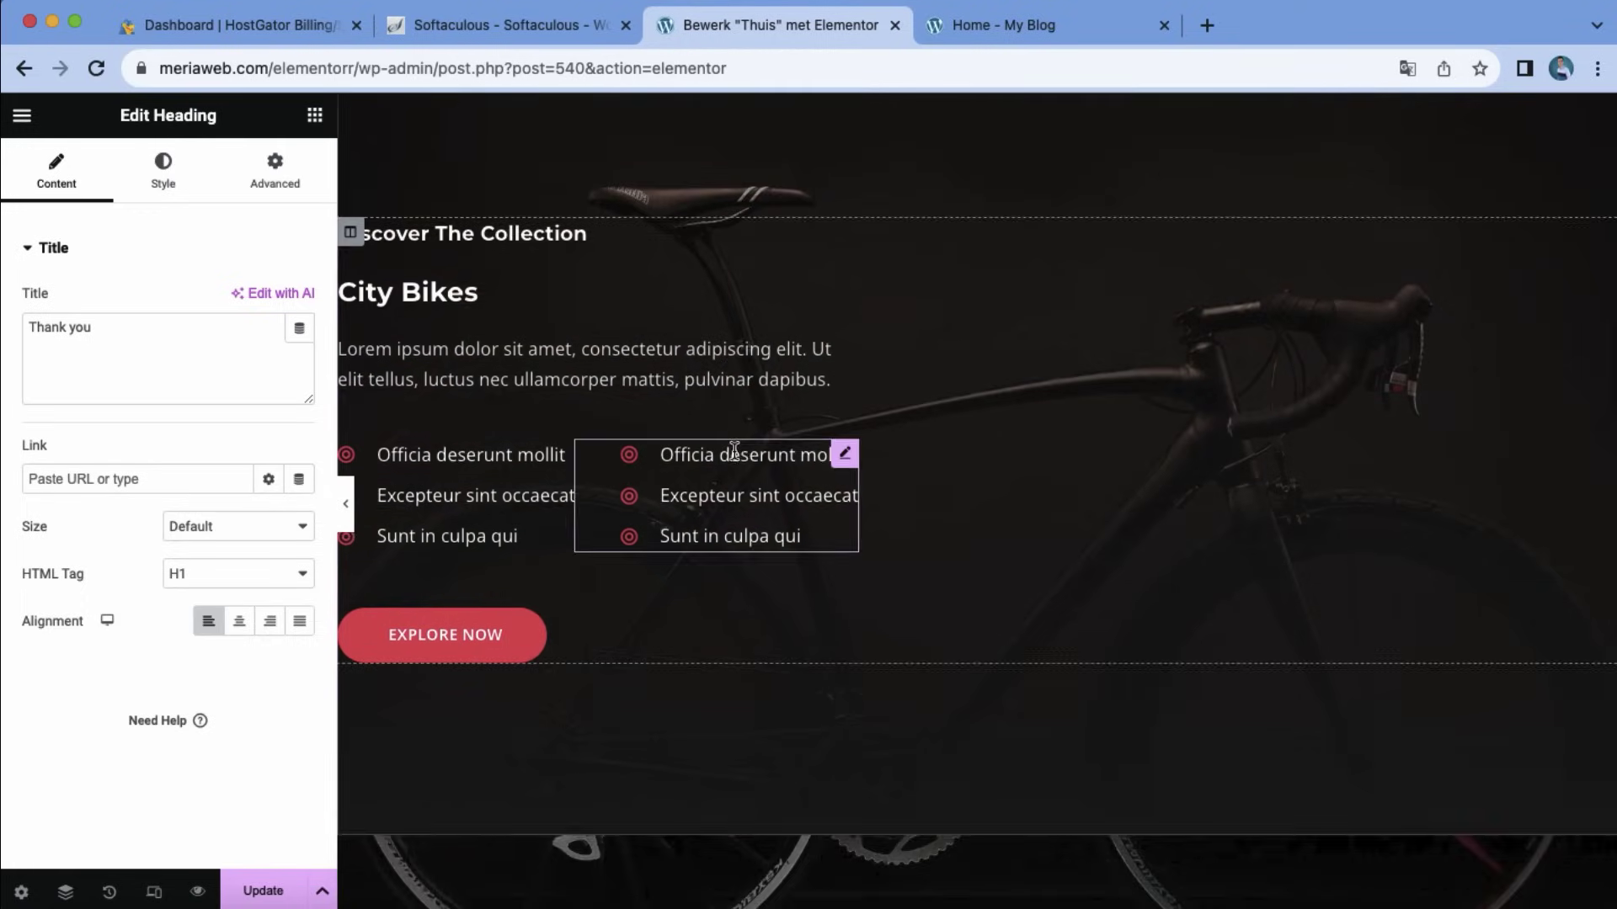
pyautogui.scroll(6, 728, 437)
pyautogui.scroll(10, 734, 459)
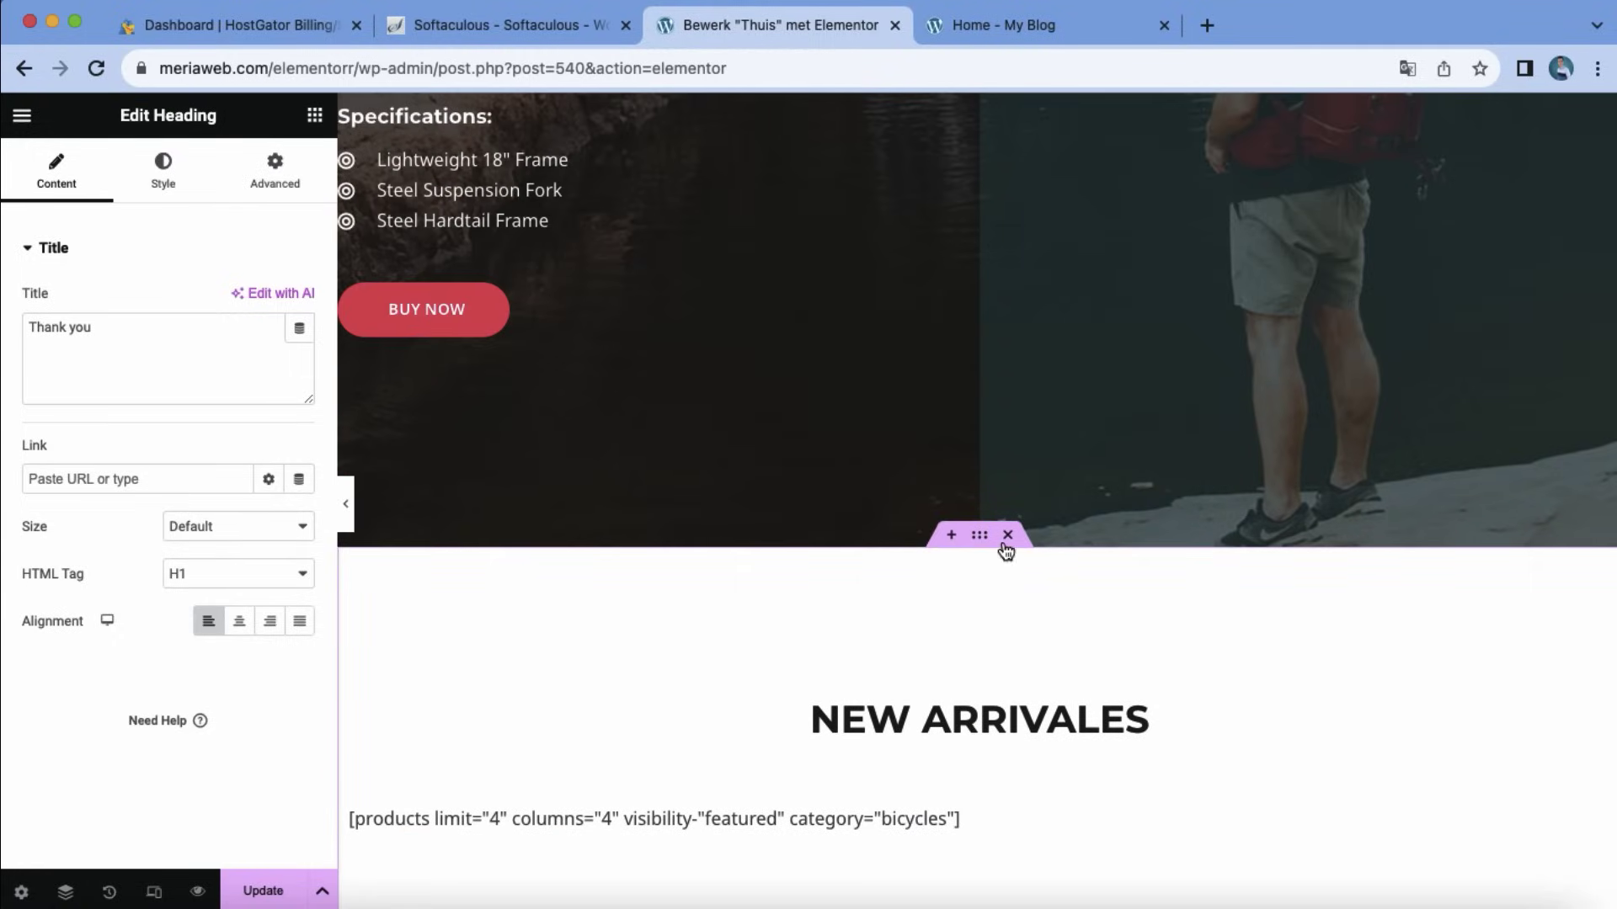
pyautogui.click(1005, 546)
pyautogui.scroll(4, 938, 542)
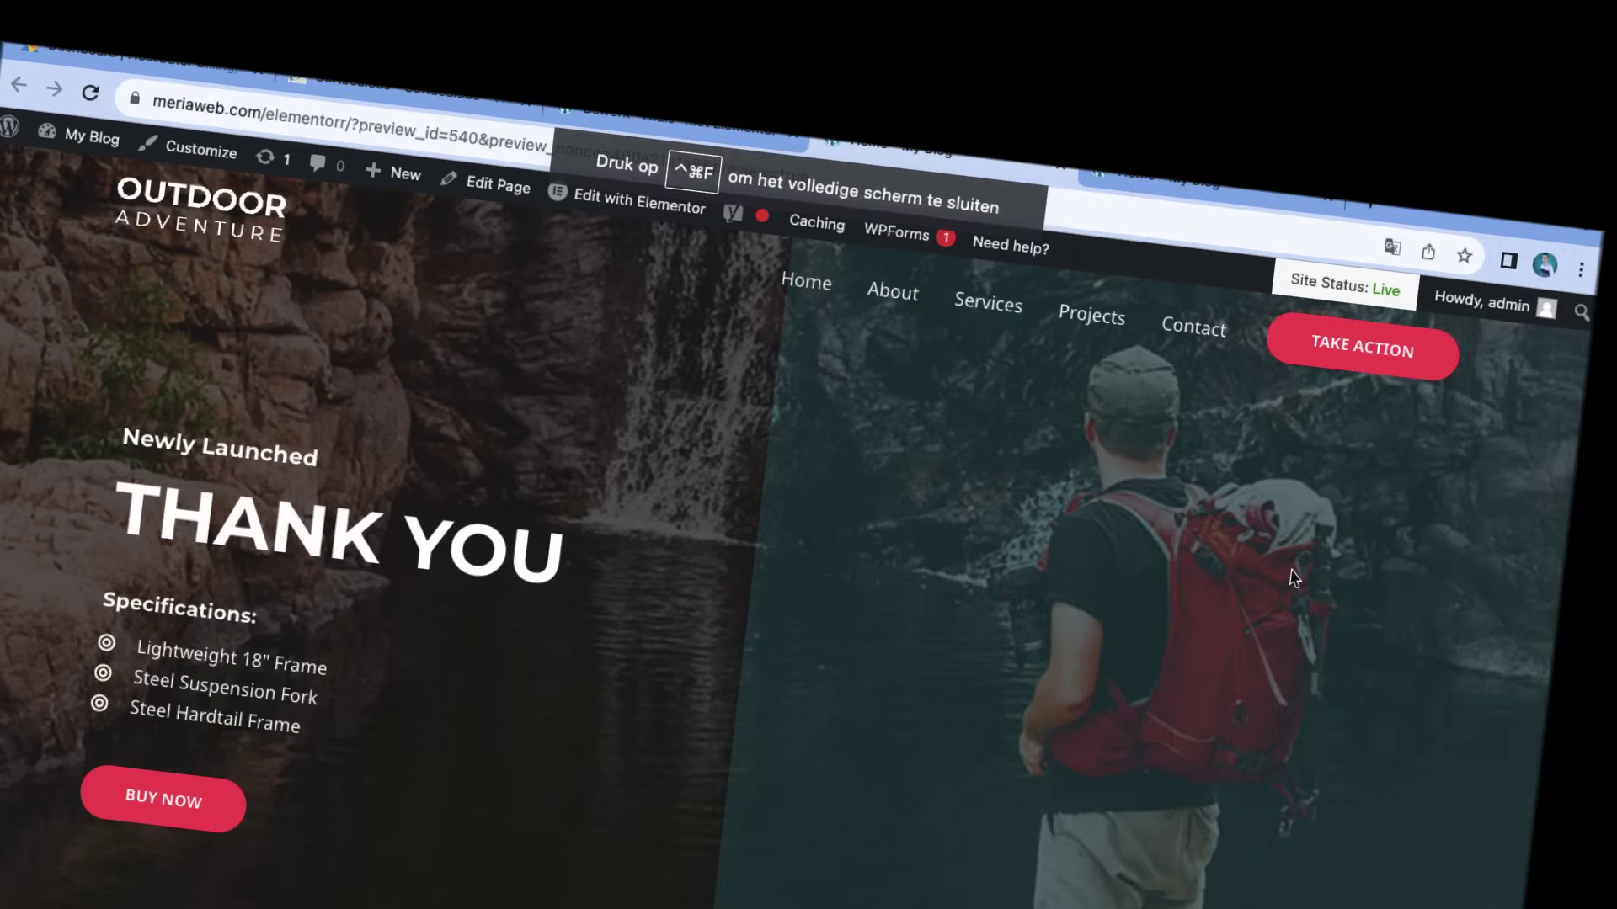
# - Review the page preview from the hero through the bike collections and accessories sections, returning to the top of the page
pyautogui.scroll(-10, 1101, 470)
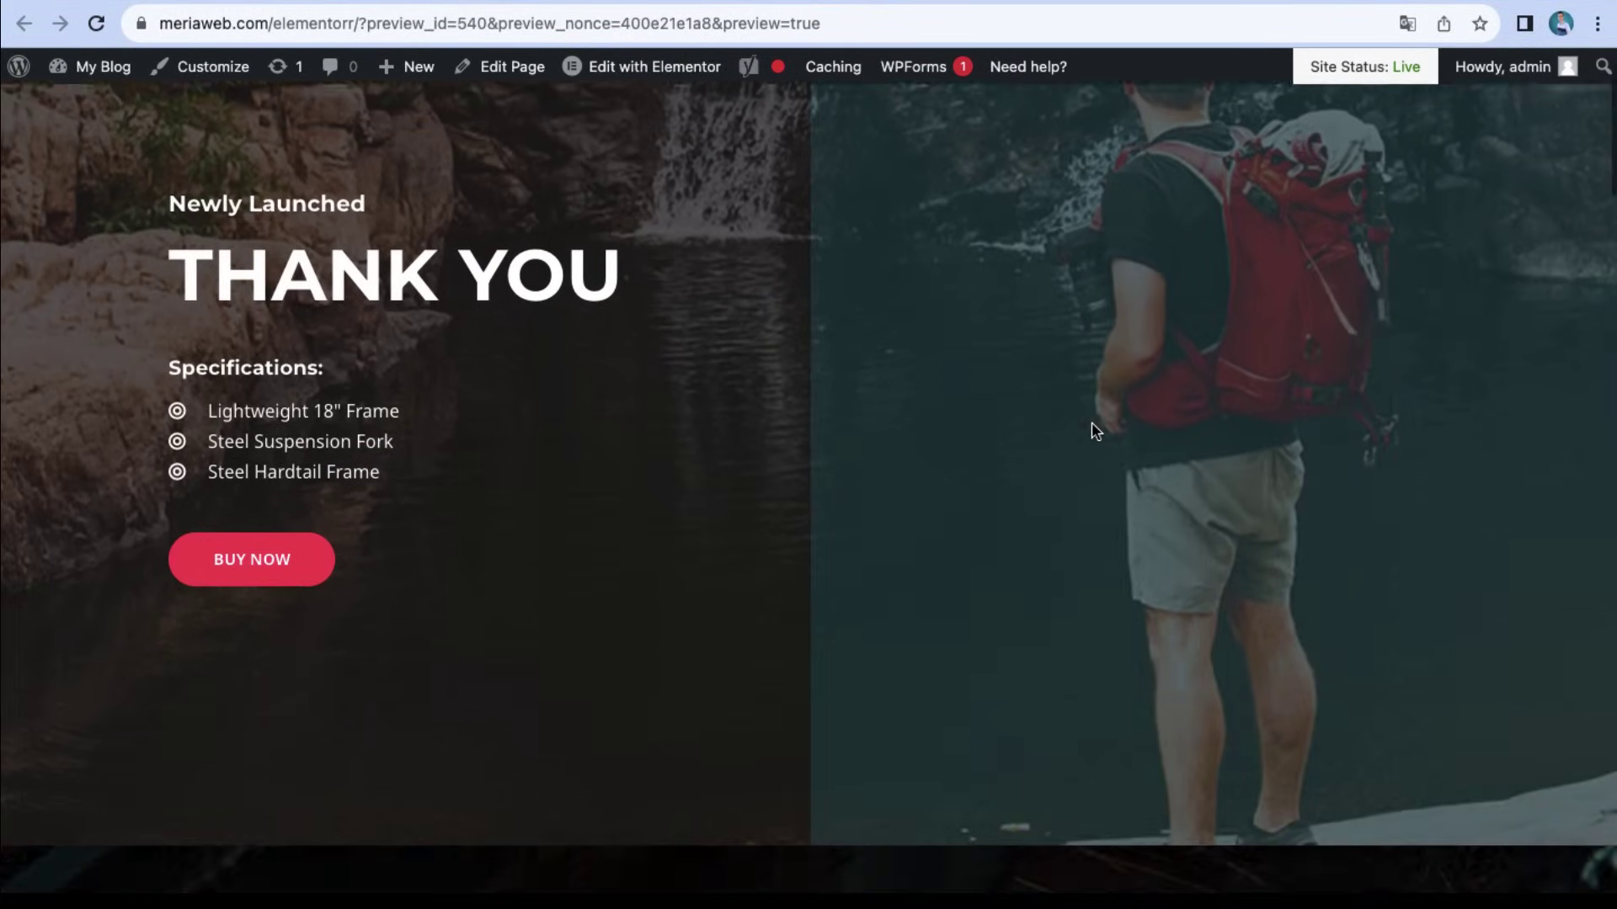
pyautogui.scroll(-9, 1092, 393)
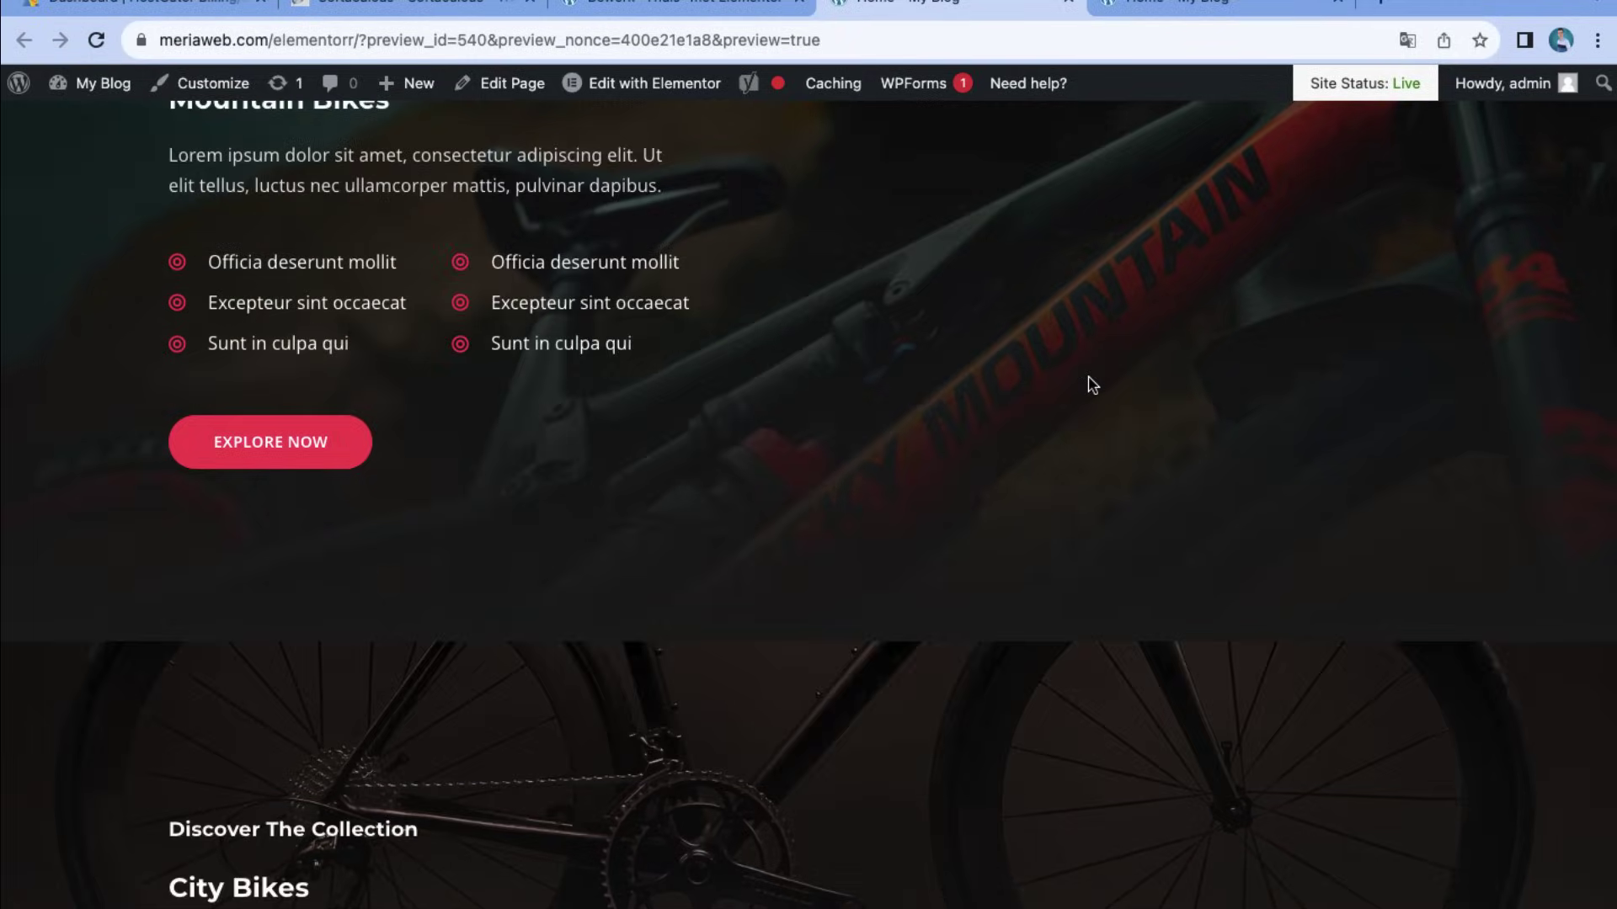
pyautogui.scroll(-10, 1077, 286)
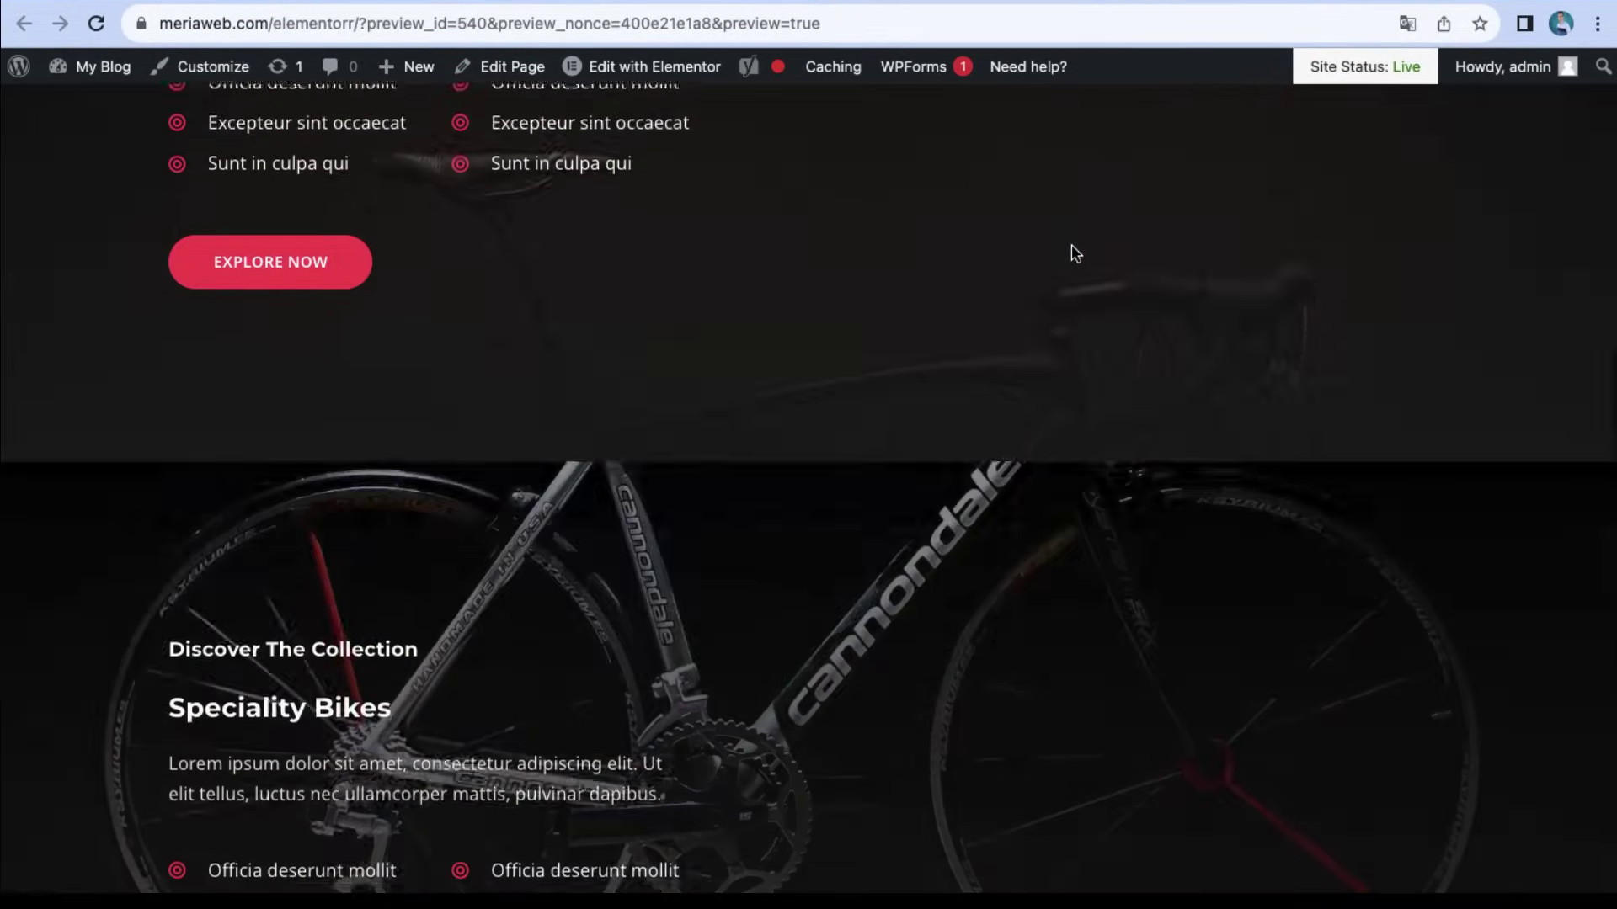
pyautogui.scroll(-5, 1069, 187)
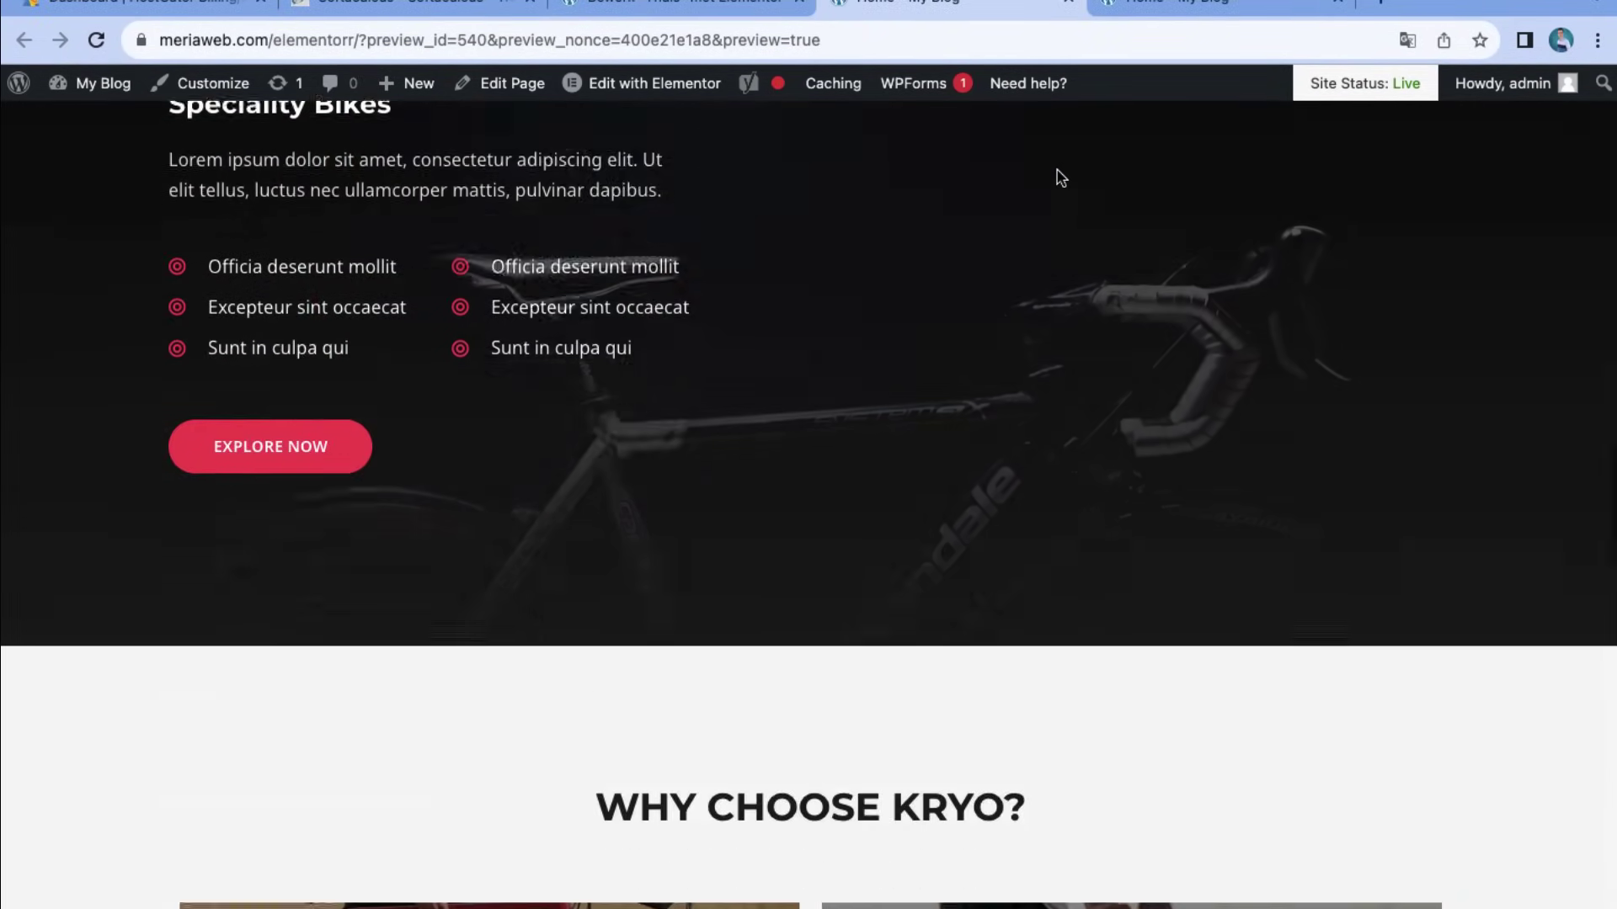
pyautogui.scroll(-6, 1079, 370)
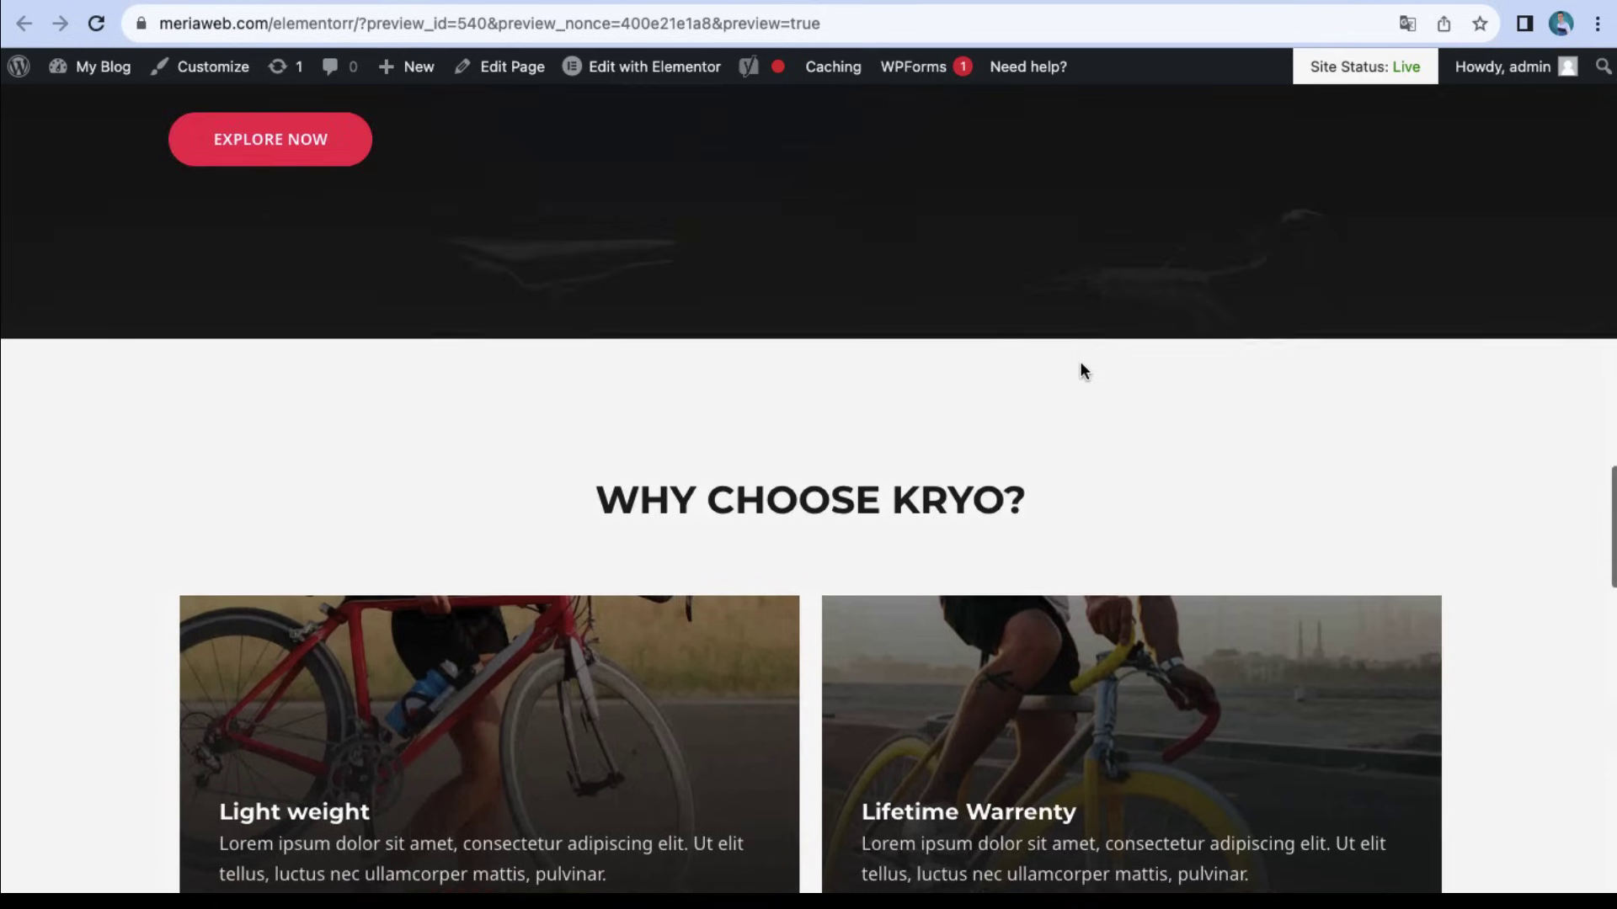
pyautogui.scroll(-2, 1086, 360)
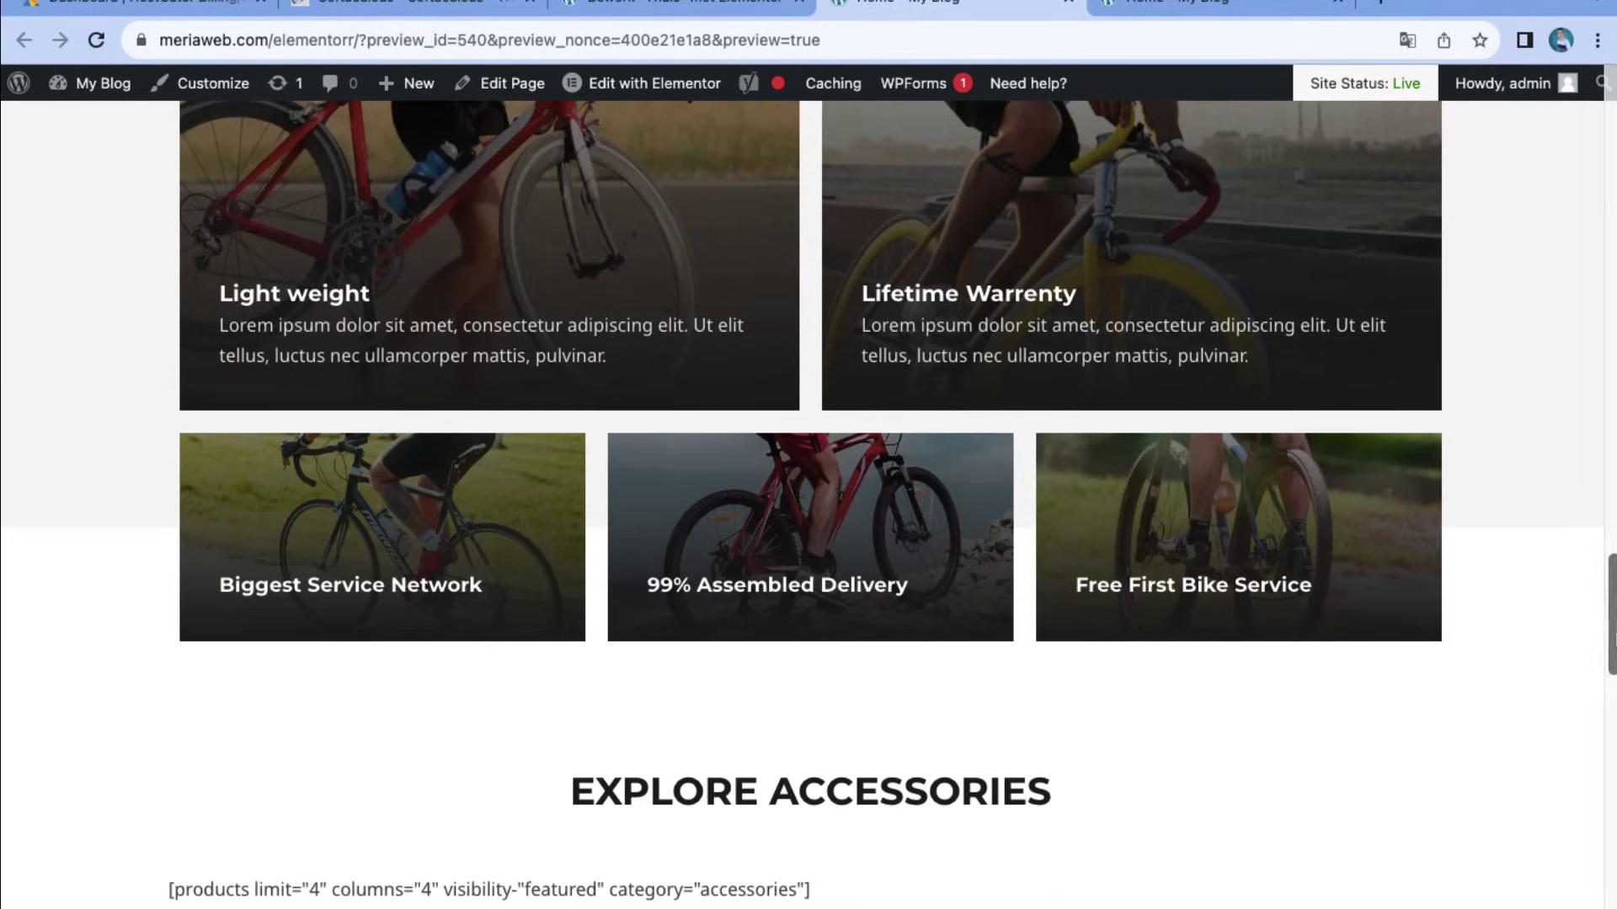
pyautogui.scroll(-14, 1086, 360)
pyautogui.scroll(20, 808, 497)
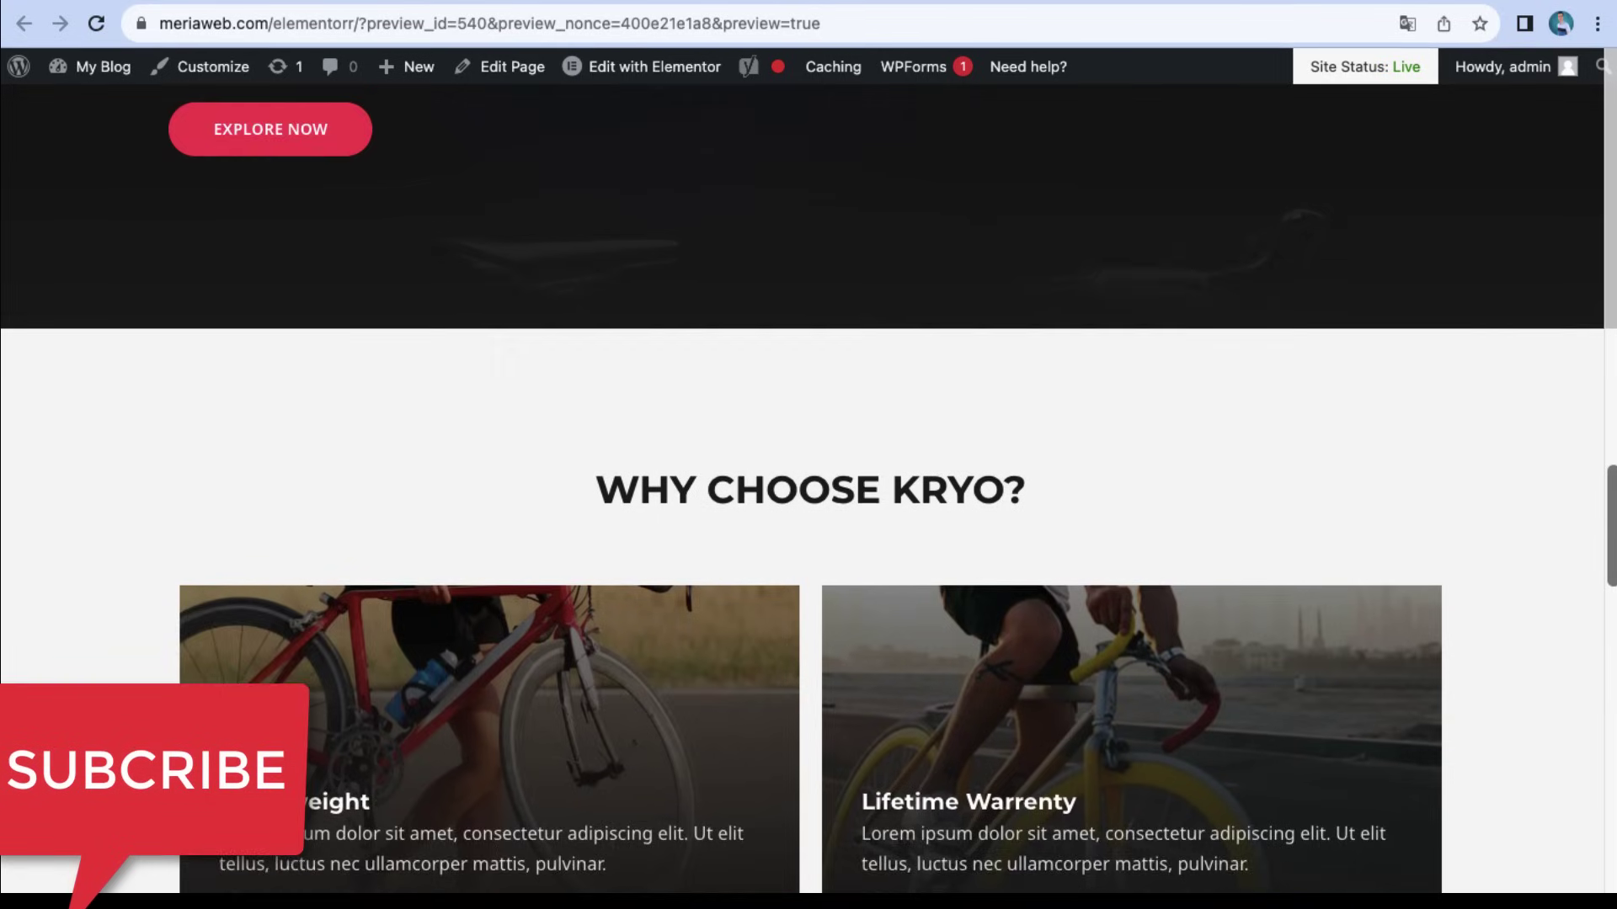
pyautogui.scroll(7, 808, 497)
pyautogui.scroll(-12, 809, 497)
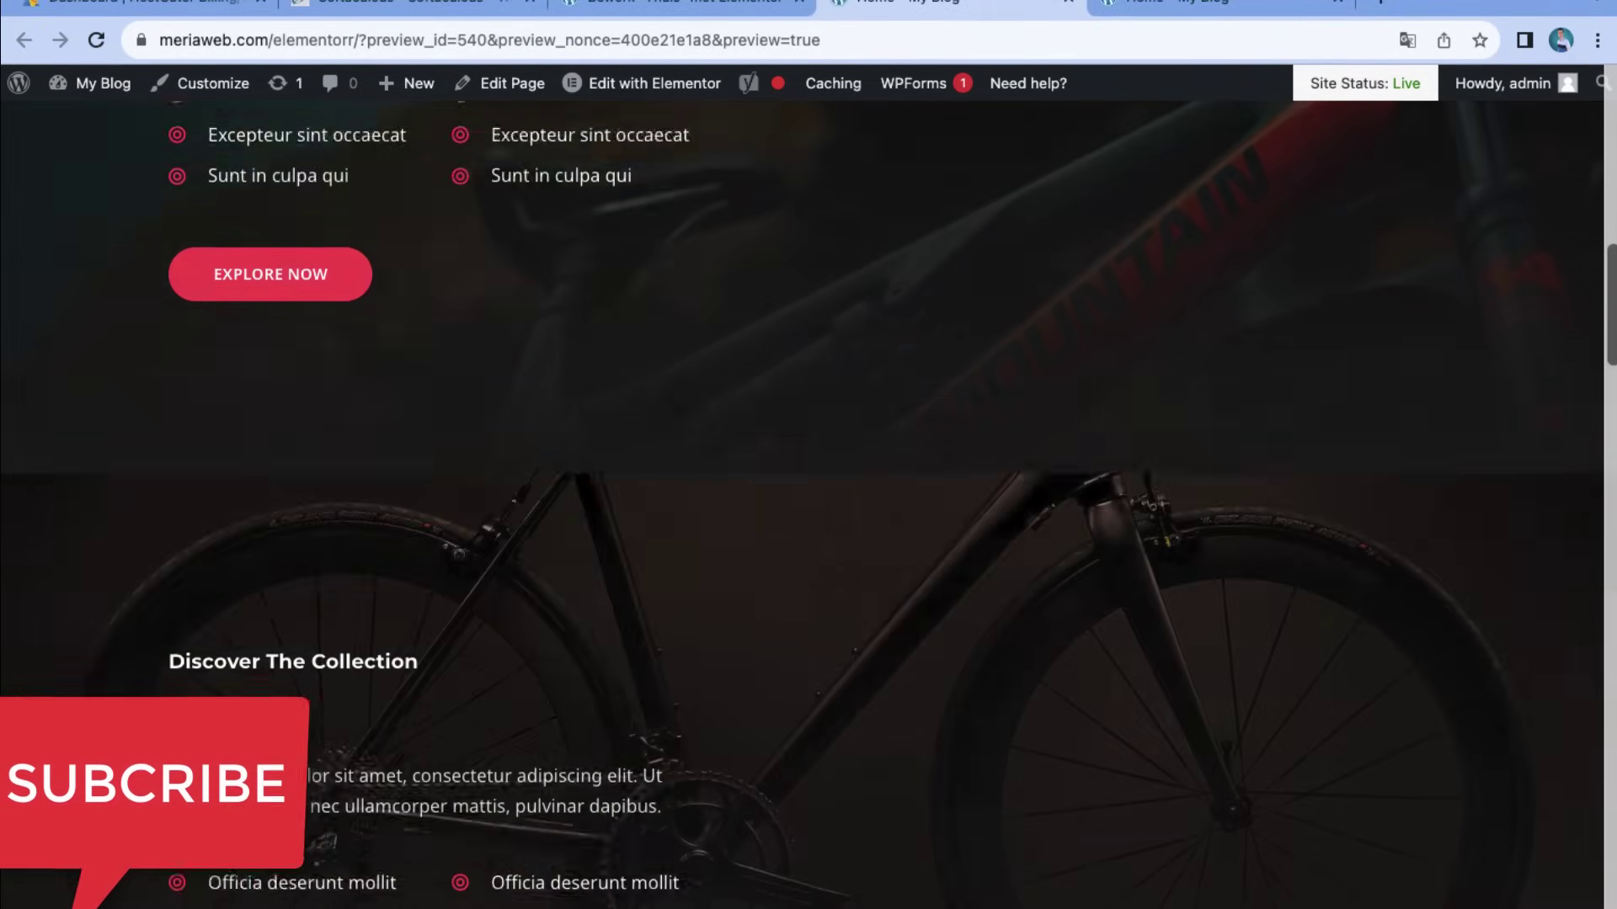
pyautogui.scroll(3, 808, 497)
pyautogui.scroll(6, 808, 497)
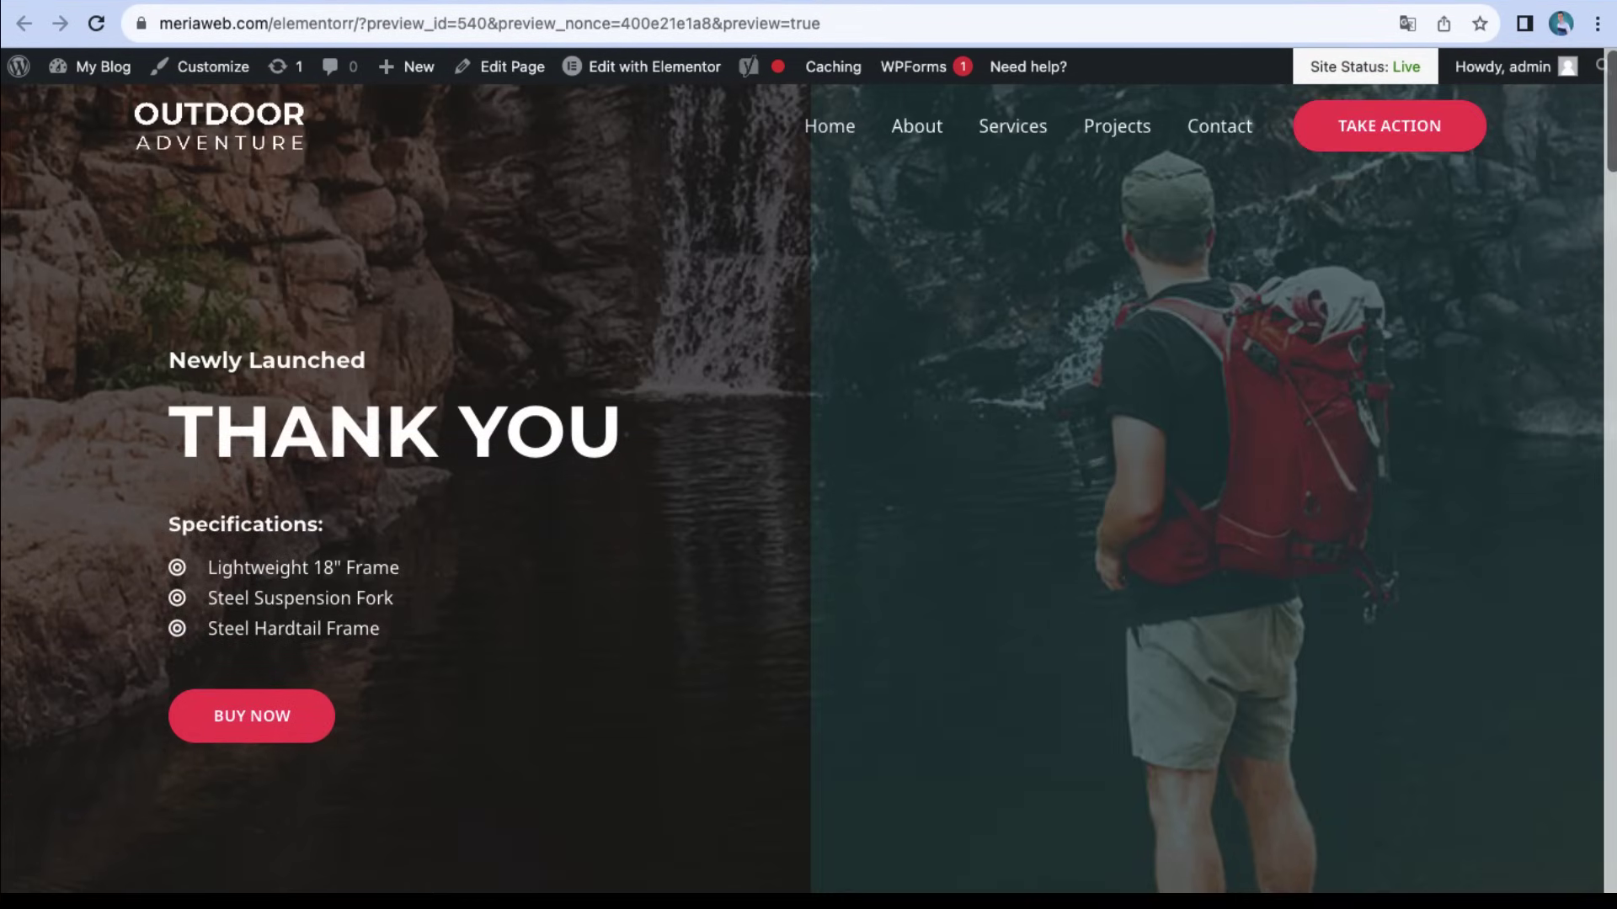